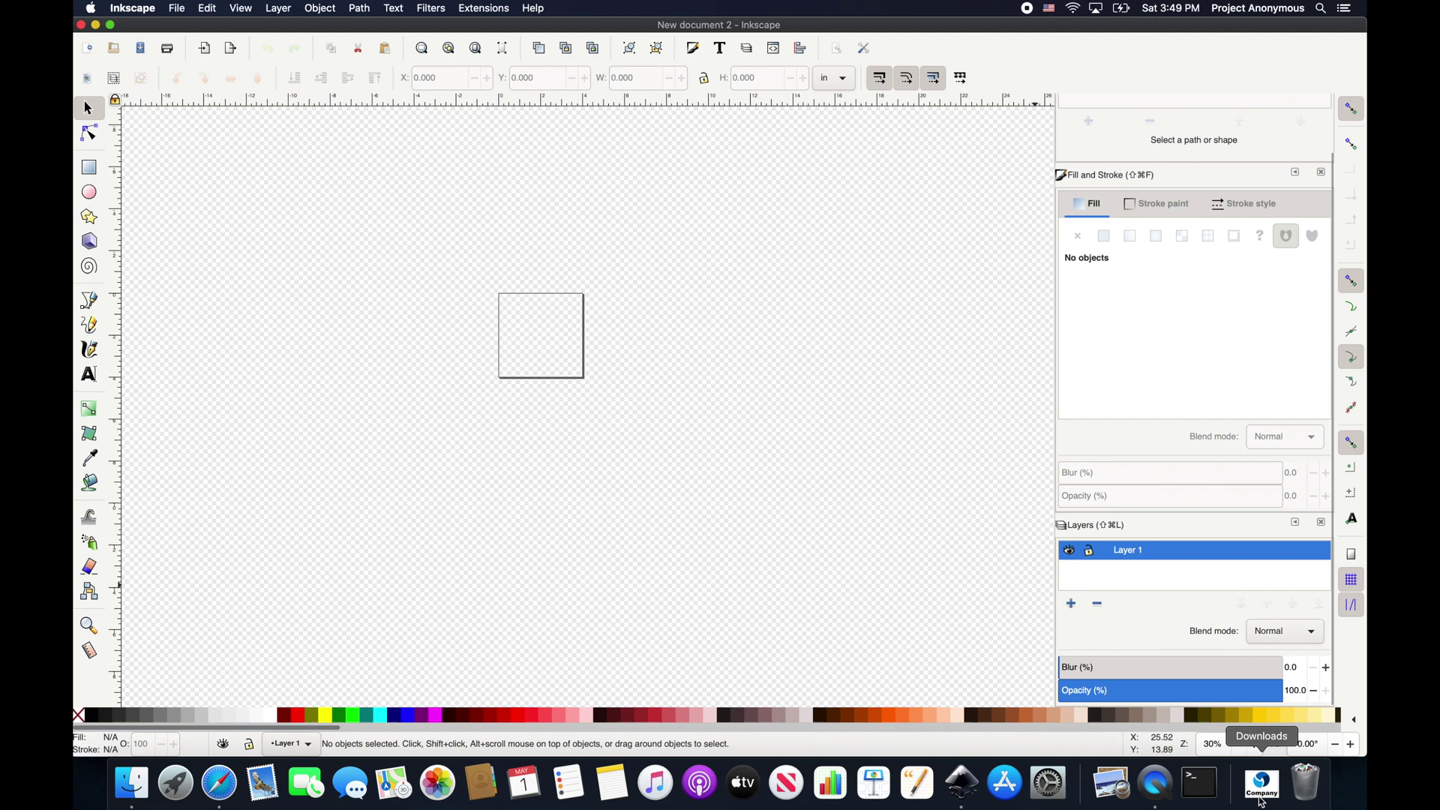
Step: Embed Company Logo.png from Downloads and scale it to 2.863 × 2.271 in beside the page
left_click(1262, 795)
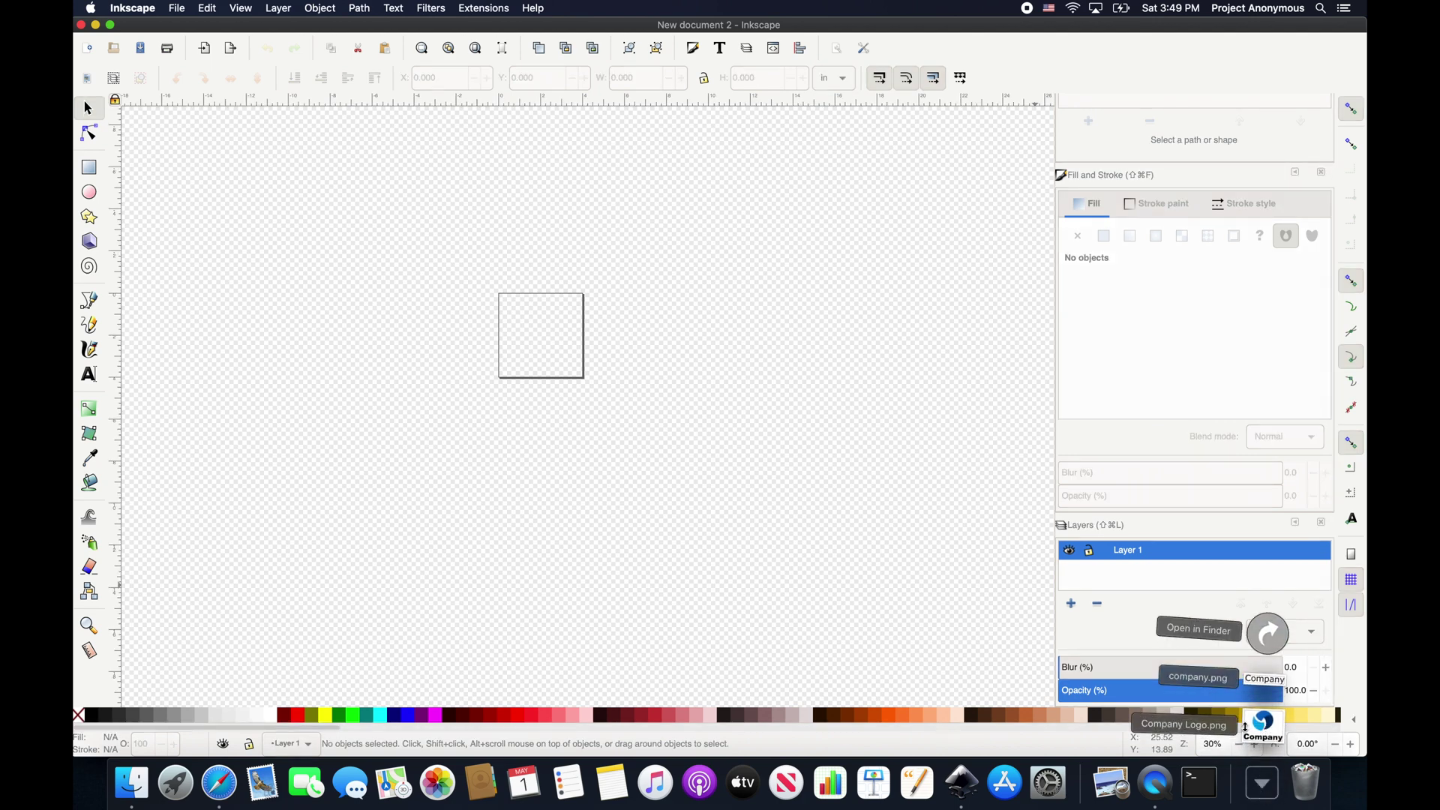
left_click_drag(1267, 733, 550, 335)
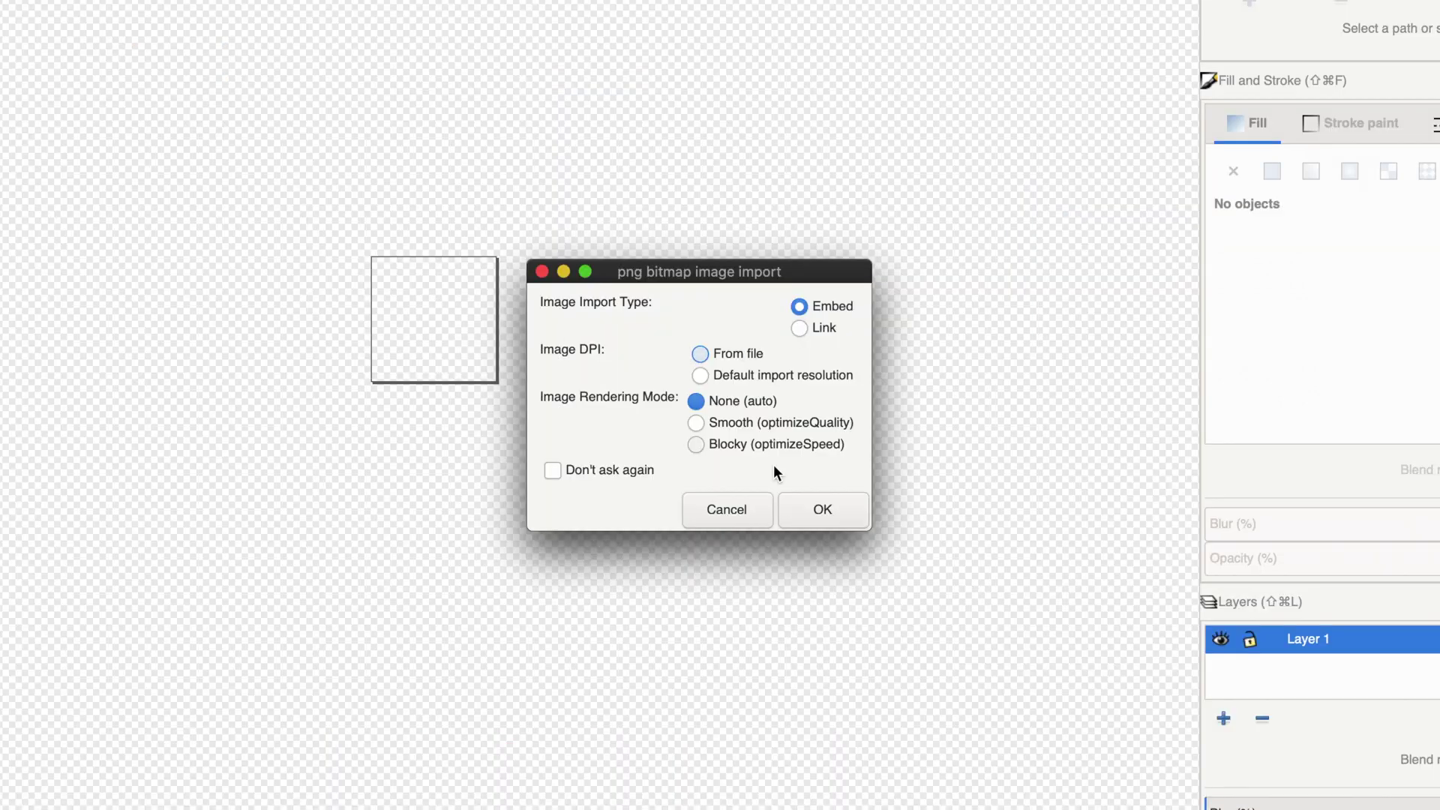
left_click(832, 516)
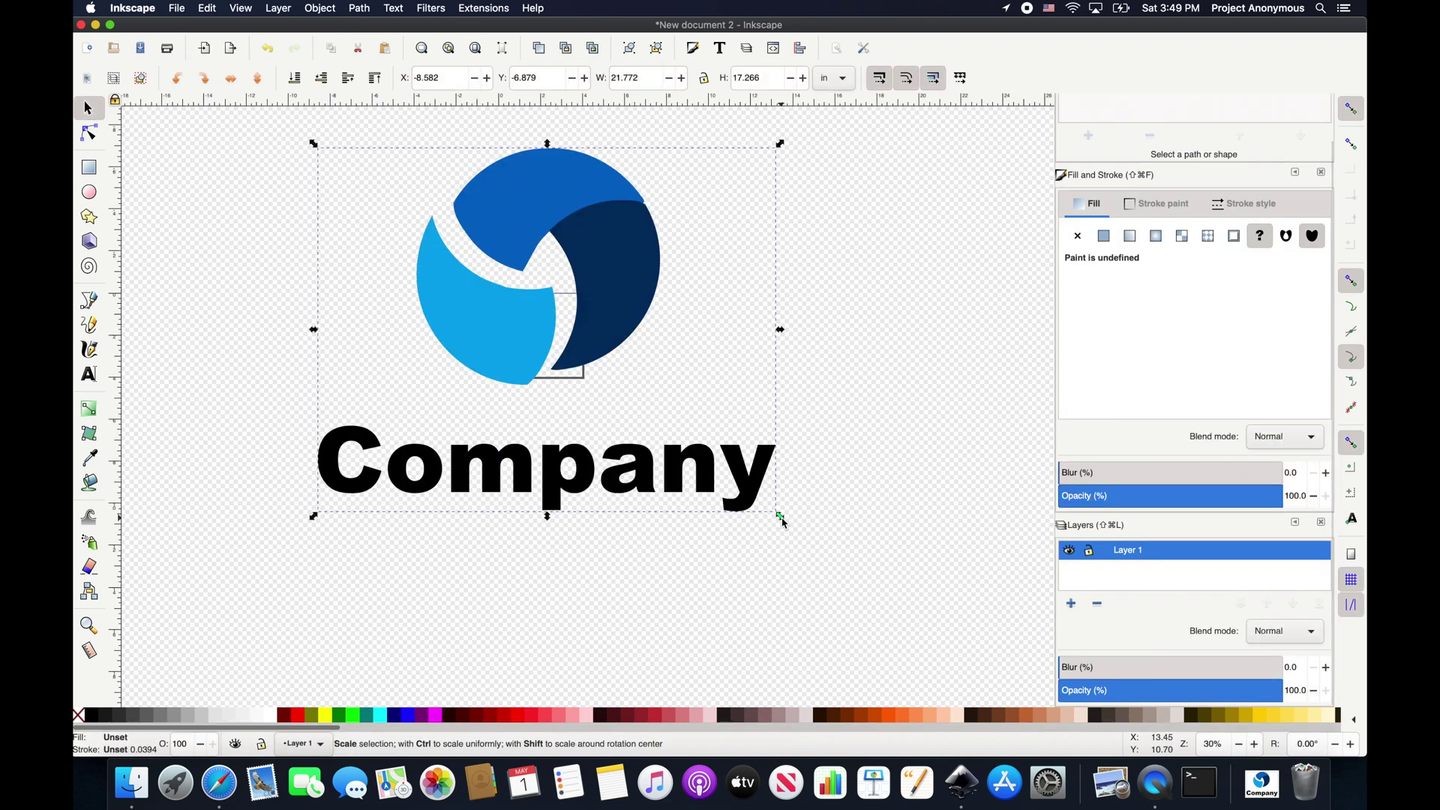
left_click_drag(780, 516, 533, 251)
scroll(534, 262, "up", 3)
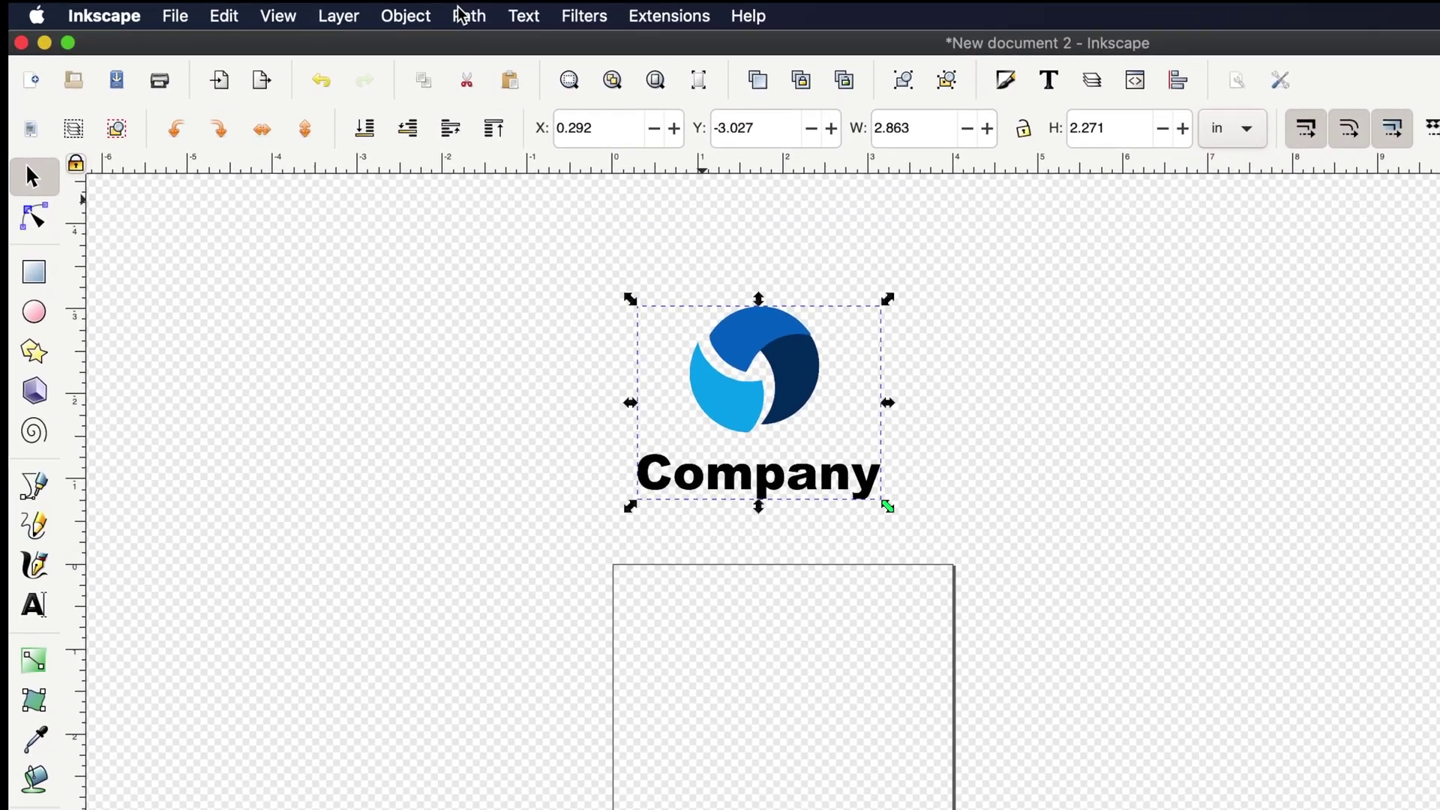
Step: Trace the logo into smoothed multi-scan colour paths with background removed, and place the trace on the page
left_click(453, 21)
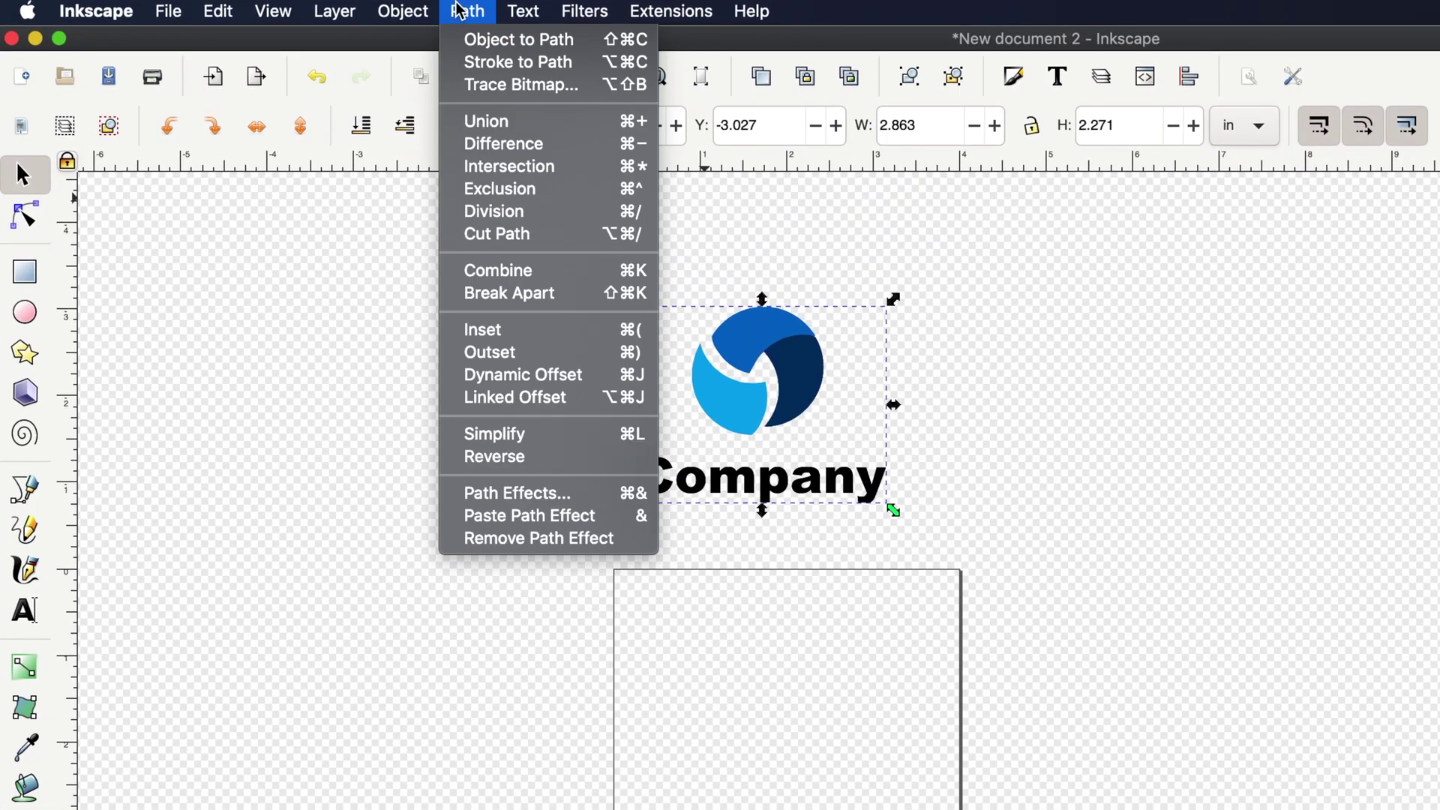
left_click(488, 84)
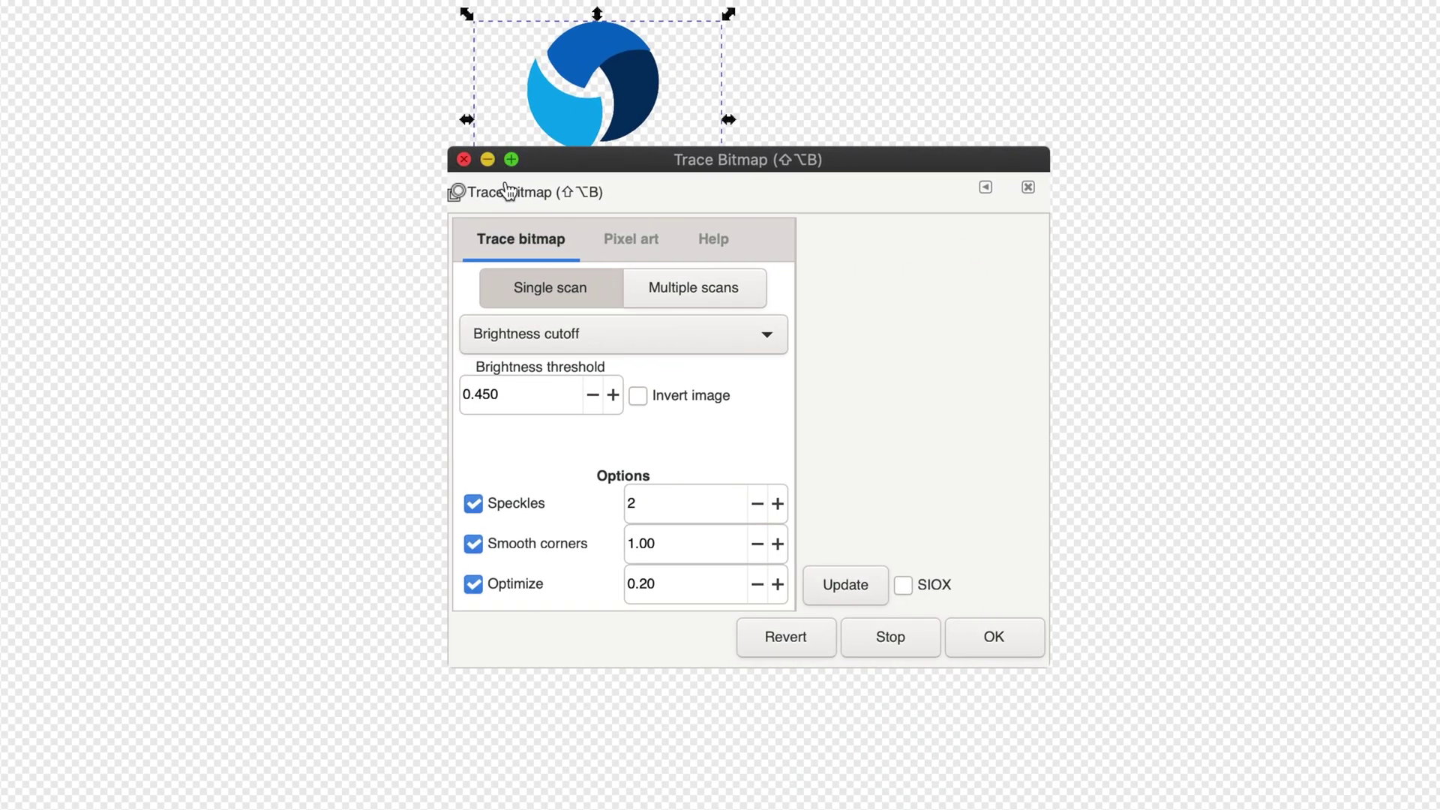
left_click(686, 287)
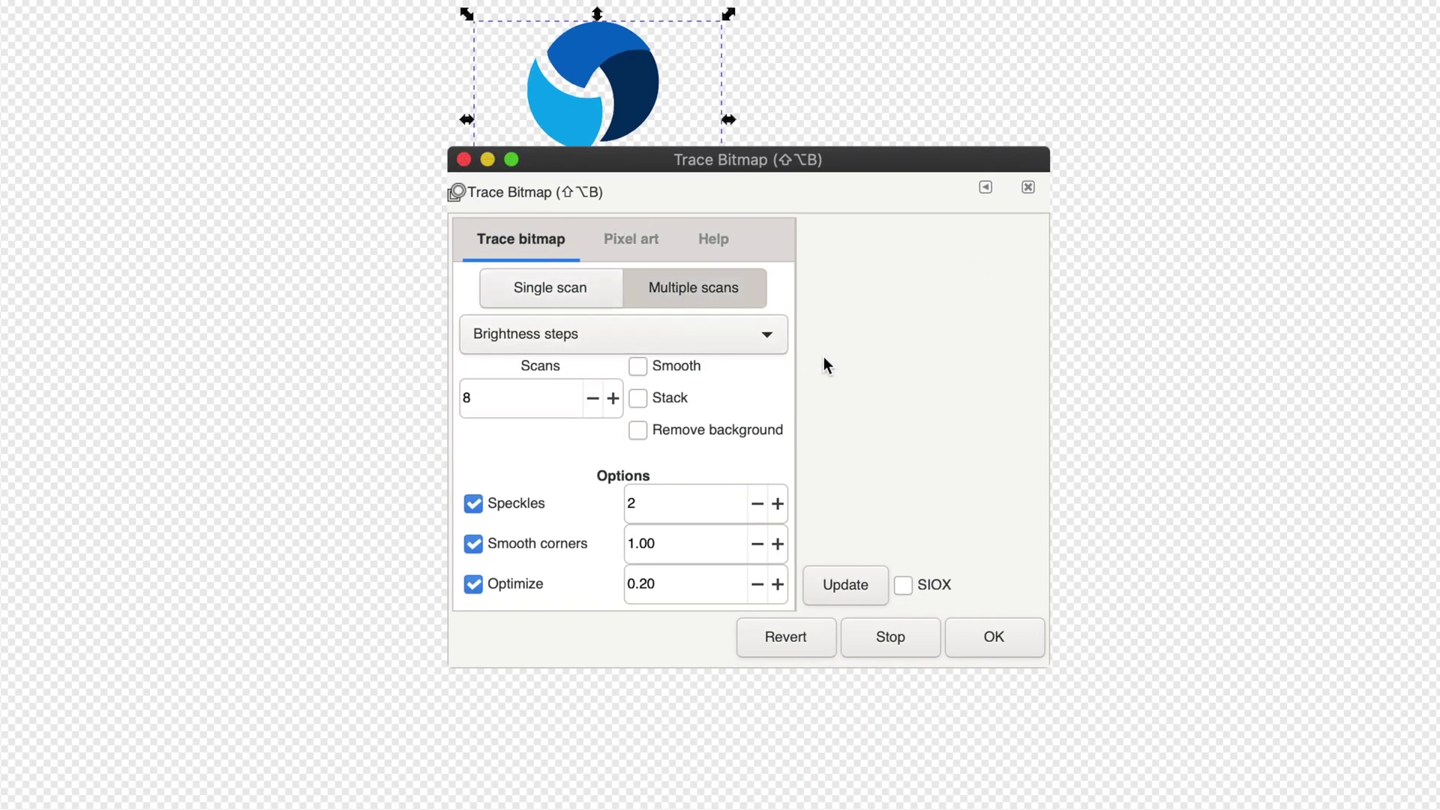
left_click(763, 335)
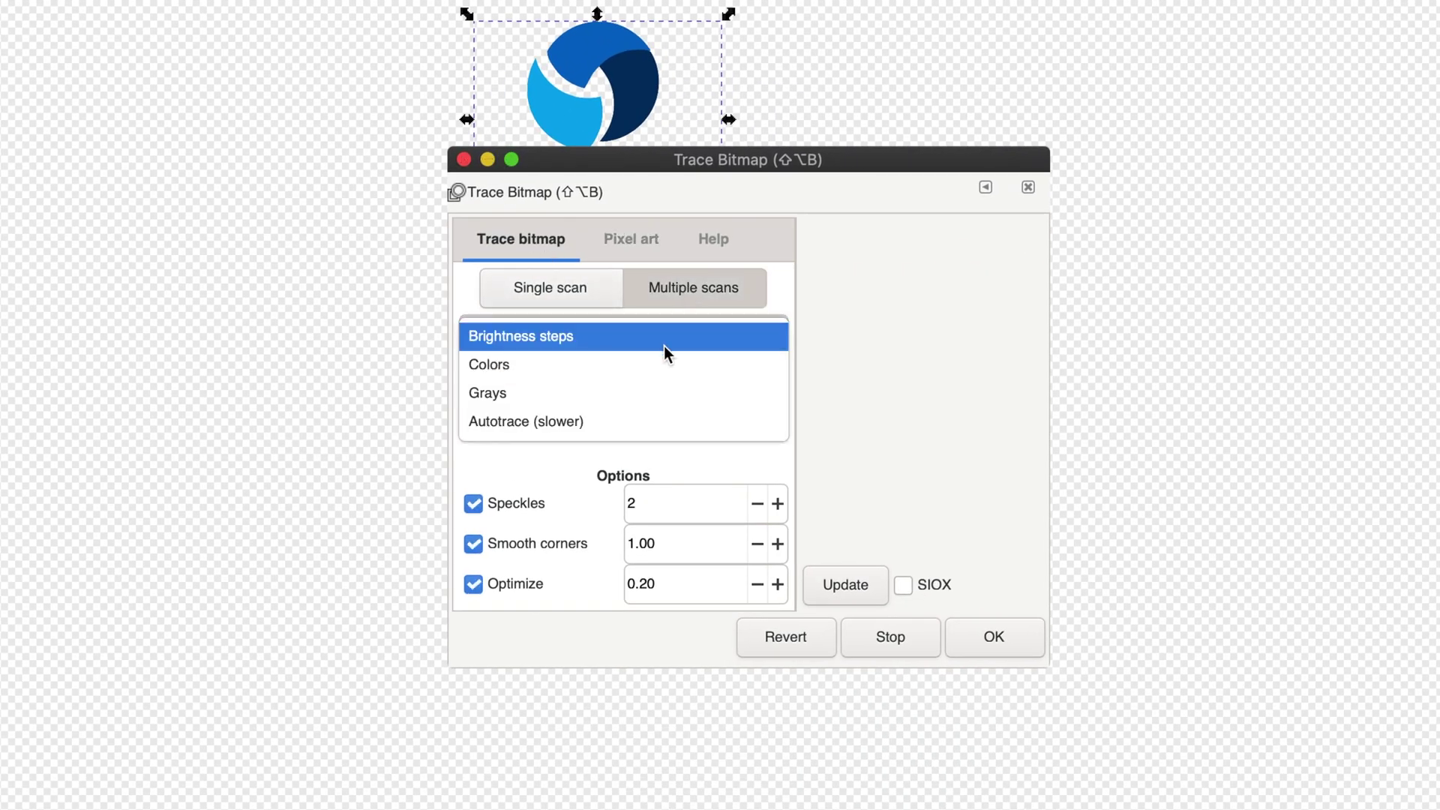
left_click(617, 361)
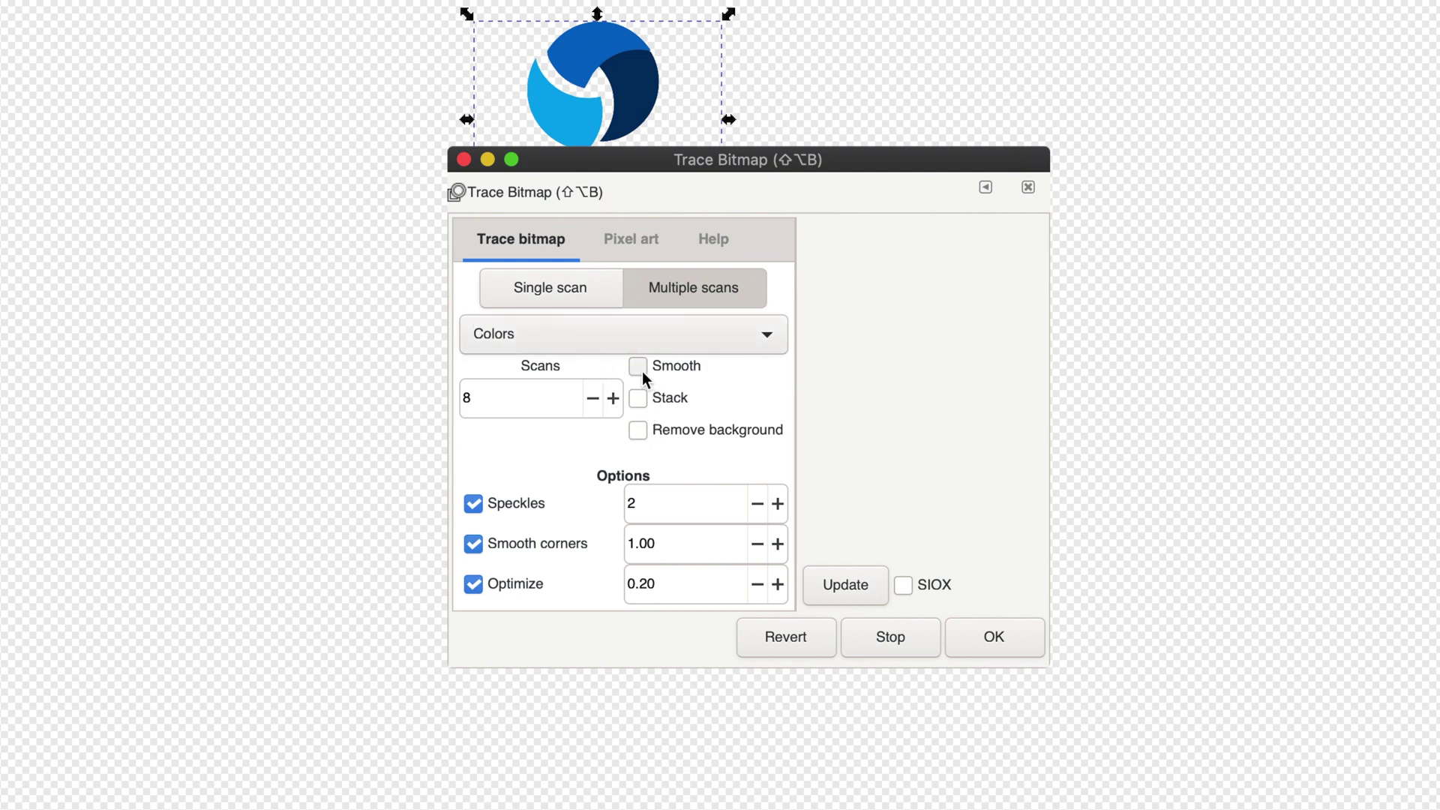
left_click(639, 366)
left_click(639, 434)
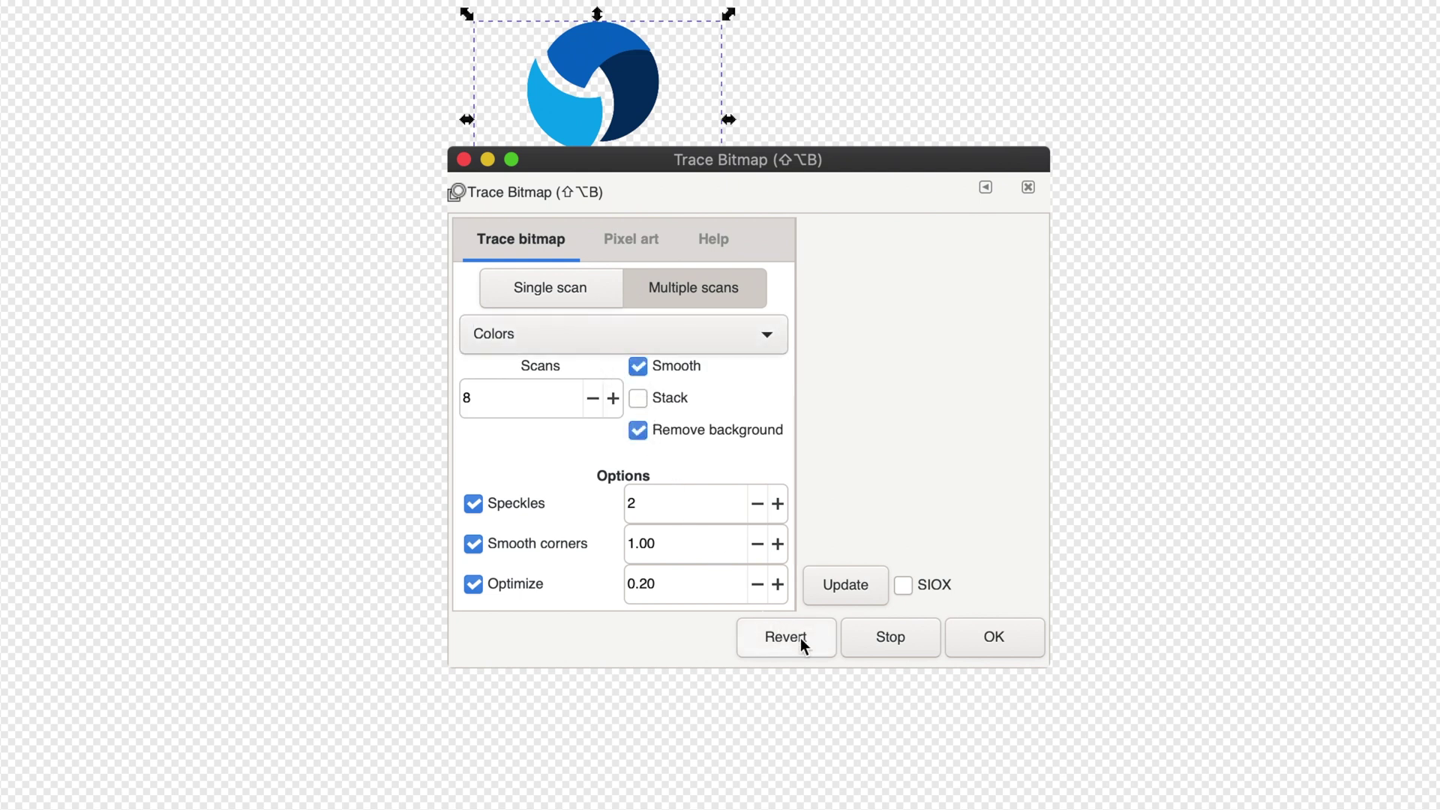
left_click(861, 586)
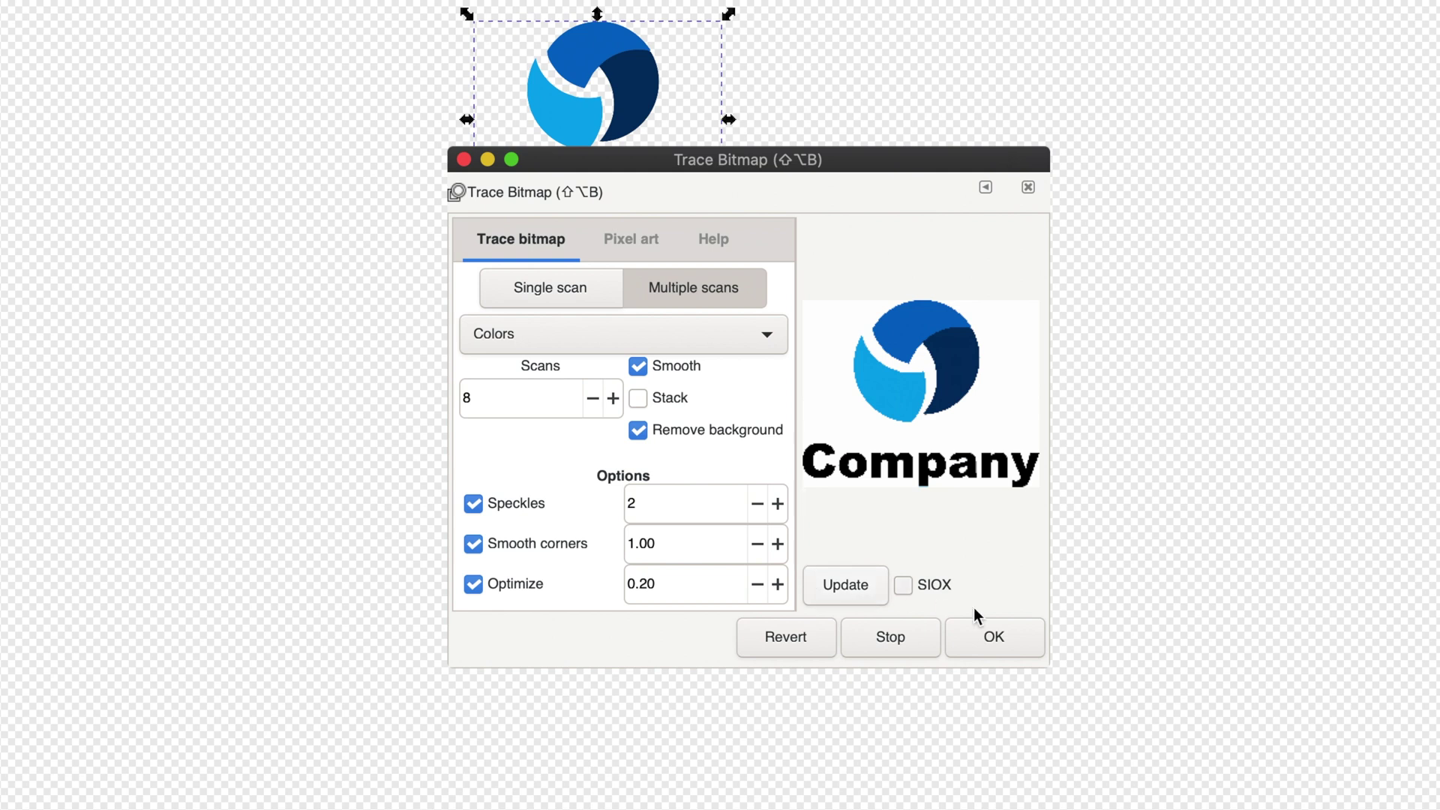
left_click(989, 635)
left_click_drag(514, 348, 527, 545)
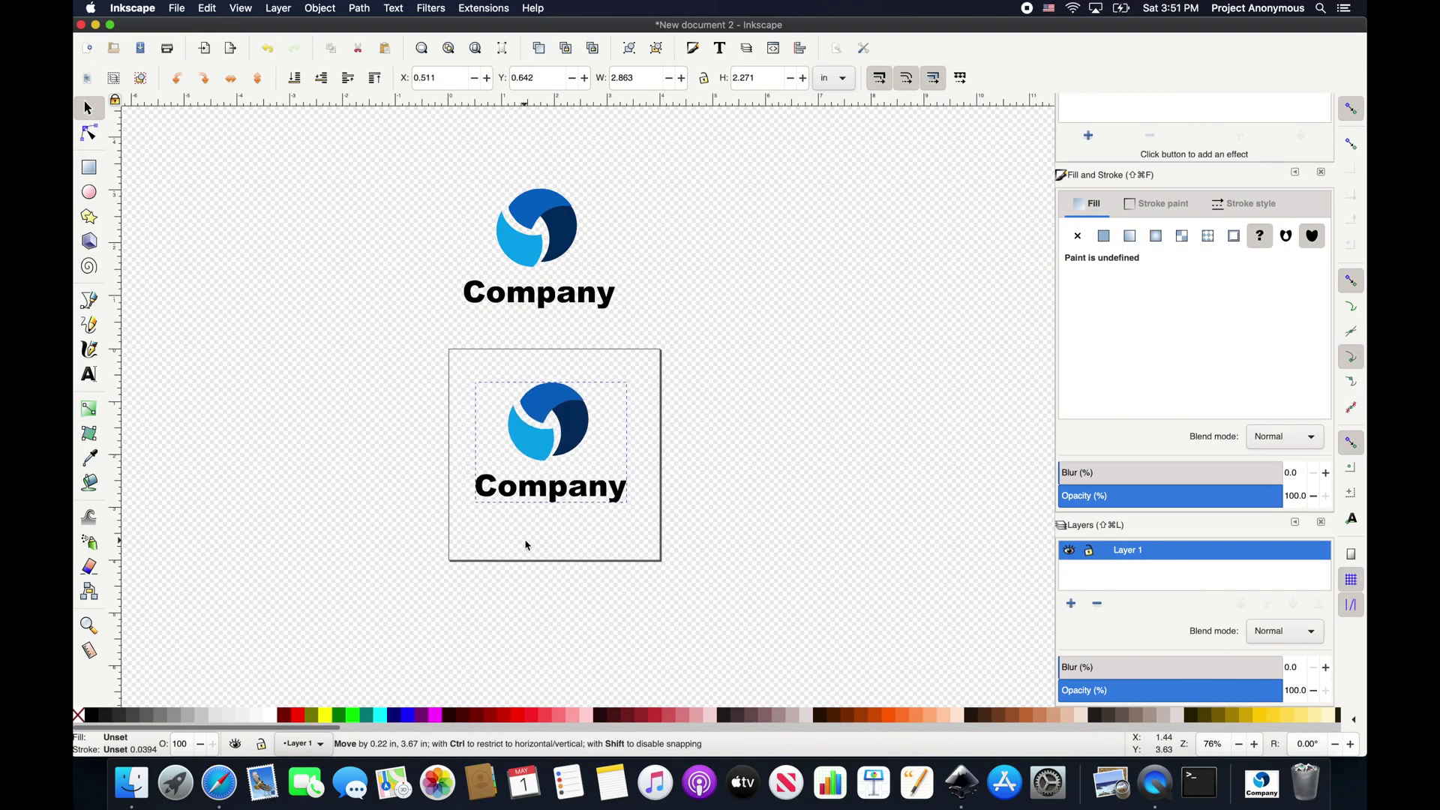
Step: Add a new layer, Layer 2, above the current layer
double_click(525, 447)
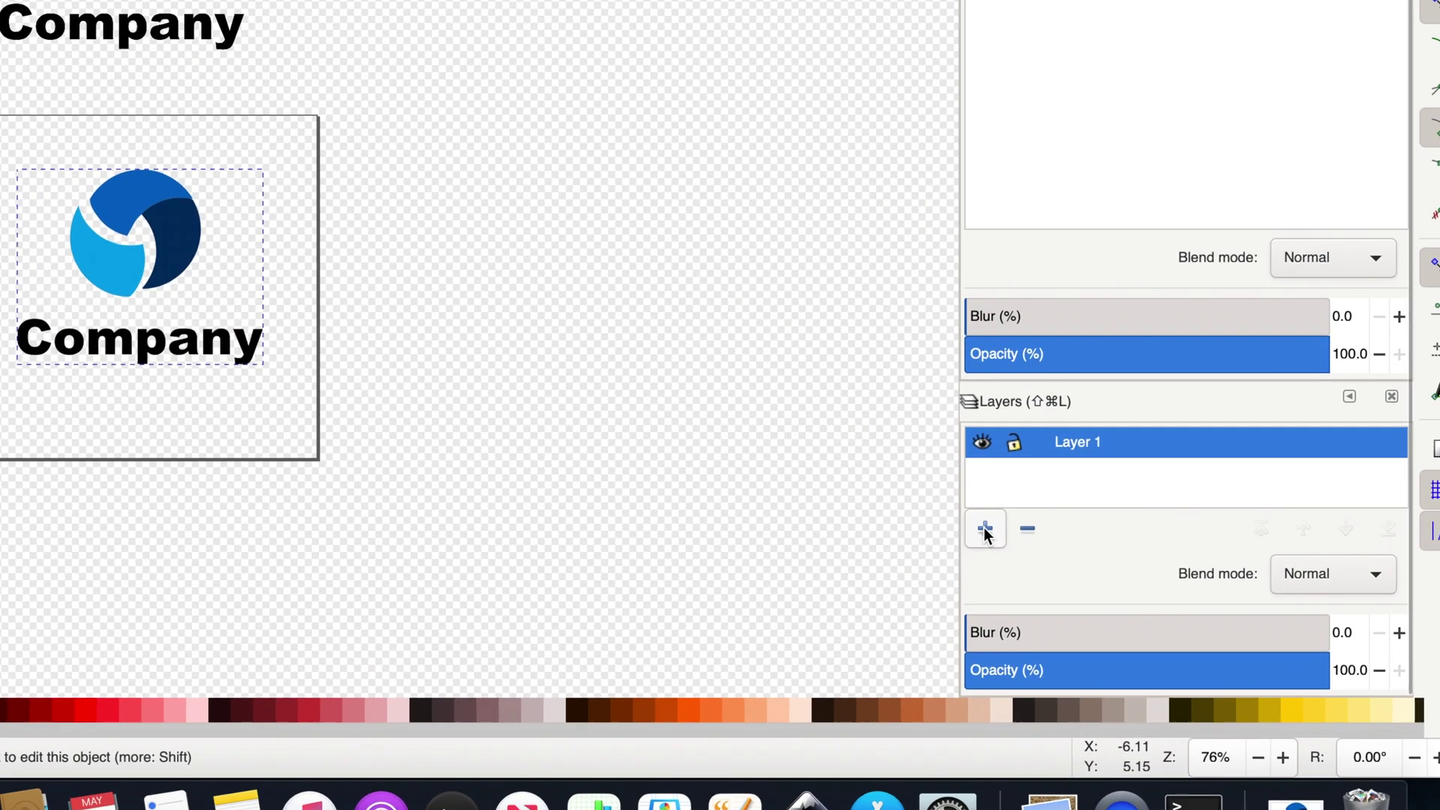
left_click(1071, 604)
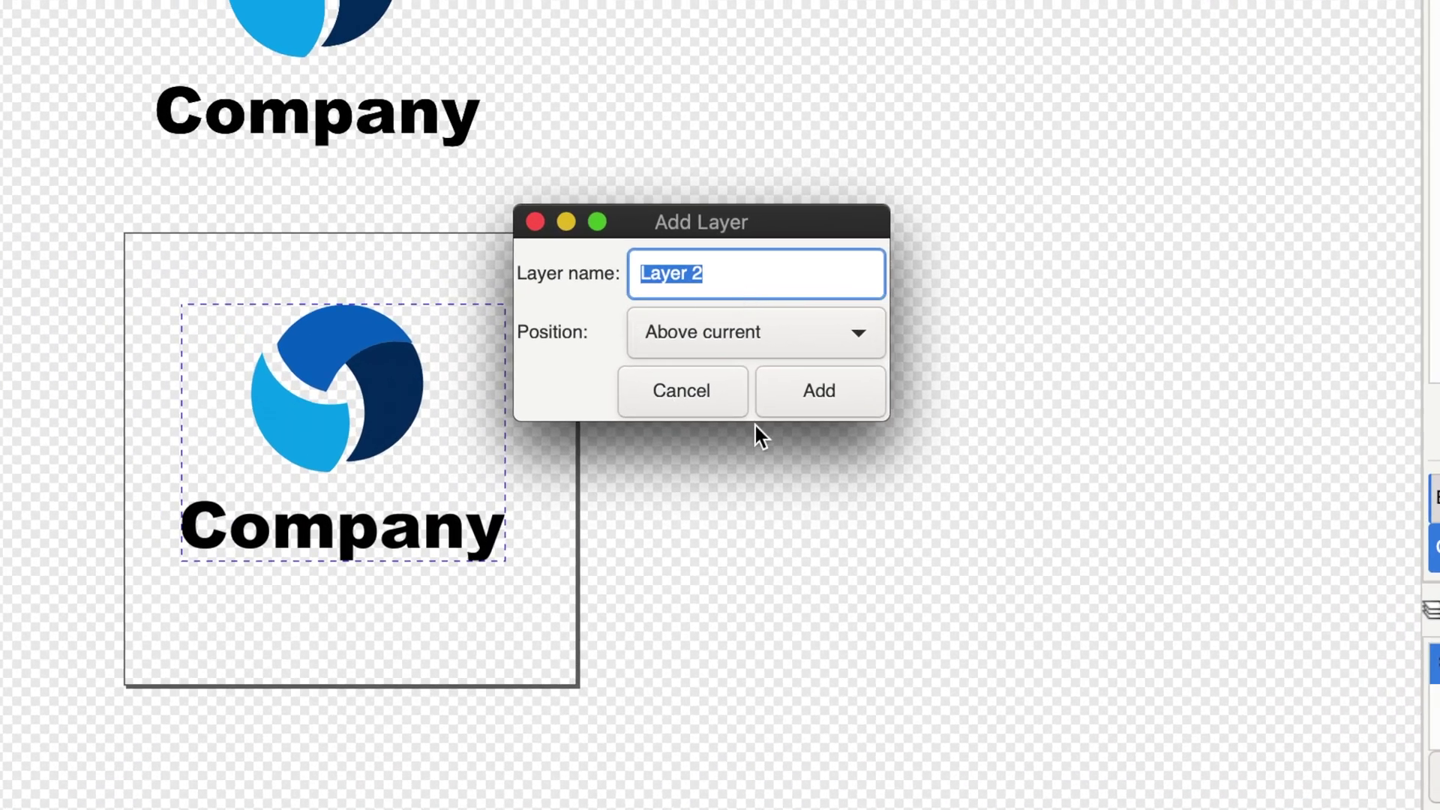
left_click(819, 390)
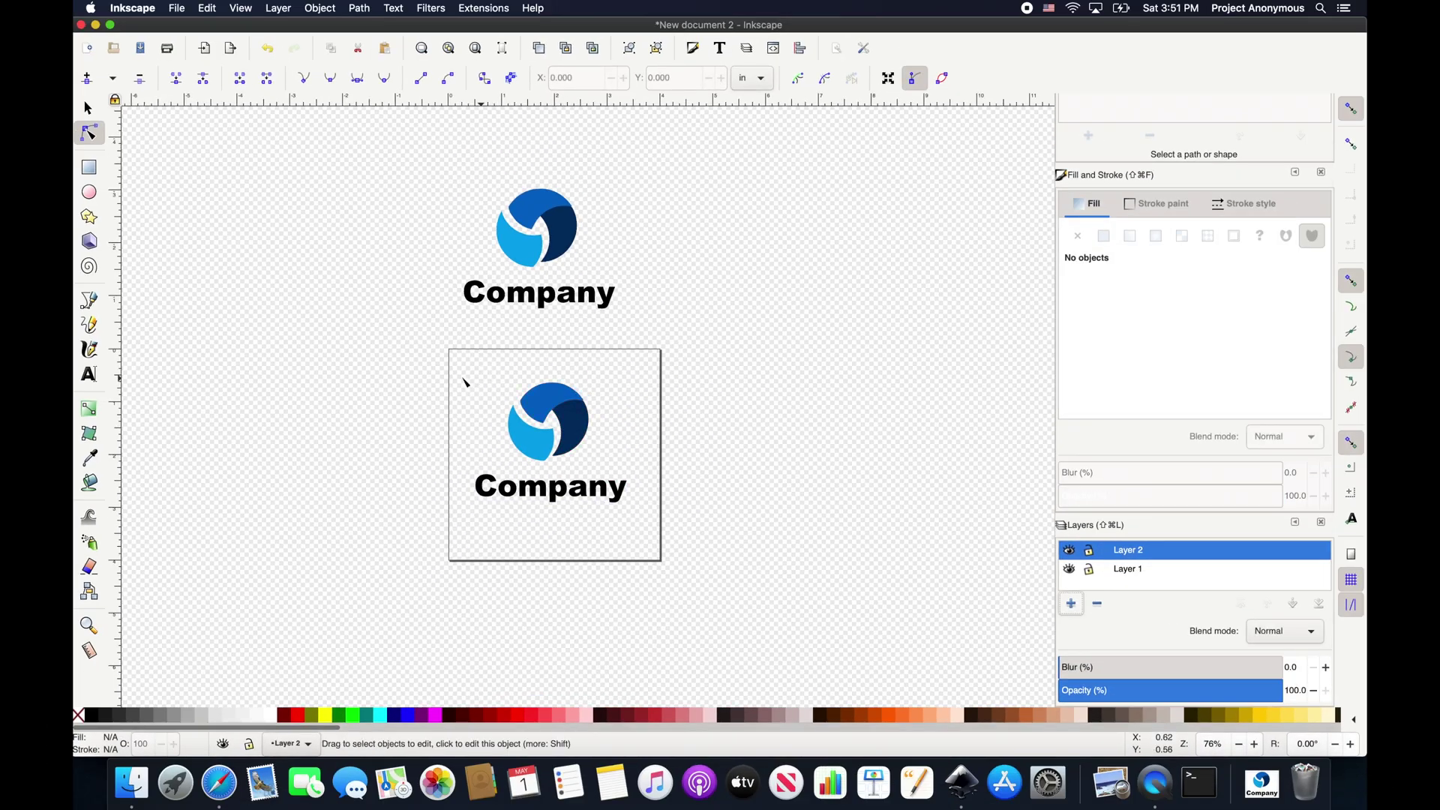
Step: Move the traced vector logo from the page onto Layer 2
left_click_drag(454, 377, 713, 559)
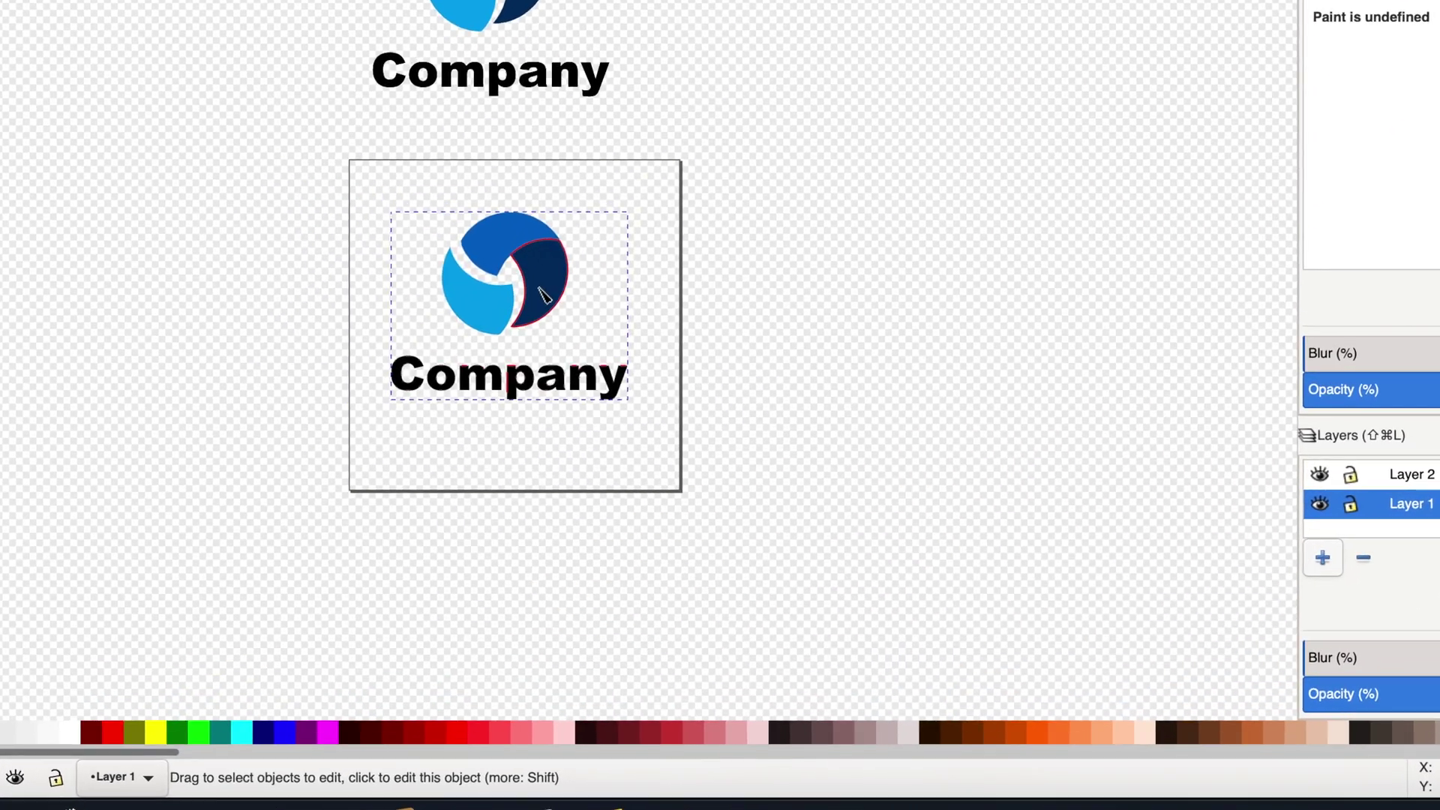
right_click(574, 354)
mouse_move(643, 424)
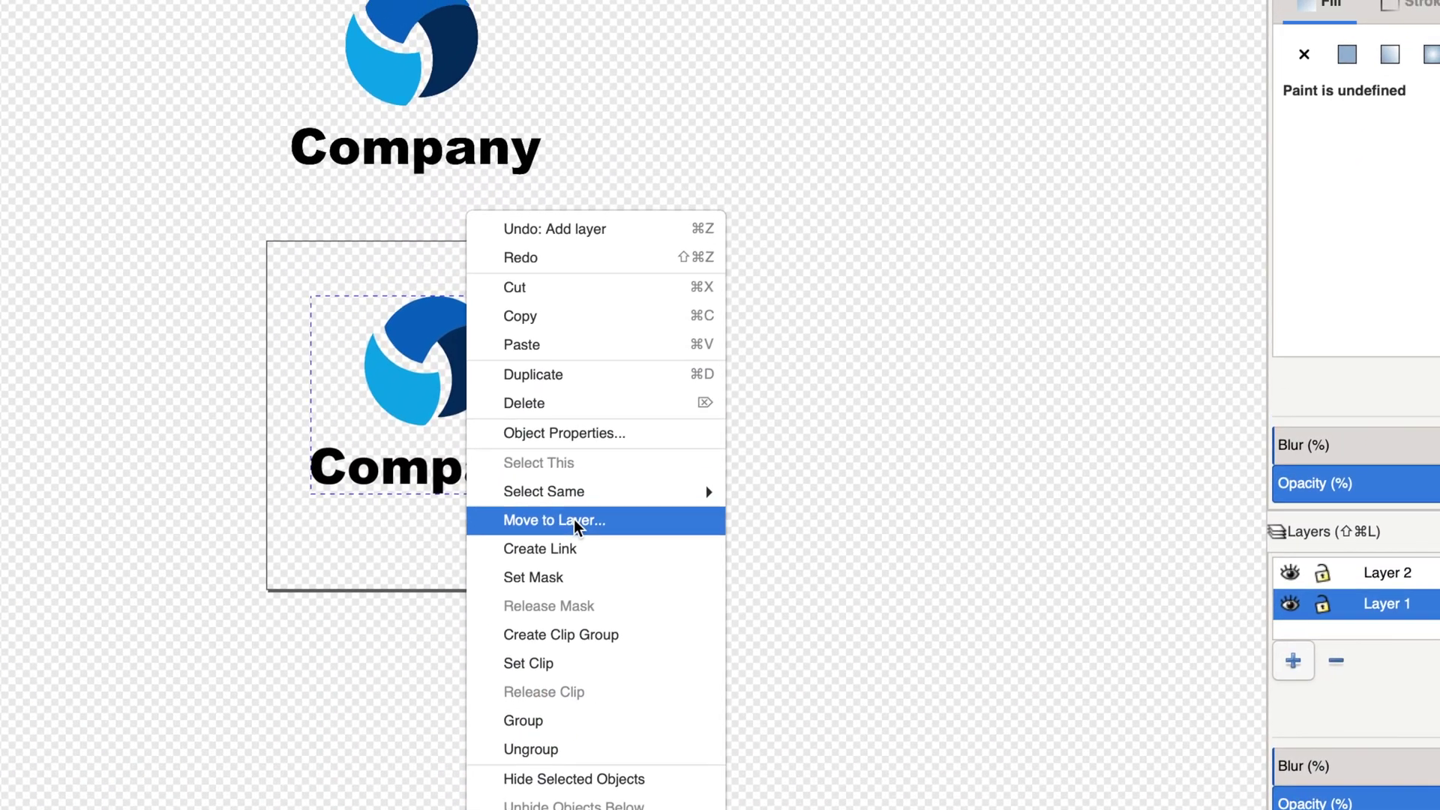
left_click(593, 482)
left_click(660, 264)
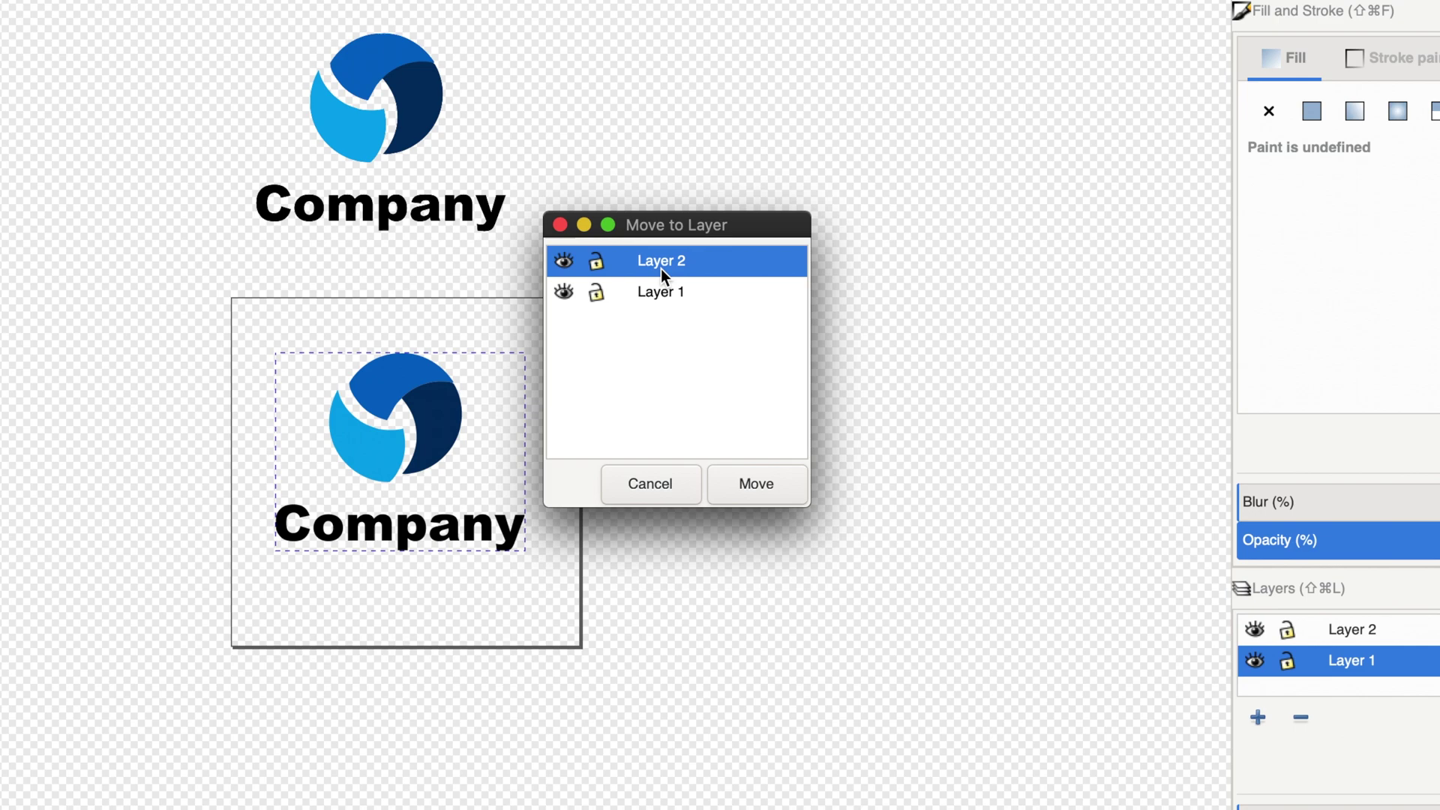
left_click(757, 484)
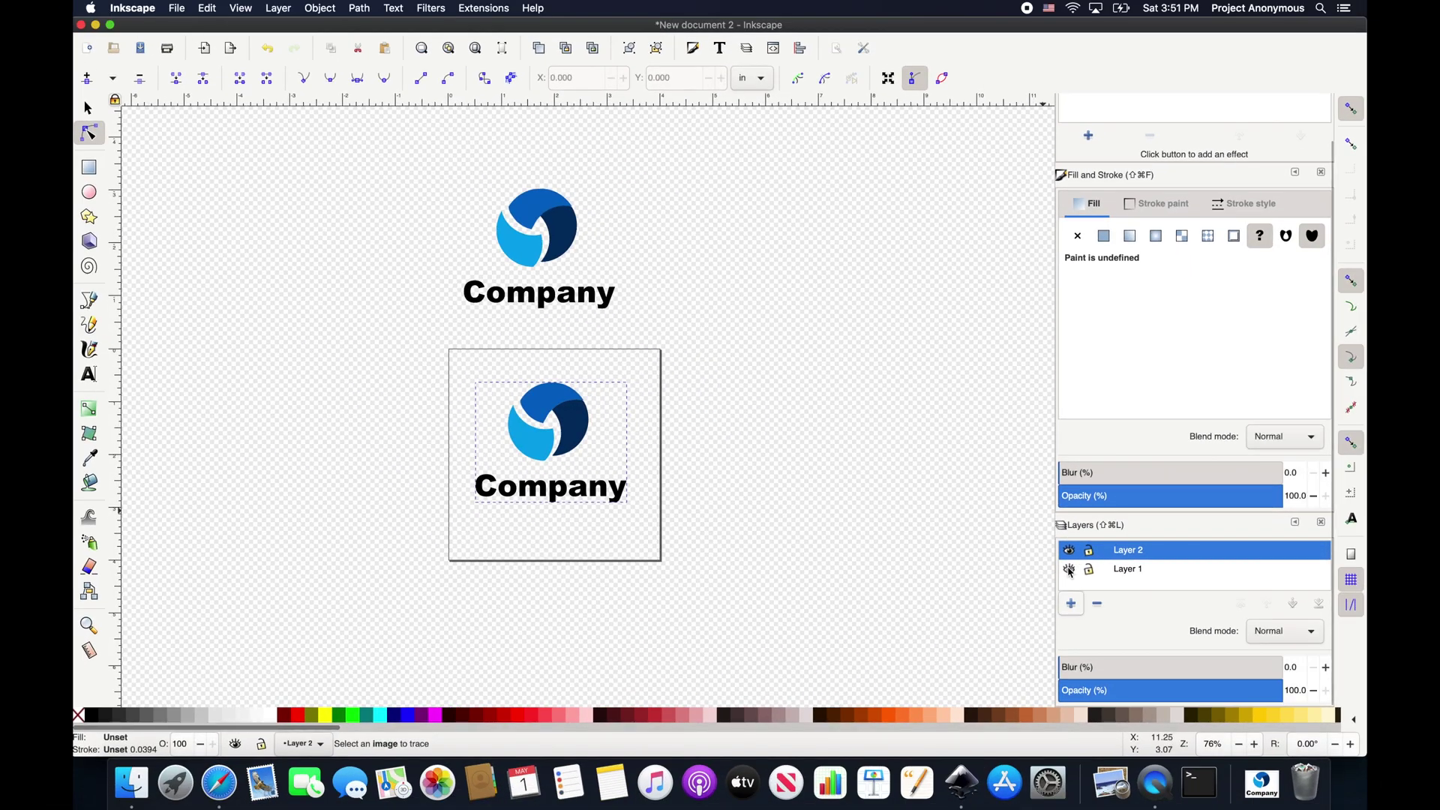
Step: Hide Layer 1 and open the Ink/Stitch embroidery Params for the traced logo
left_click(1070, 570)
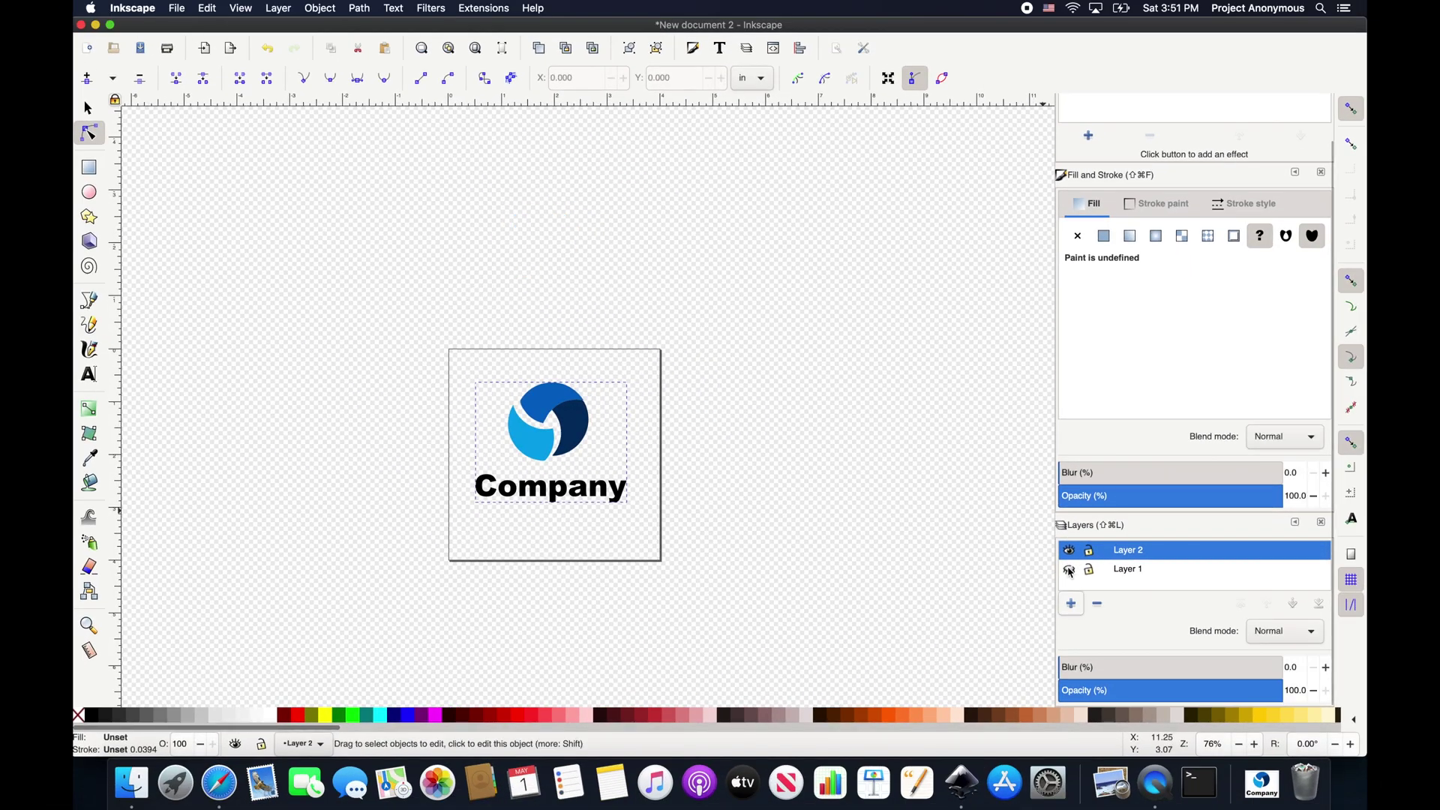
left_click(471, 9)
mouse_move(538, 161)
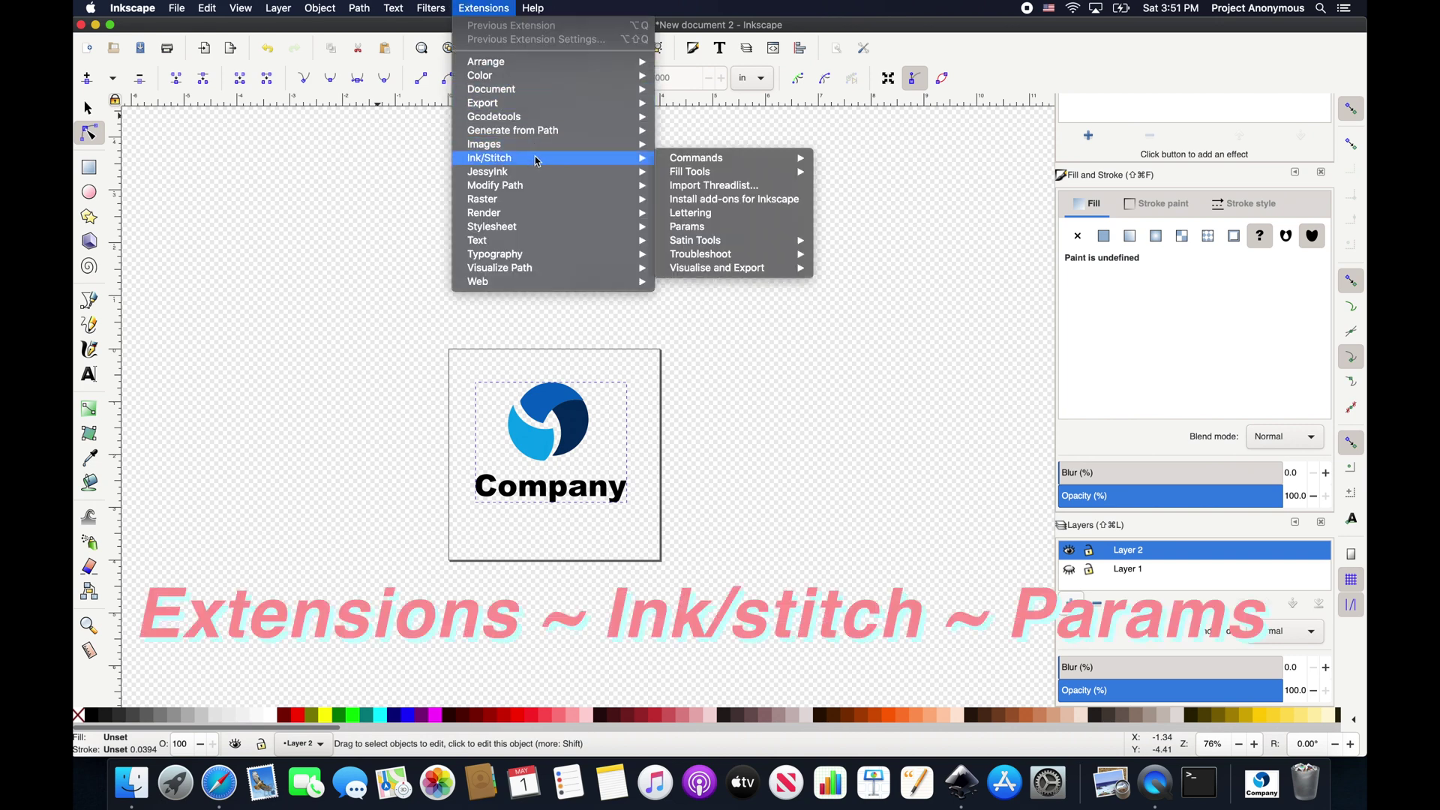
left_click(709, 227)
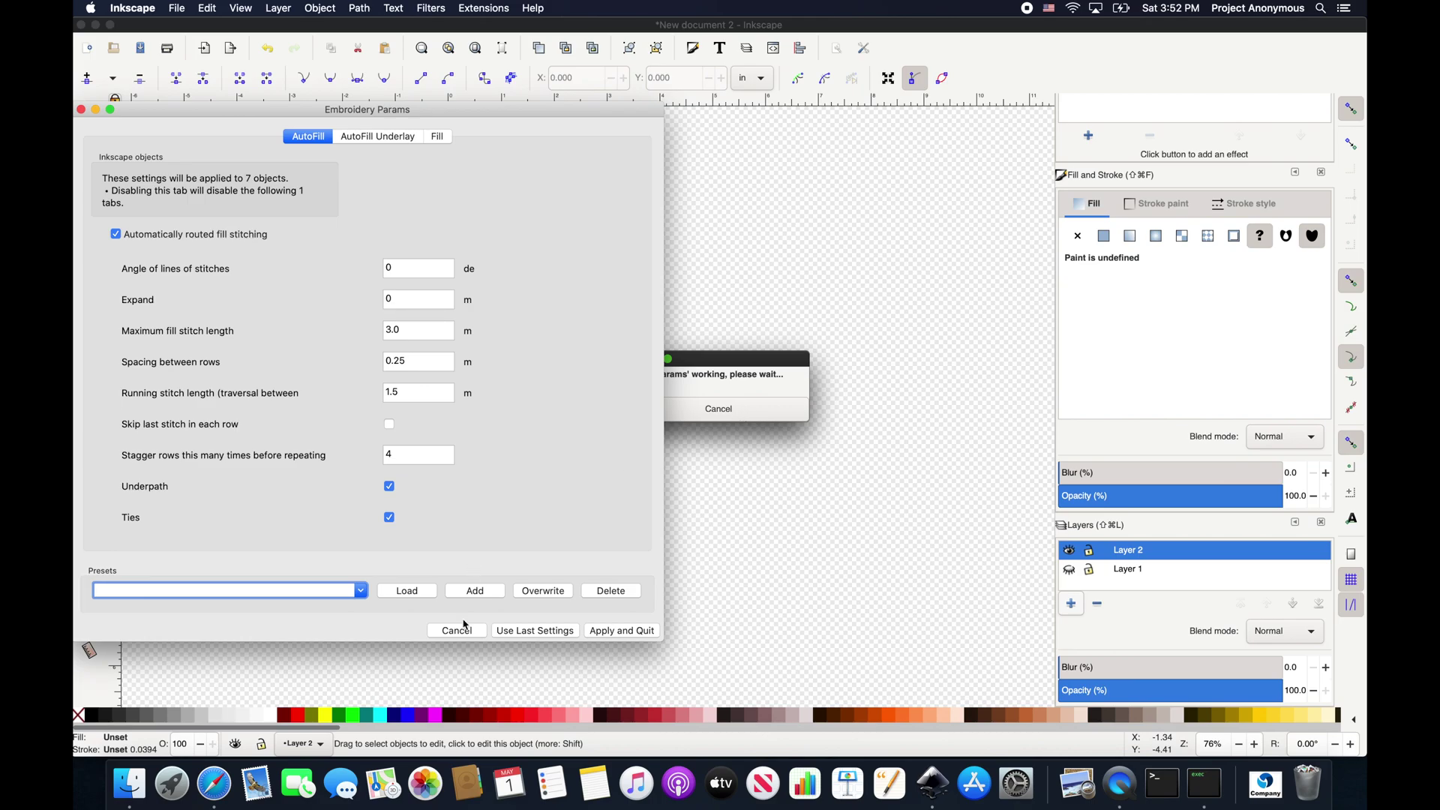
Step: Cancel the Params, dismiss the path1427 invalid fill shape error, and reselect the logo
left_click(464, 627)
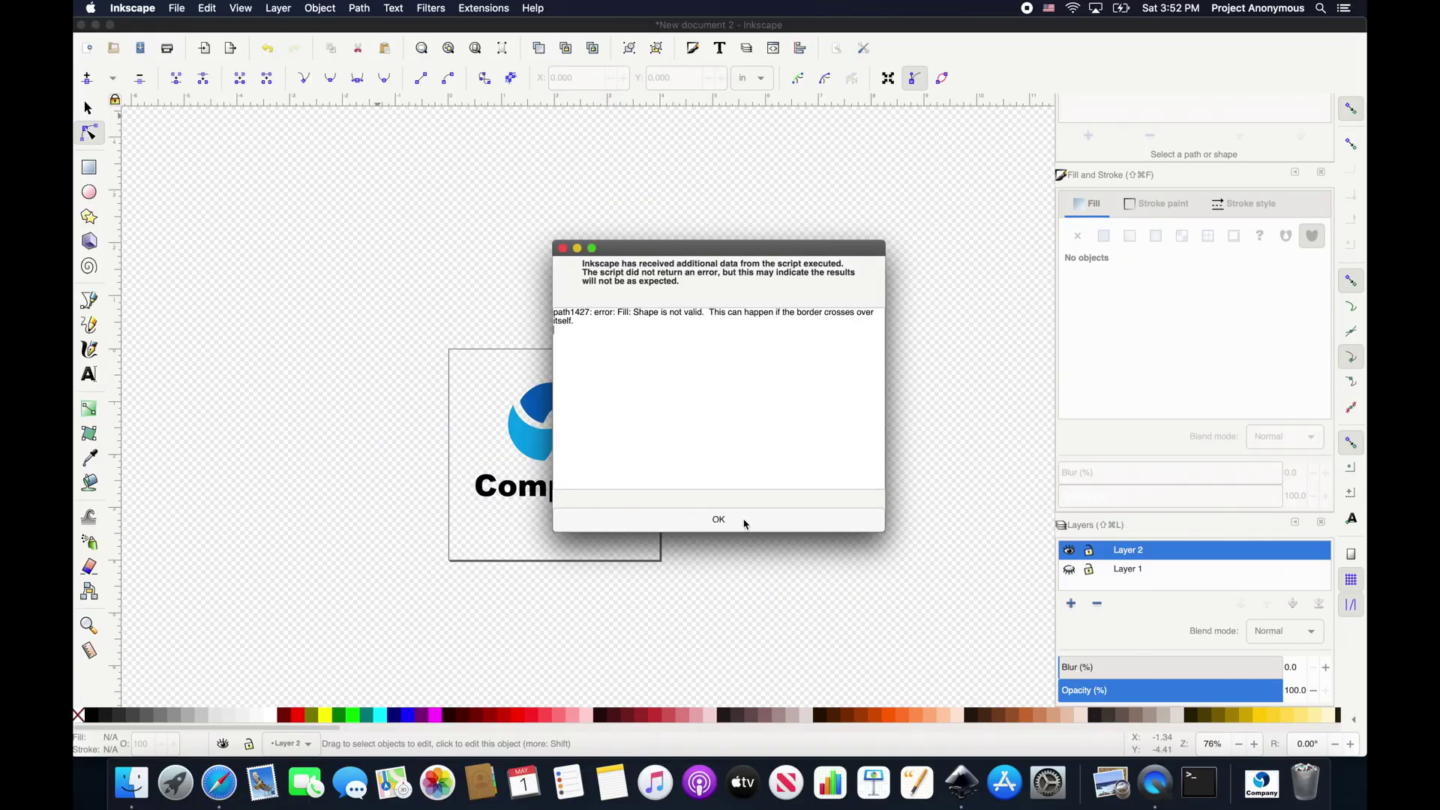
left_click(750, 612)
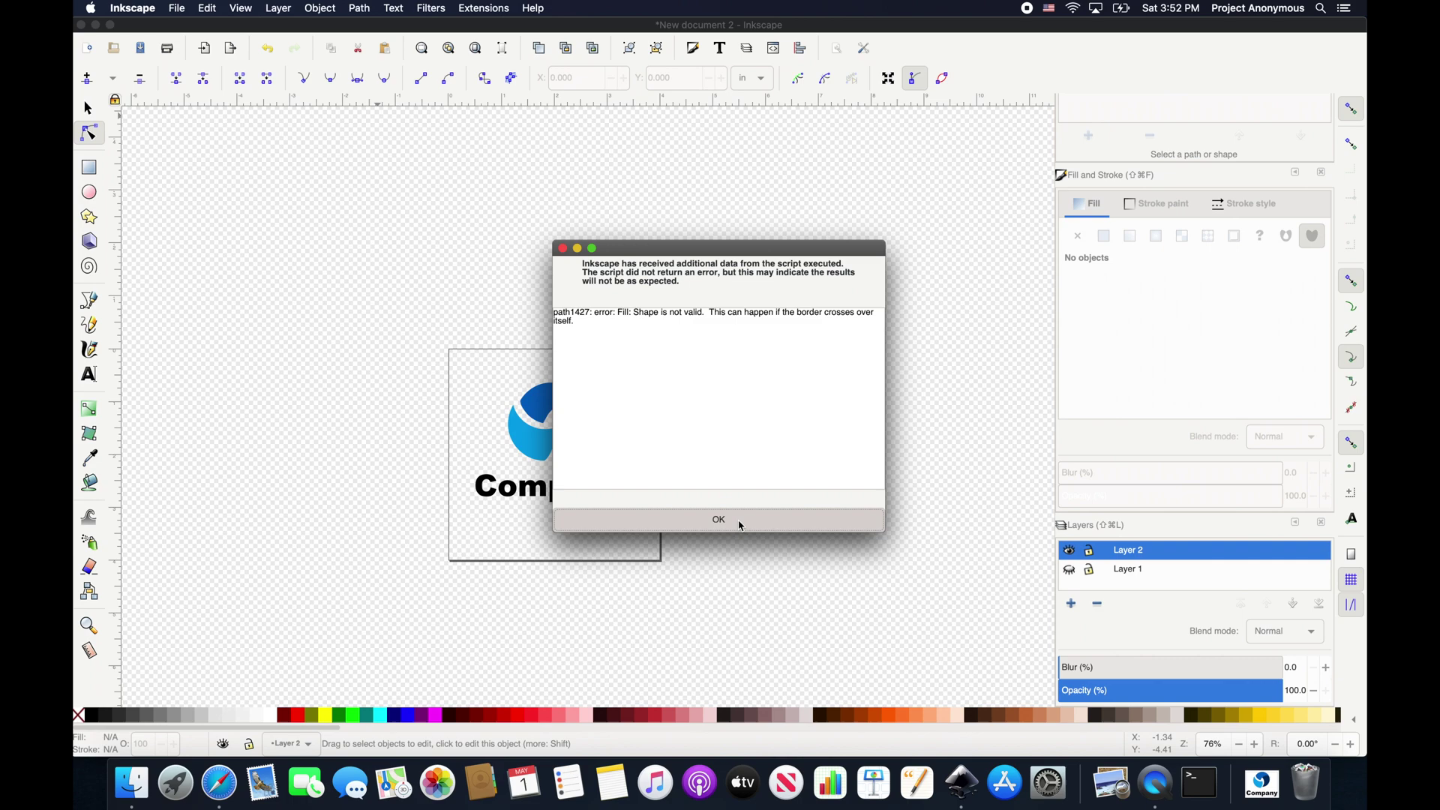
left_click(576, 434)
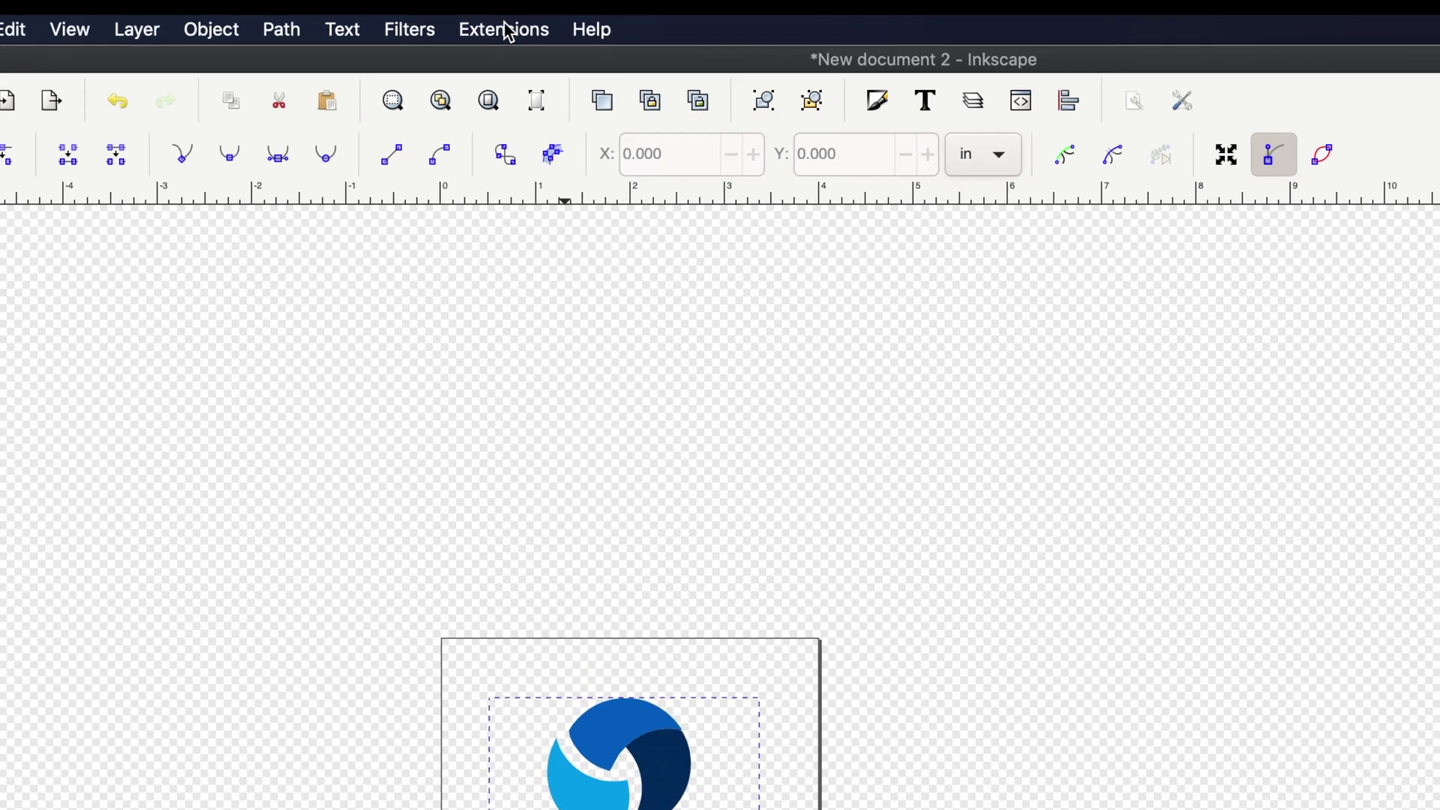
Step: Apply Ink/Stitch Fill Tools > Break Apart Fill Objects with the Simple method to the logo
left_click(486, 9)
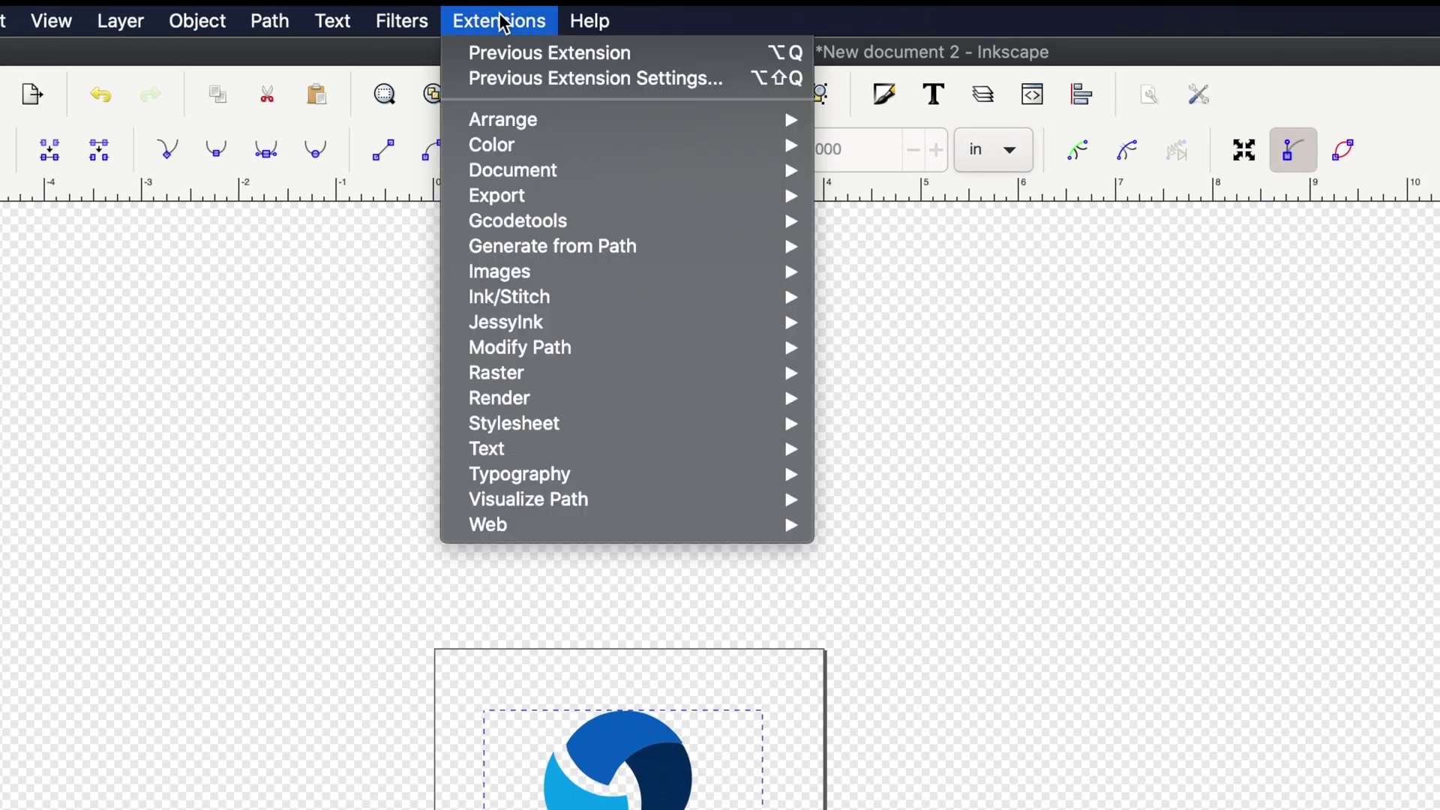
mouse_move(529, 218)
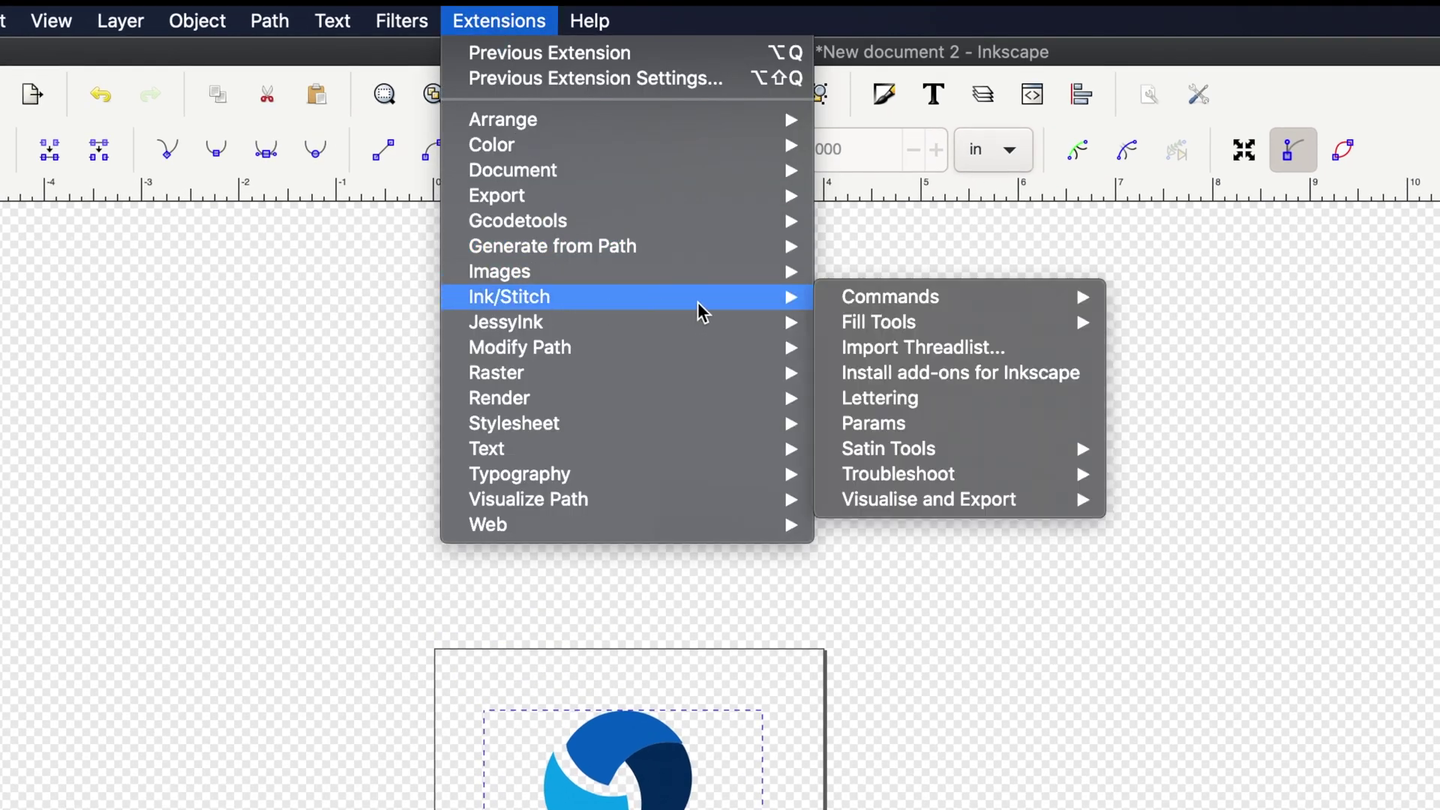
mouse_move(896, 321)
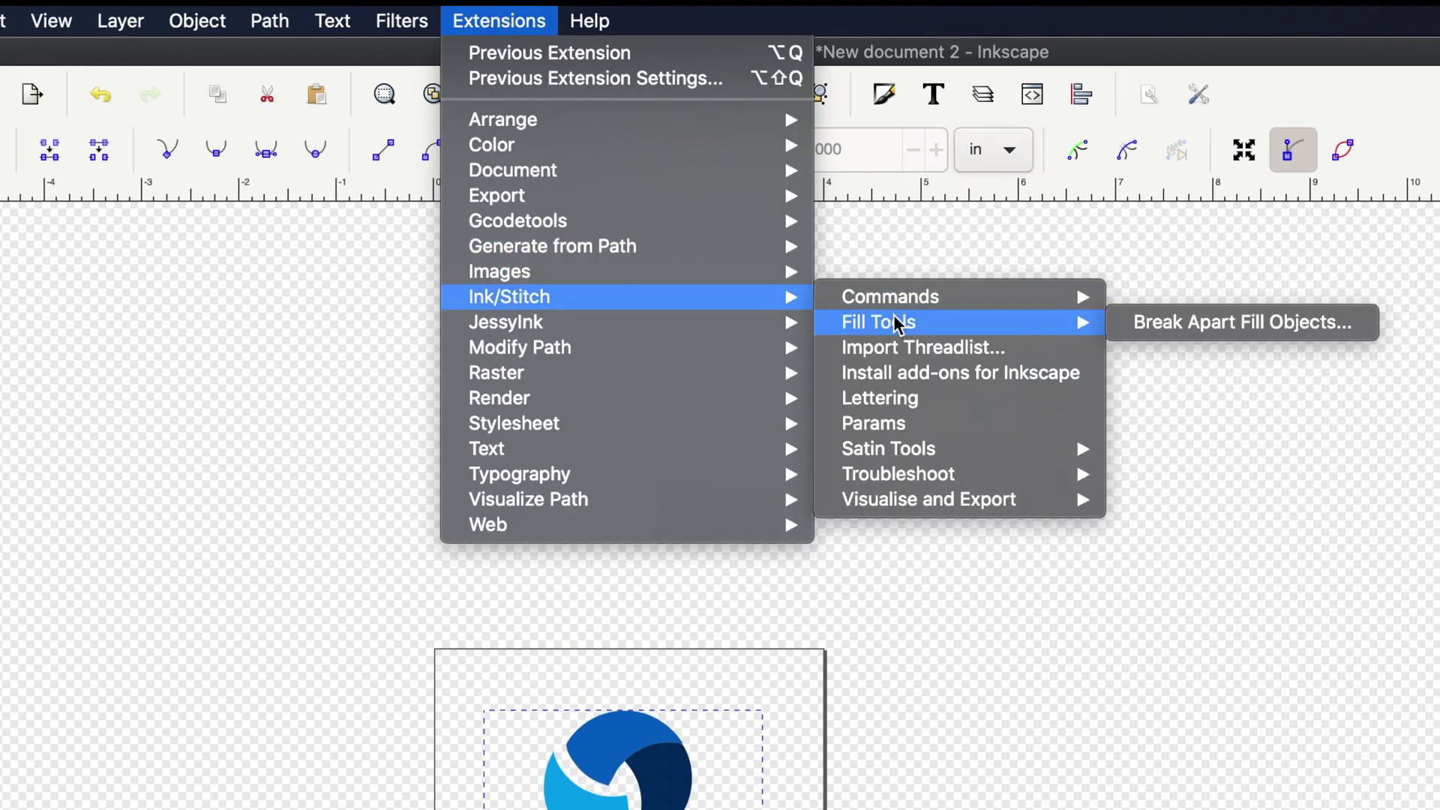
left_click(1197, 321)
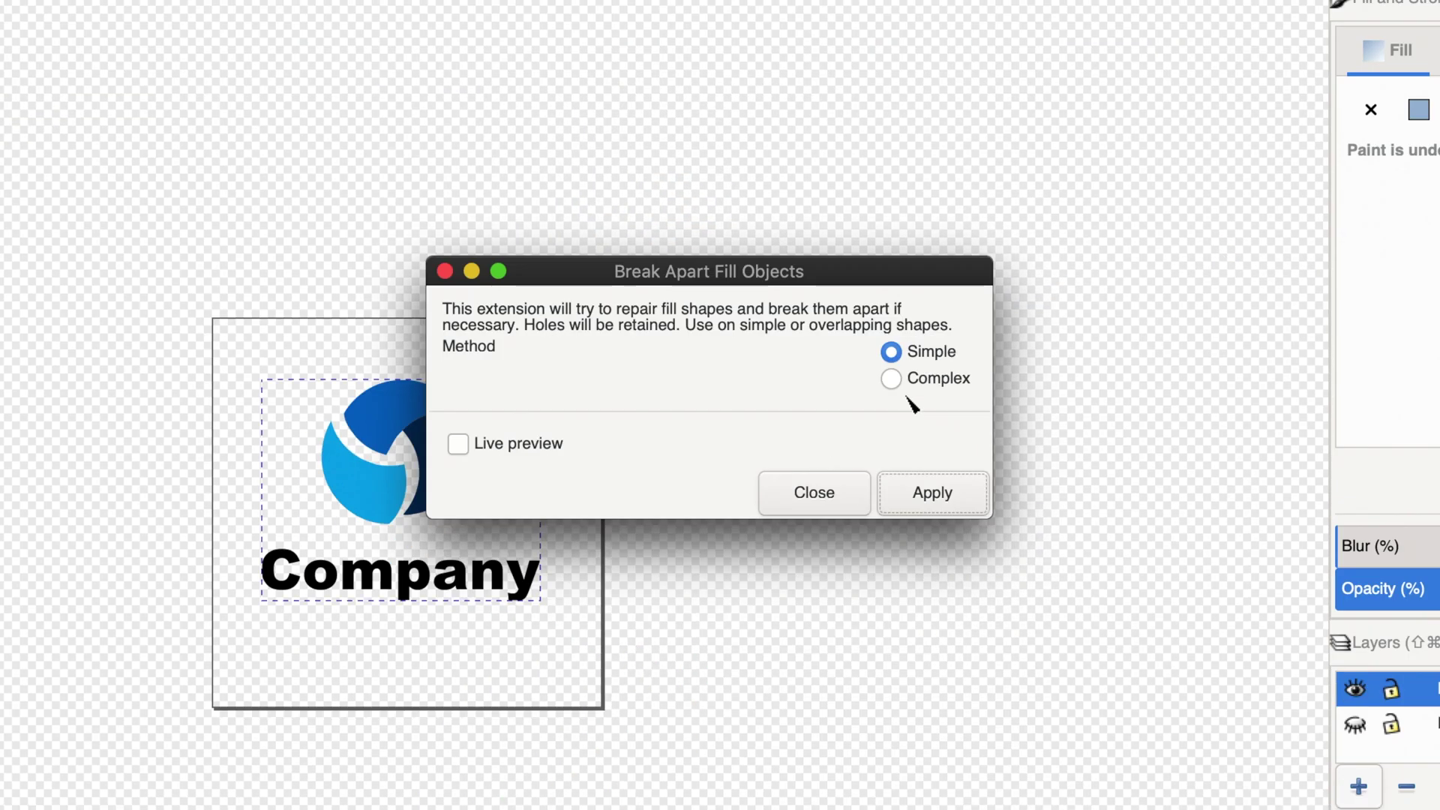
left_click(921, 504)
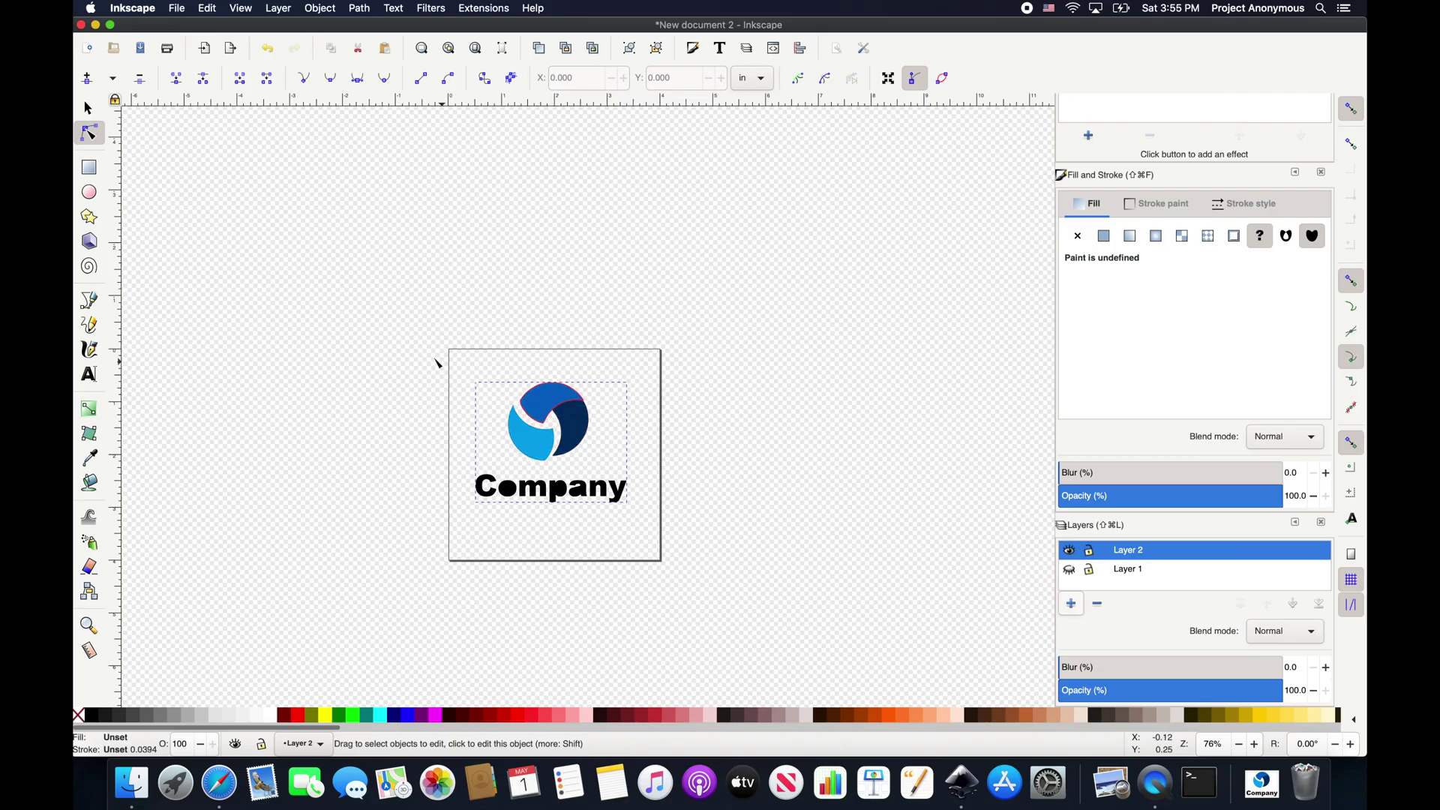
Step: Select all 22 logo objects and open Ink/Stitch Params, previewing the fill at 9767 stitches
left_click_drag(433, 357, 660, 533)
left_click(486, 9)
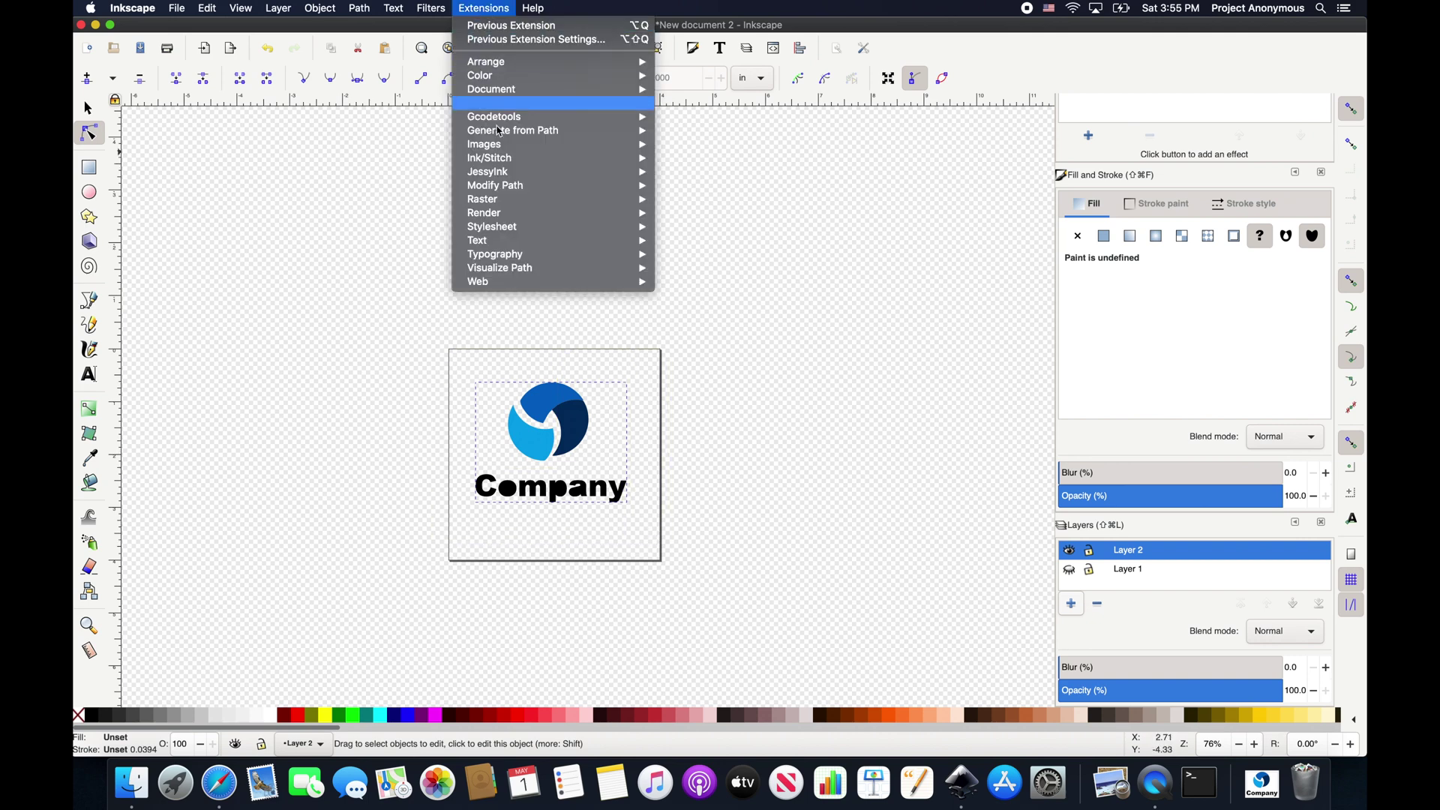
mouse_move(516, 165)
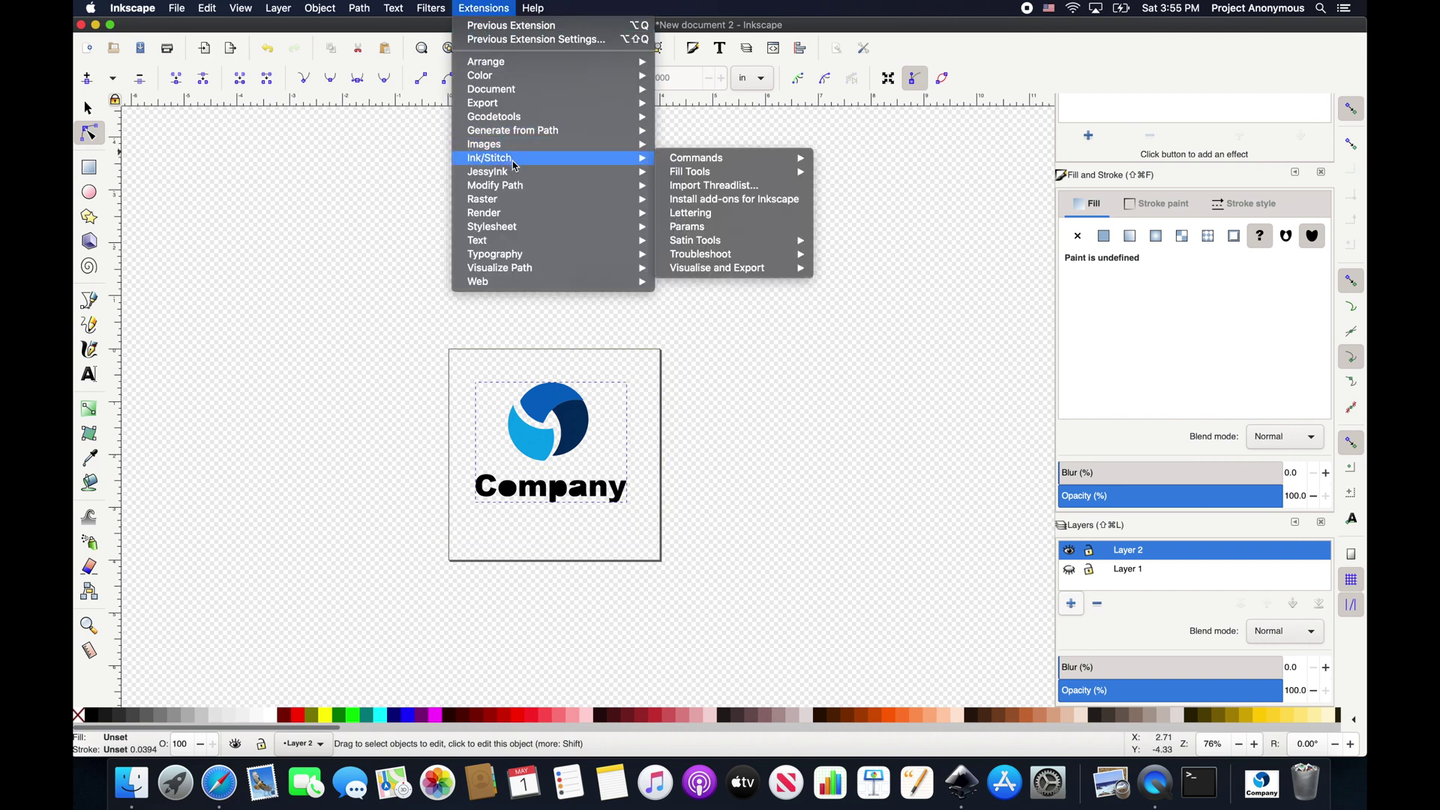
left_click(691, 232)
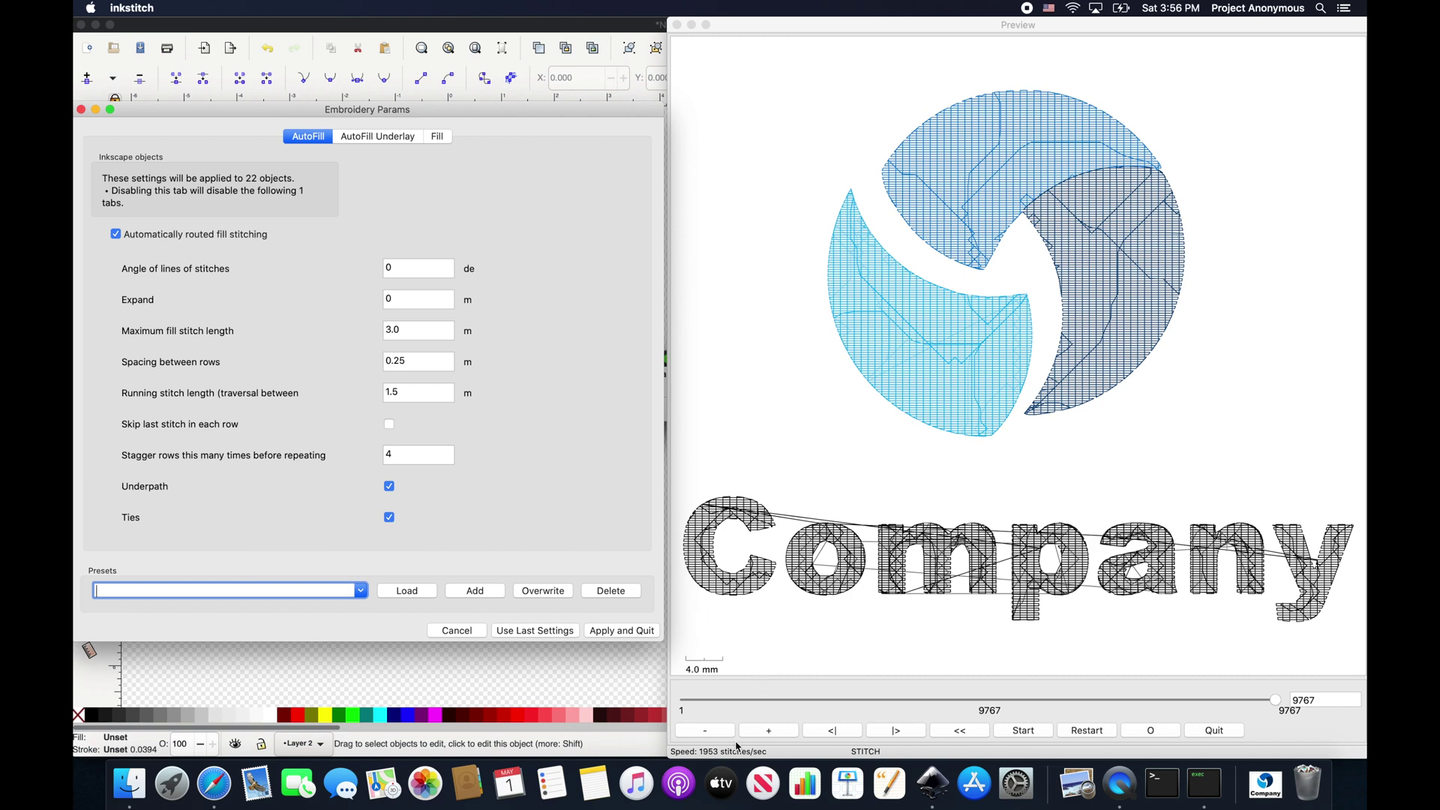
Step: Cancel the embroidery Params and ungroup the logo into separate objects
left_click(465, 632)
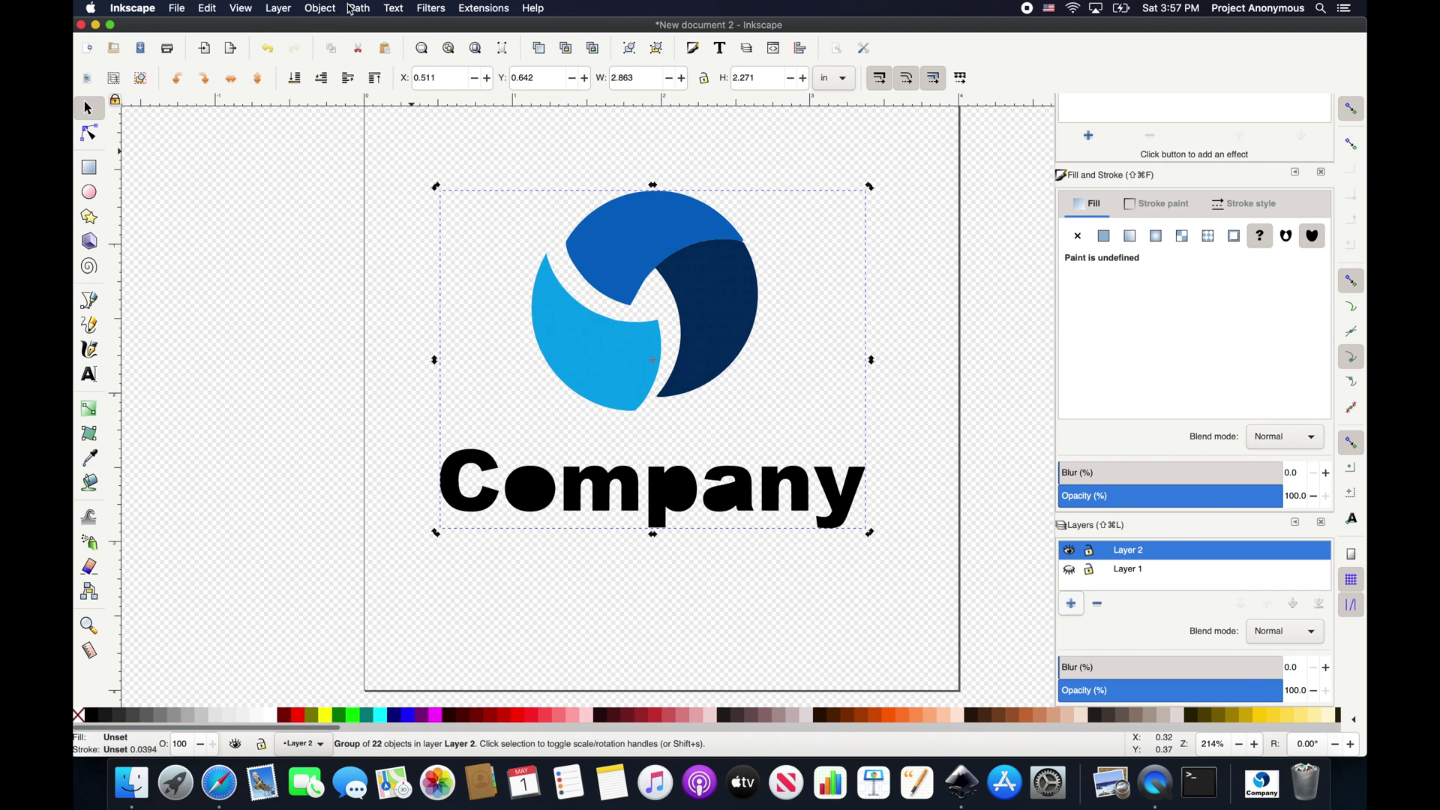
left_click(351, 9)
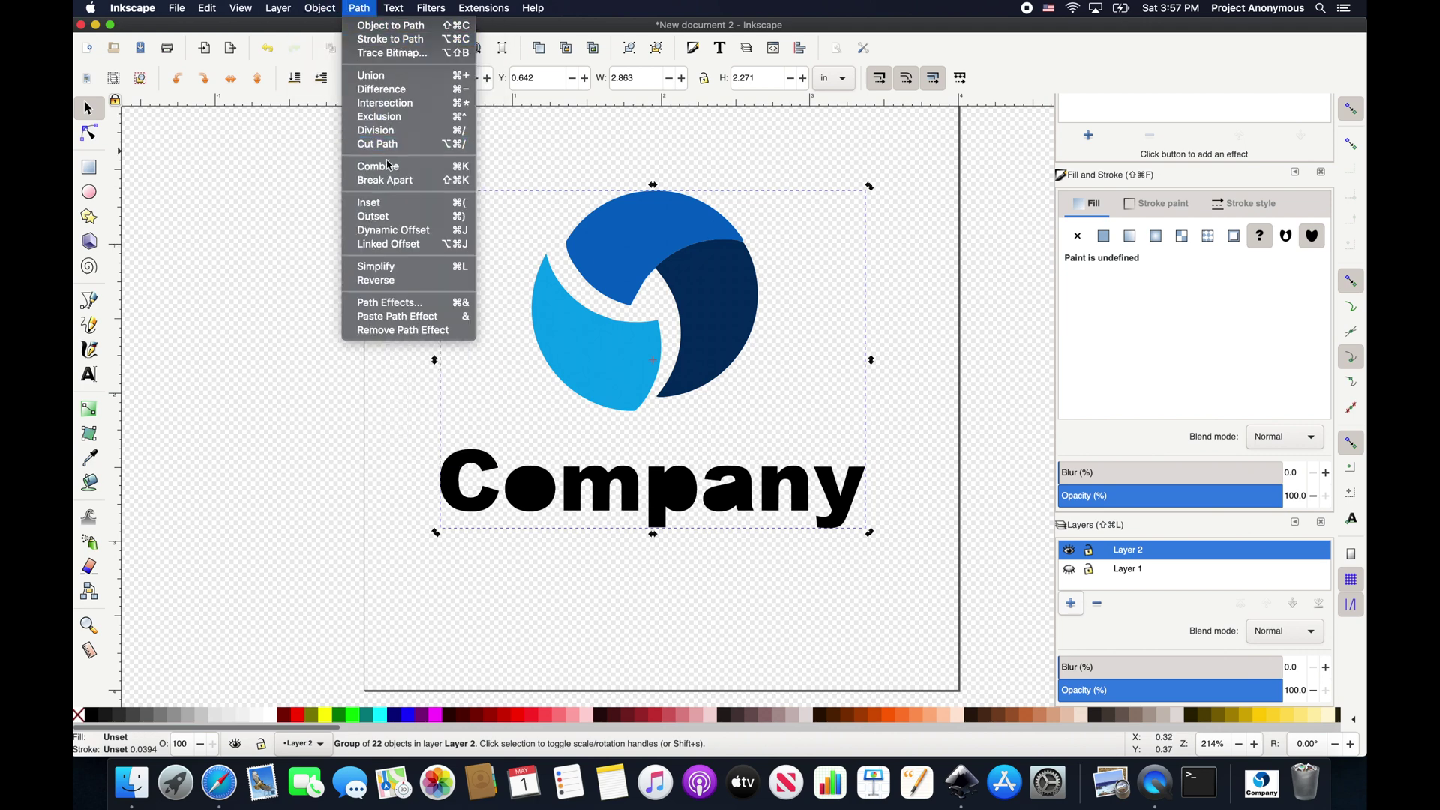
mouse_move(320, 9)
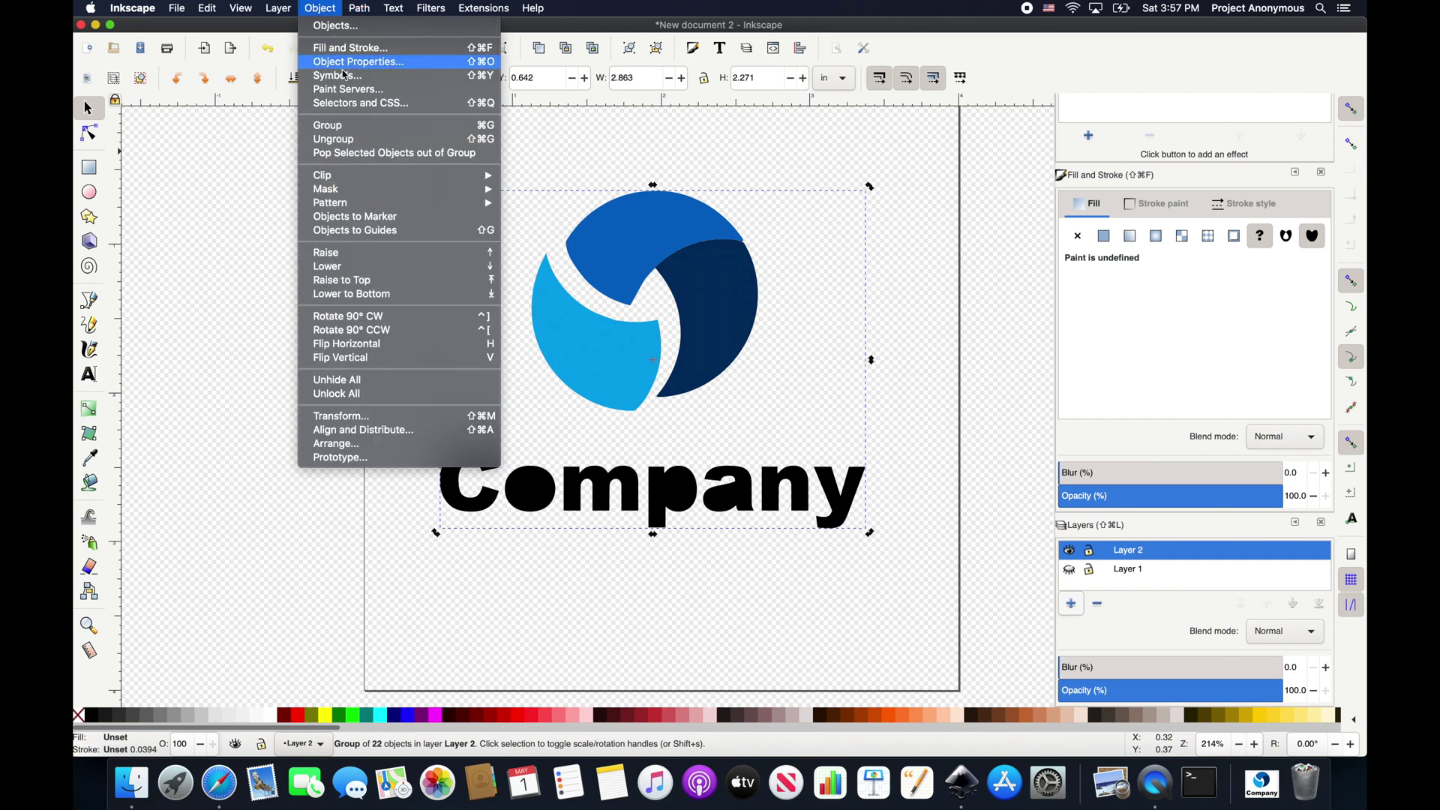
left_click(338, 141)
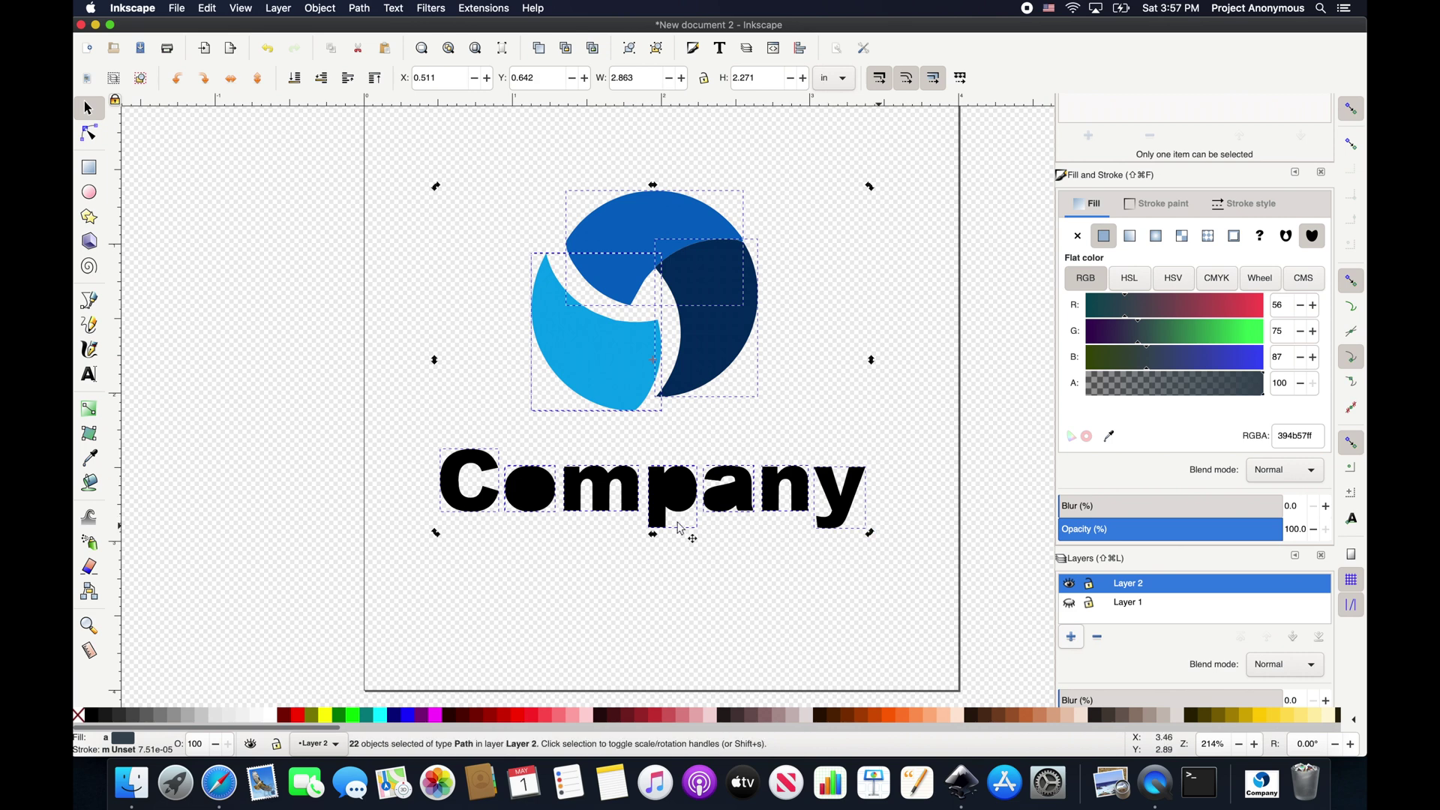
Step: Test-move the black shape of the o out below the word and put it back
left_click(461, 523)
left_click(525, 504)
left_click_drag(524, 531, 516, 593)
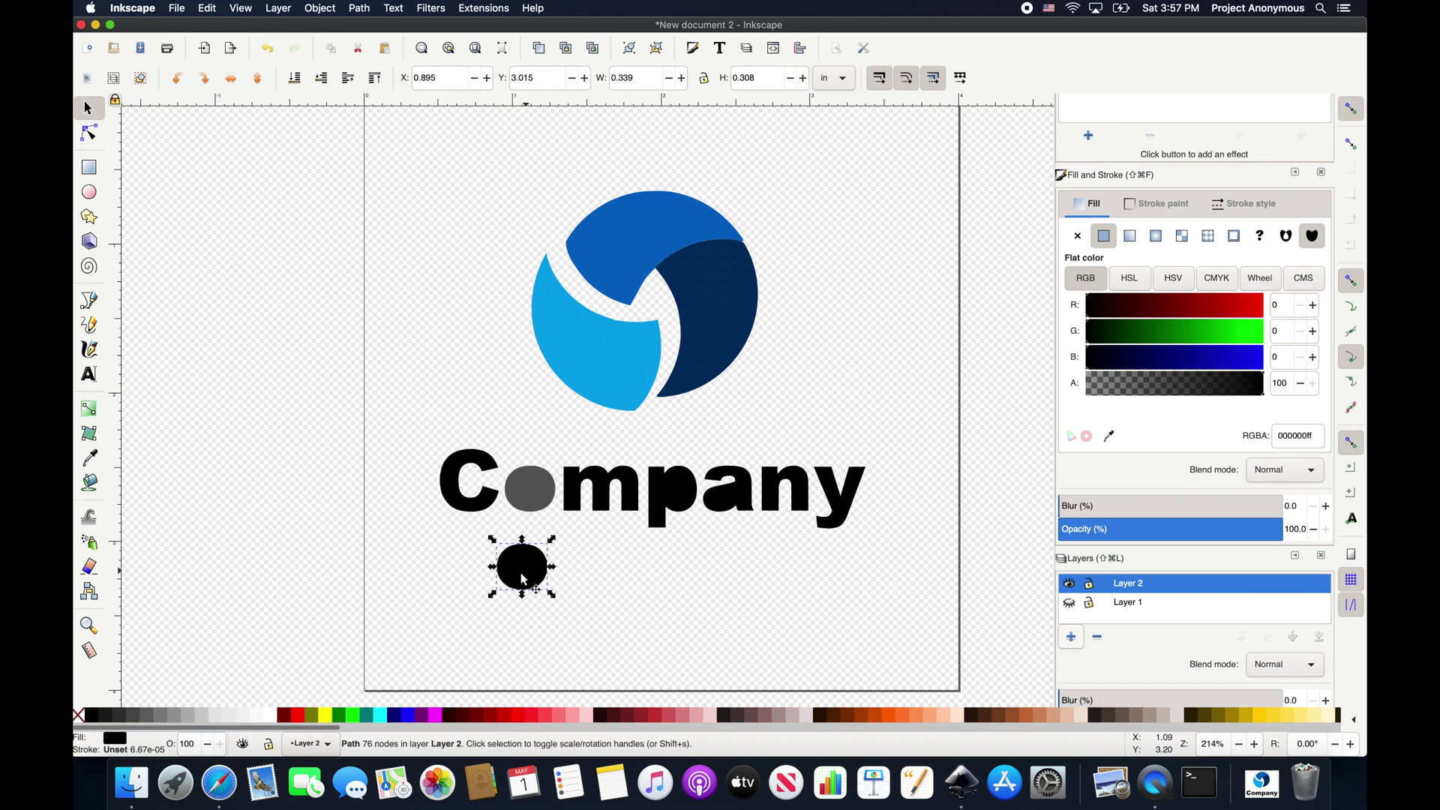
left_click_drag(522, 578, 530, 498)
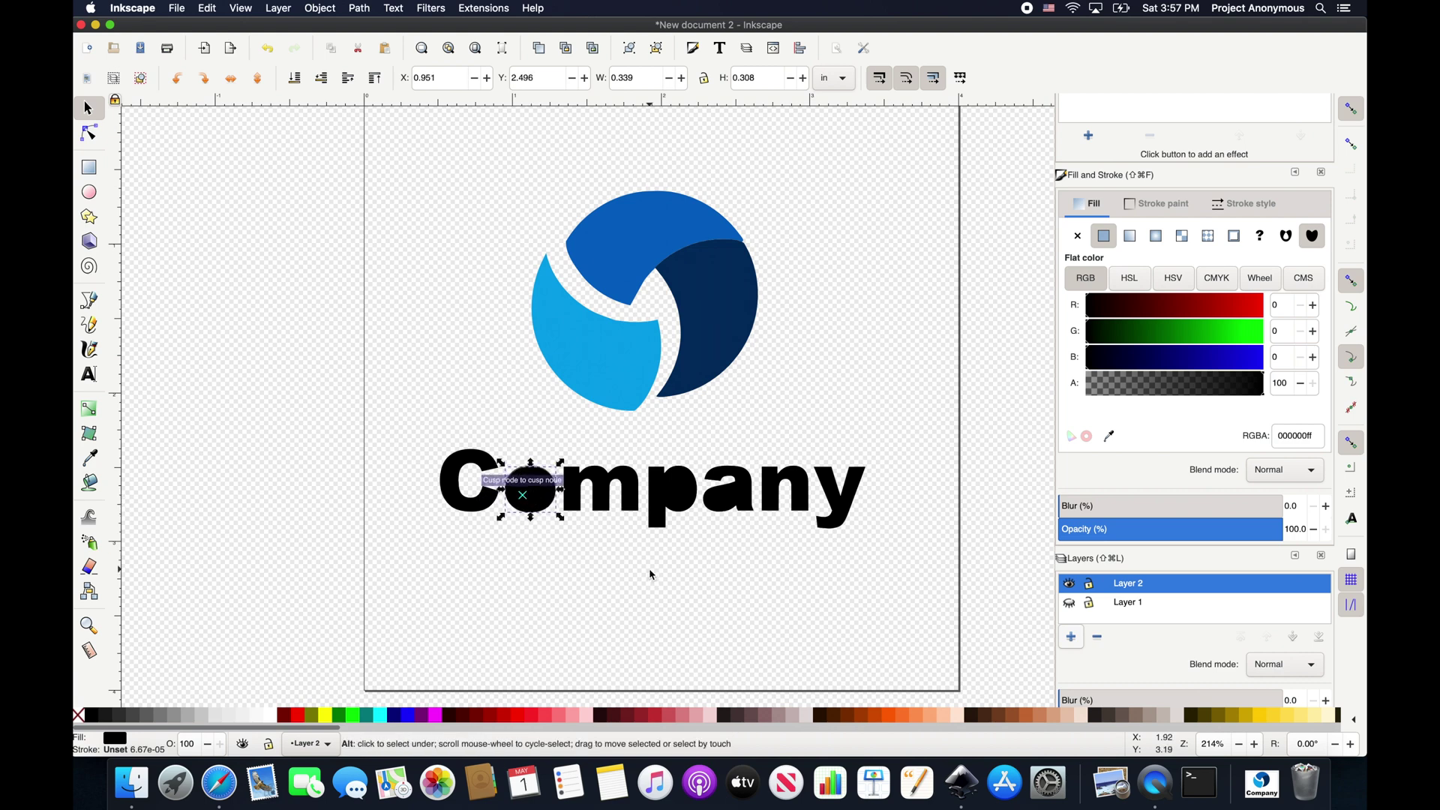
key("ctrl+z")
left_click_drag(524, 570, 528, 488)
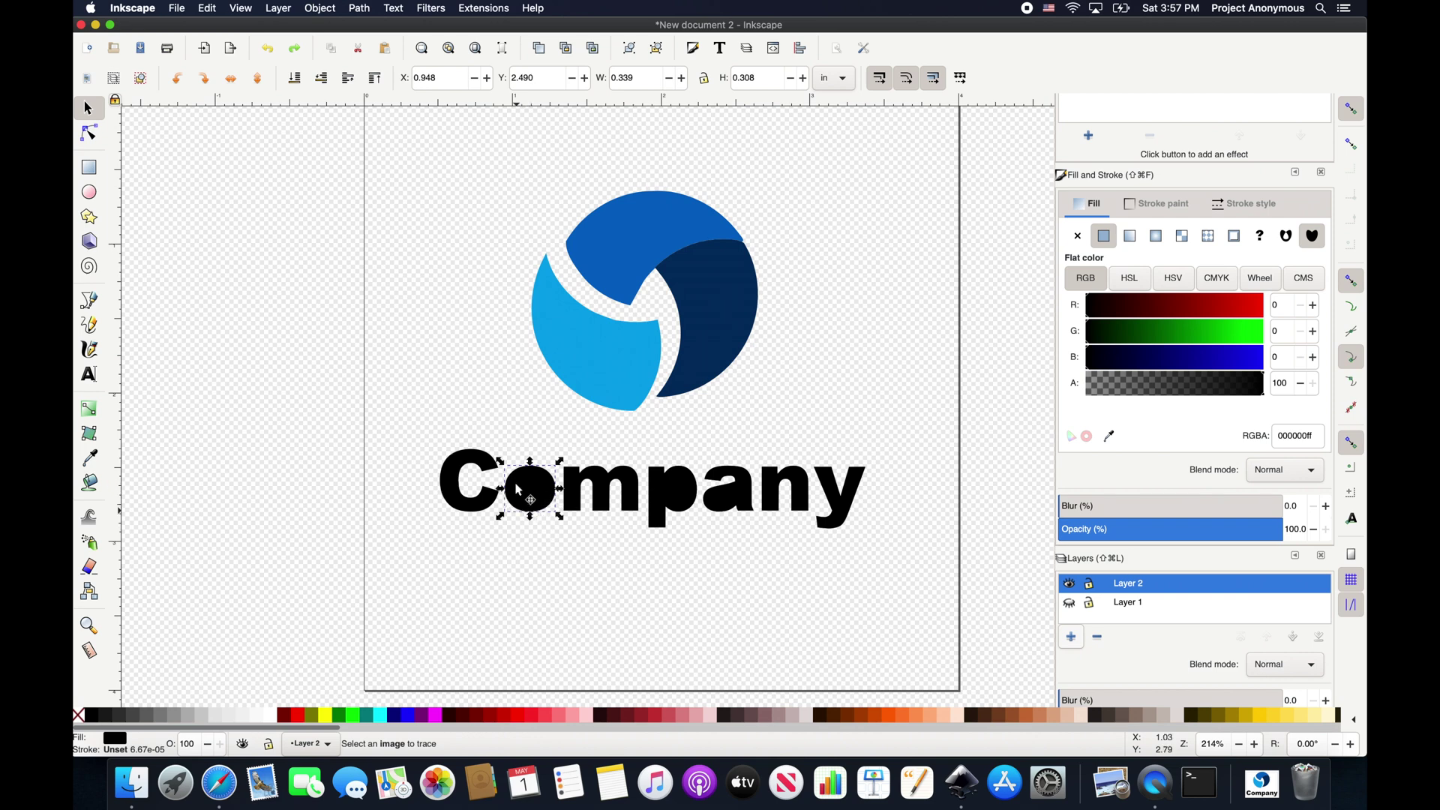
Step: Lower the o's black circle beneath the other objects, inspect the grey inner piece, and undo a trial move
left_click(296, 80)
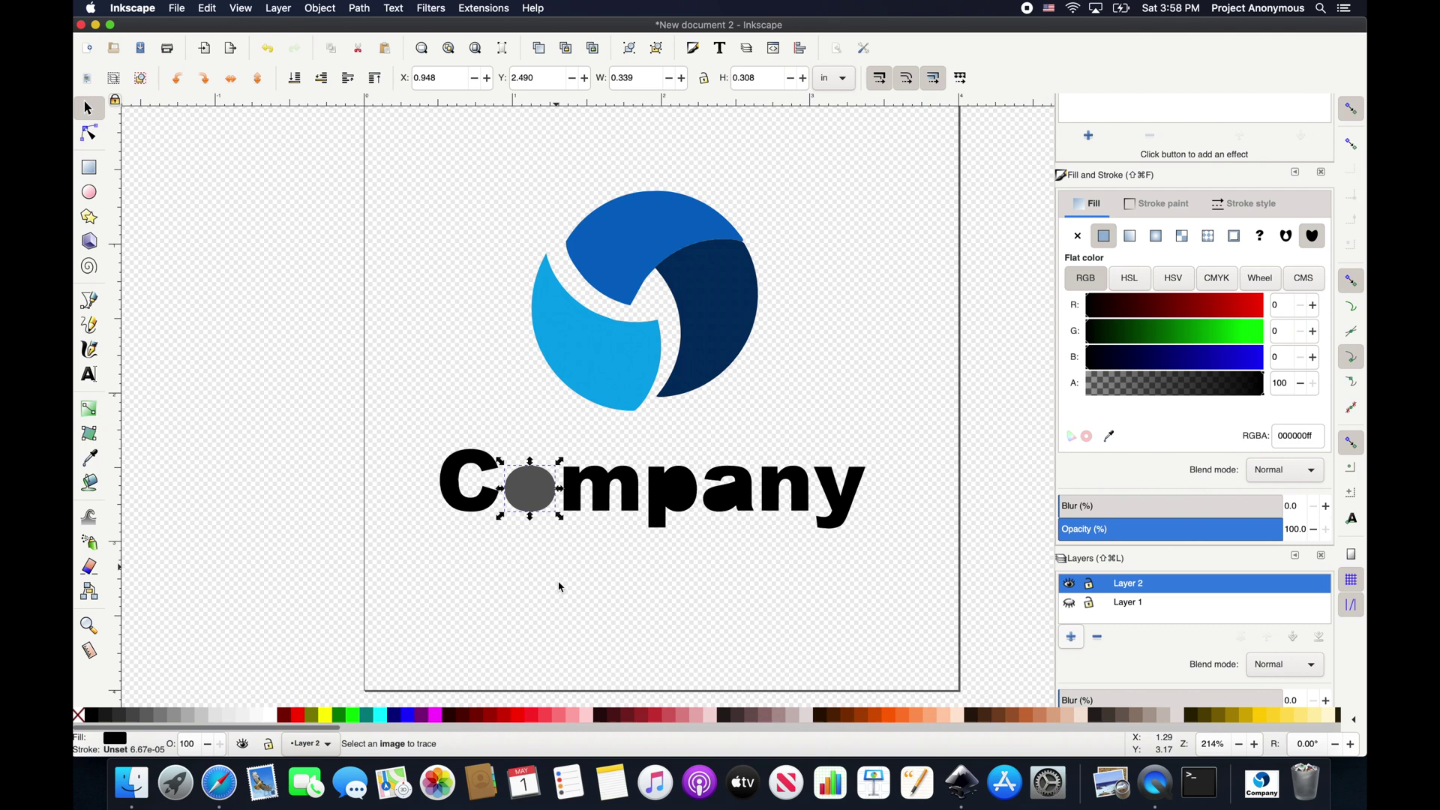
key("Escape")
left_click(534, 496)
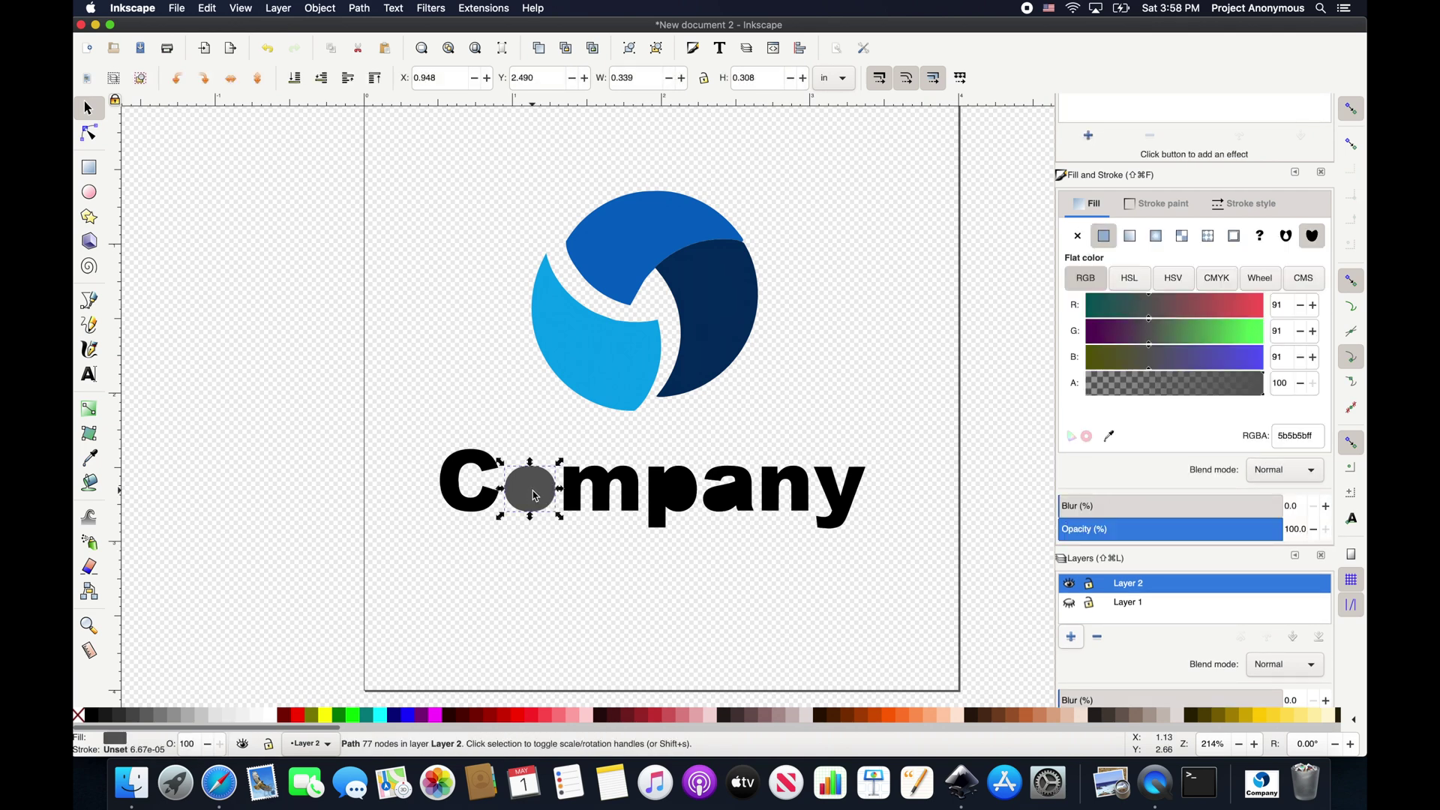
key("Escape")
left_click(534, 498)
key("ctrl+shift+v")
key("Escape")
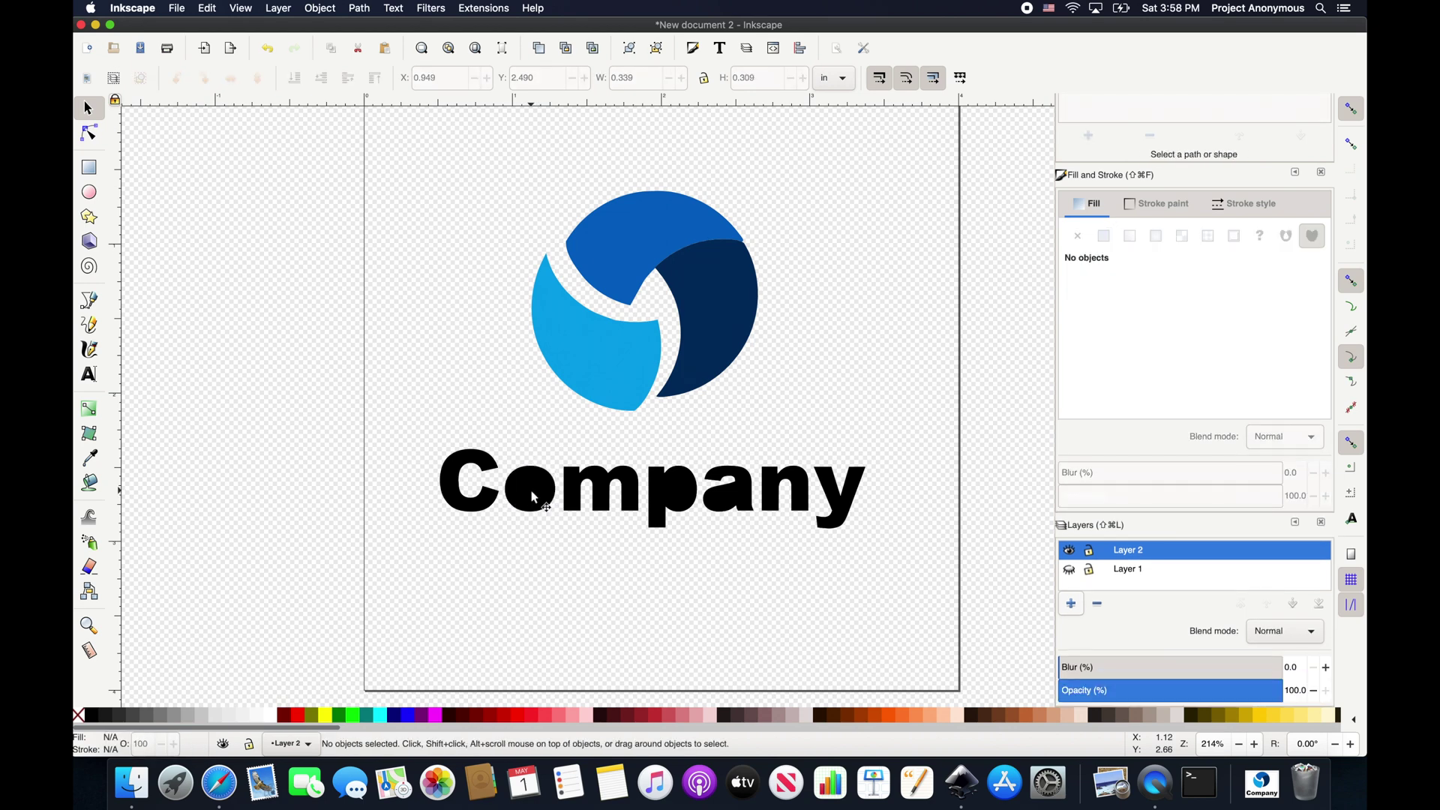
left_click(535, 497)
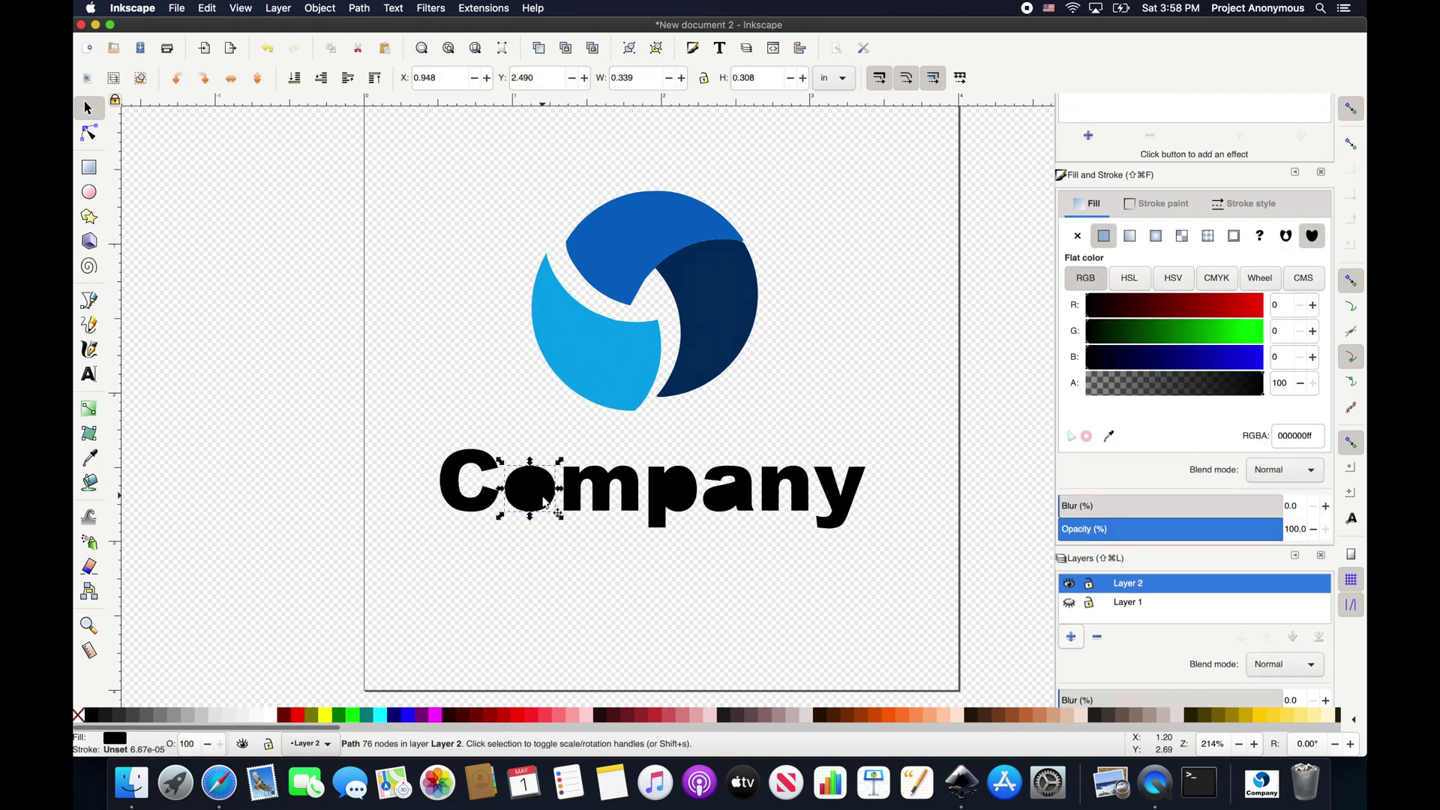
mouse_move(545, 501)
left_mouse_down()
mouse_move(524, 579)
mouse_move(548, 523)
left_mouse_up()
key("ctrl+z")
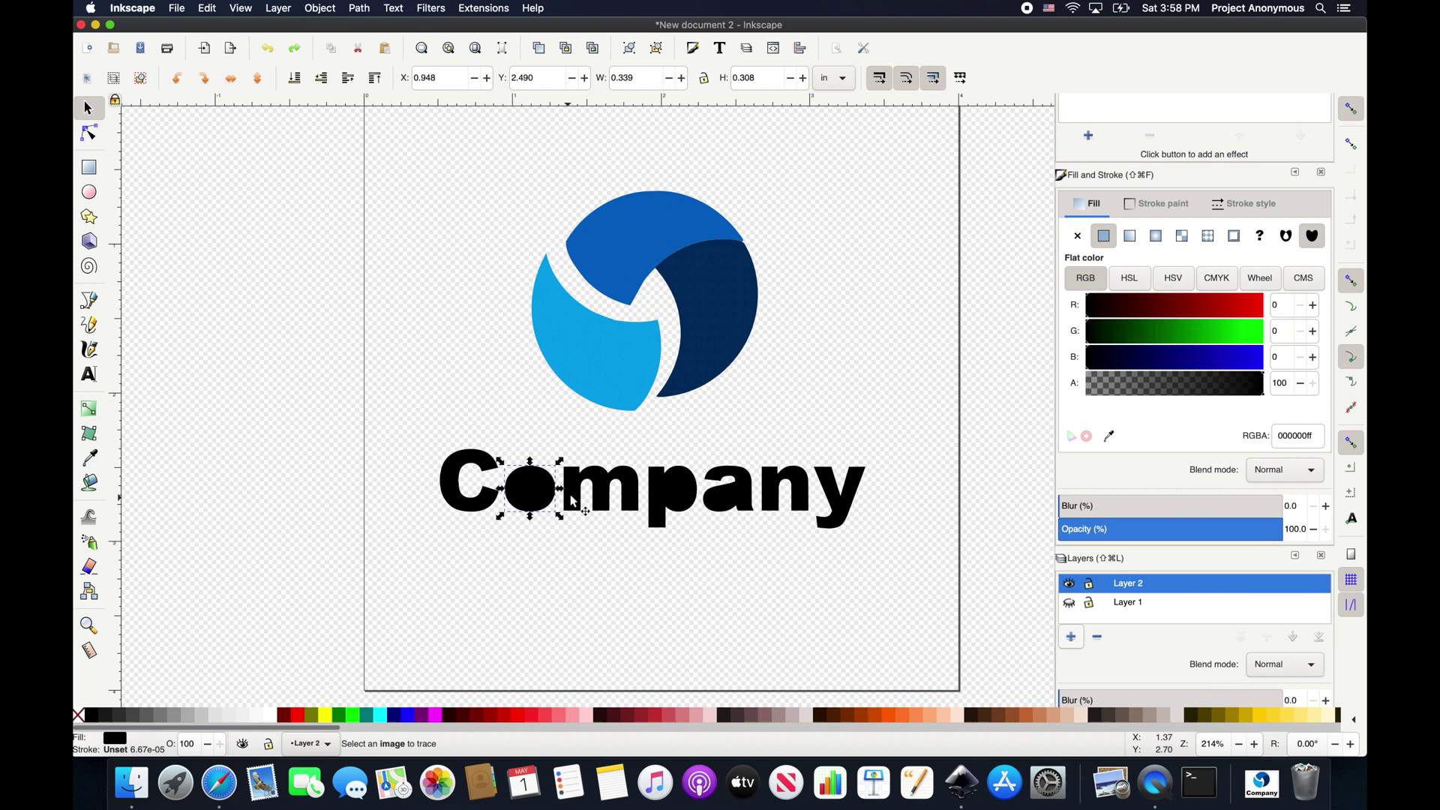
left_click_drag(572, 501, 567, 570)
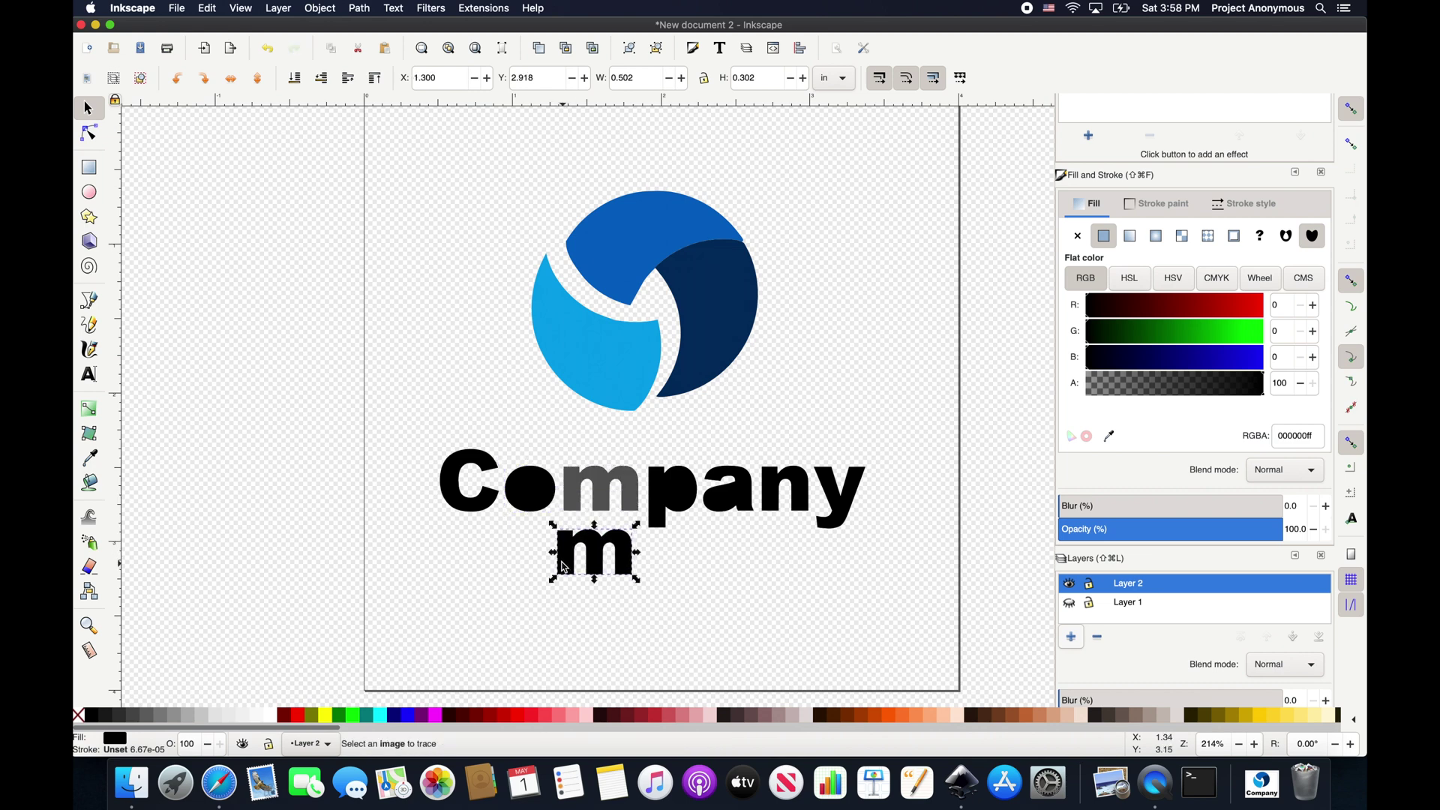
key("super+z")
left_click(573, 529)
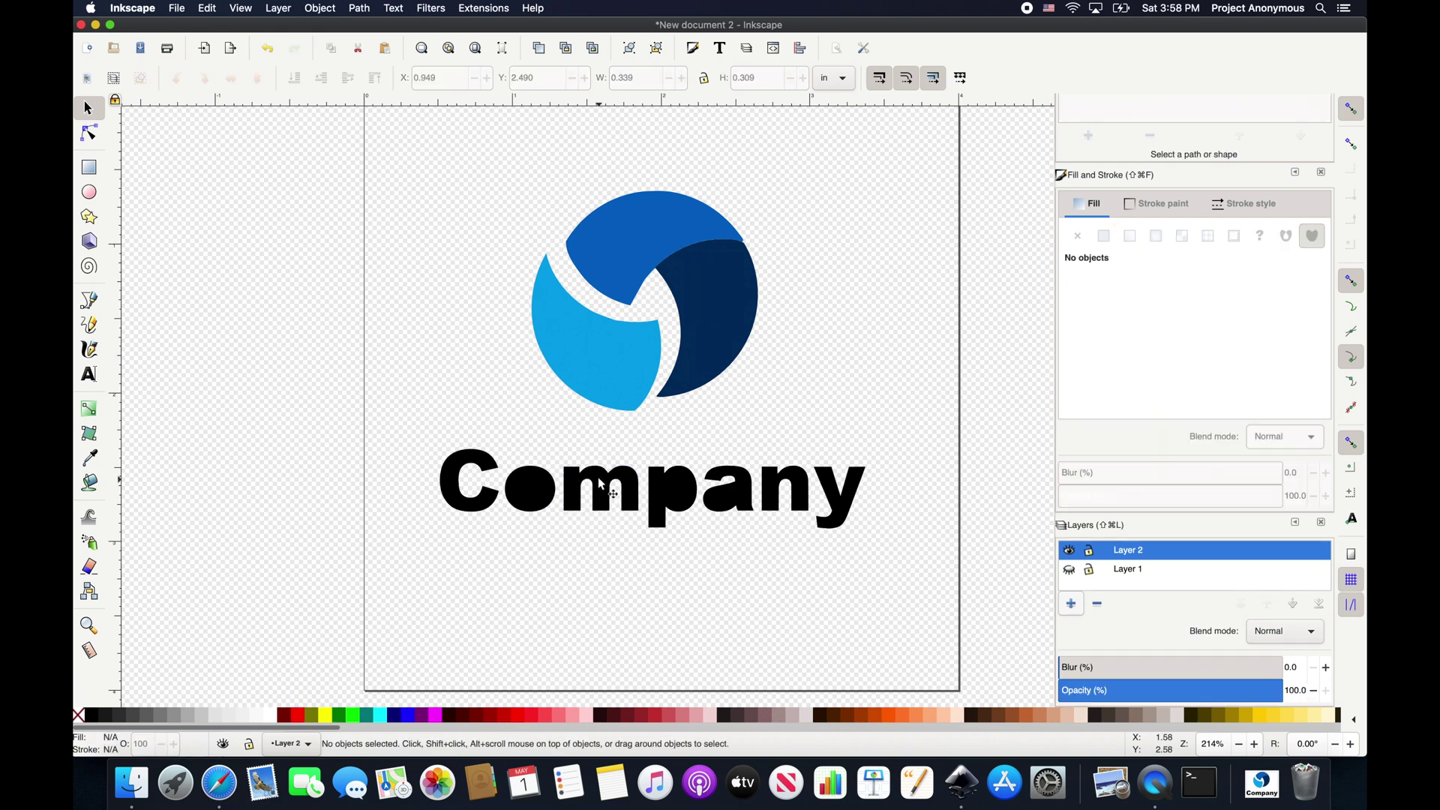
left_click(600, 487)
left_click(296, 79)
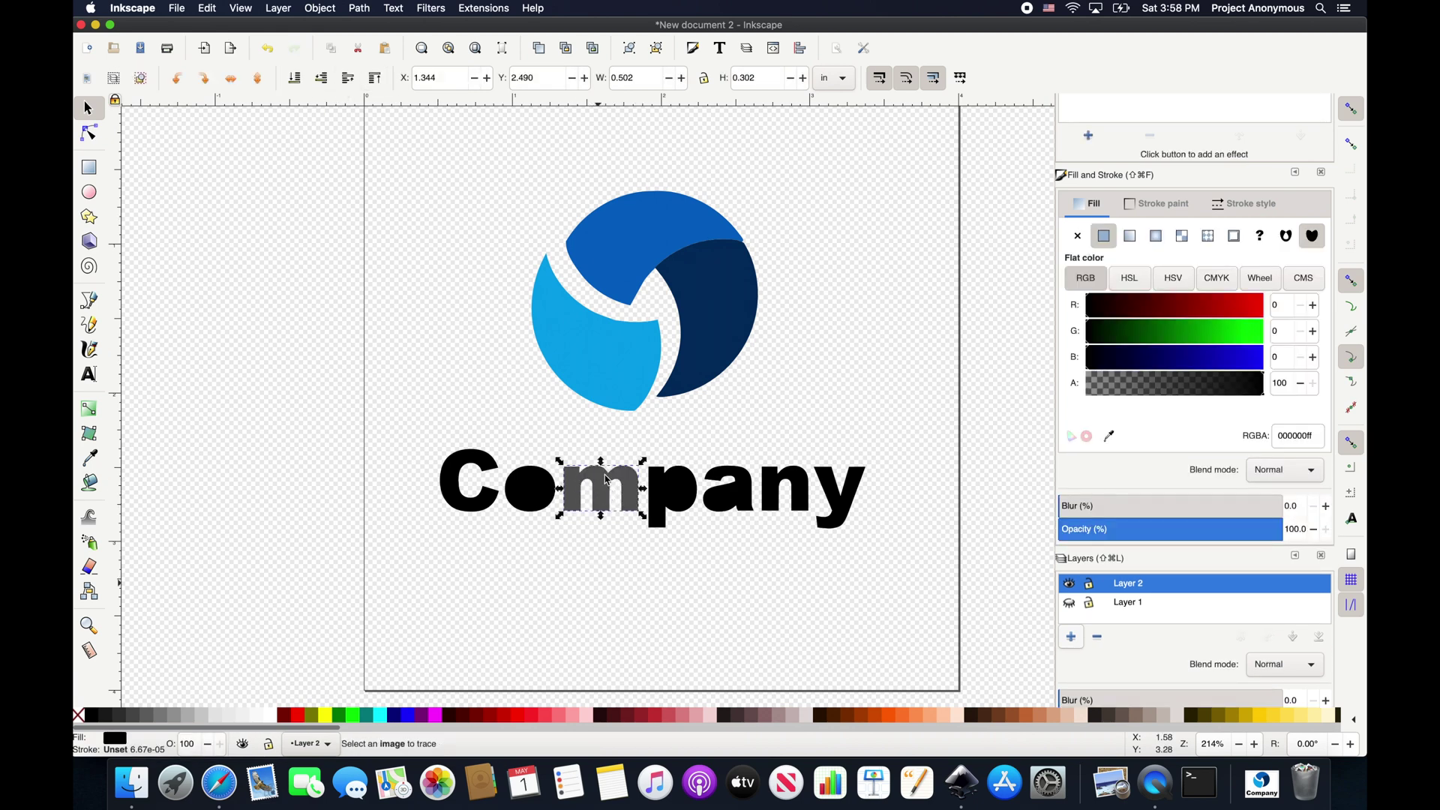
key("Escape")
left_click(623, 495)
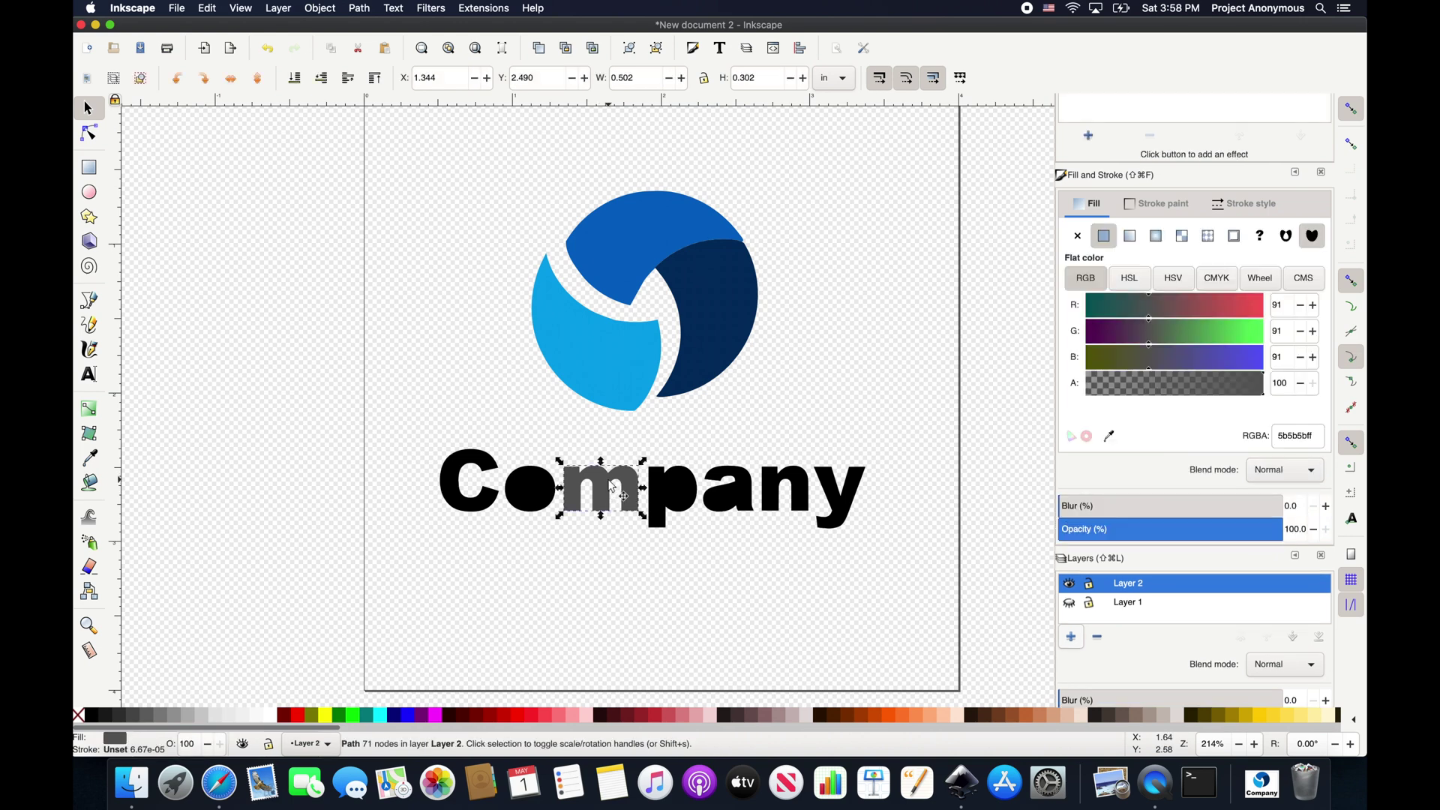
key("Escape")
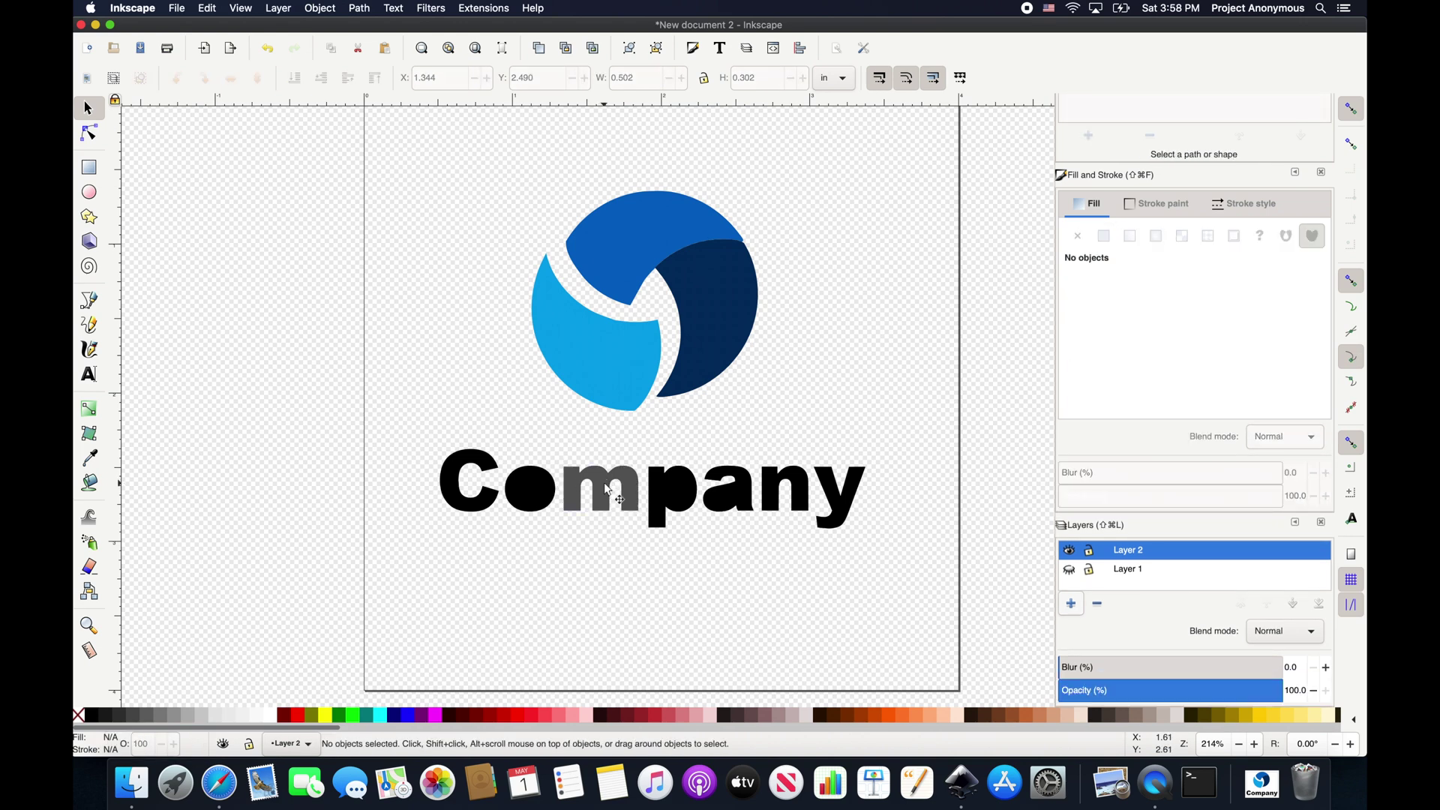
key("super+z")
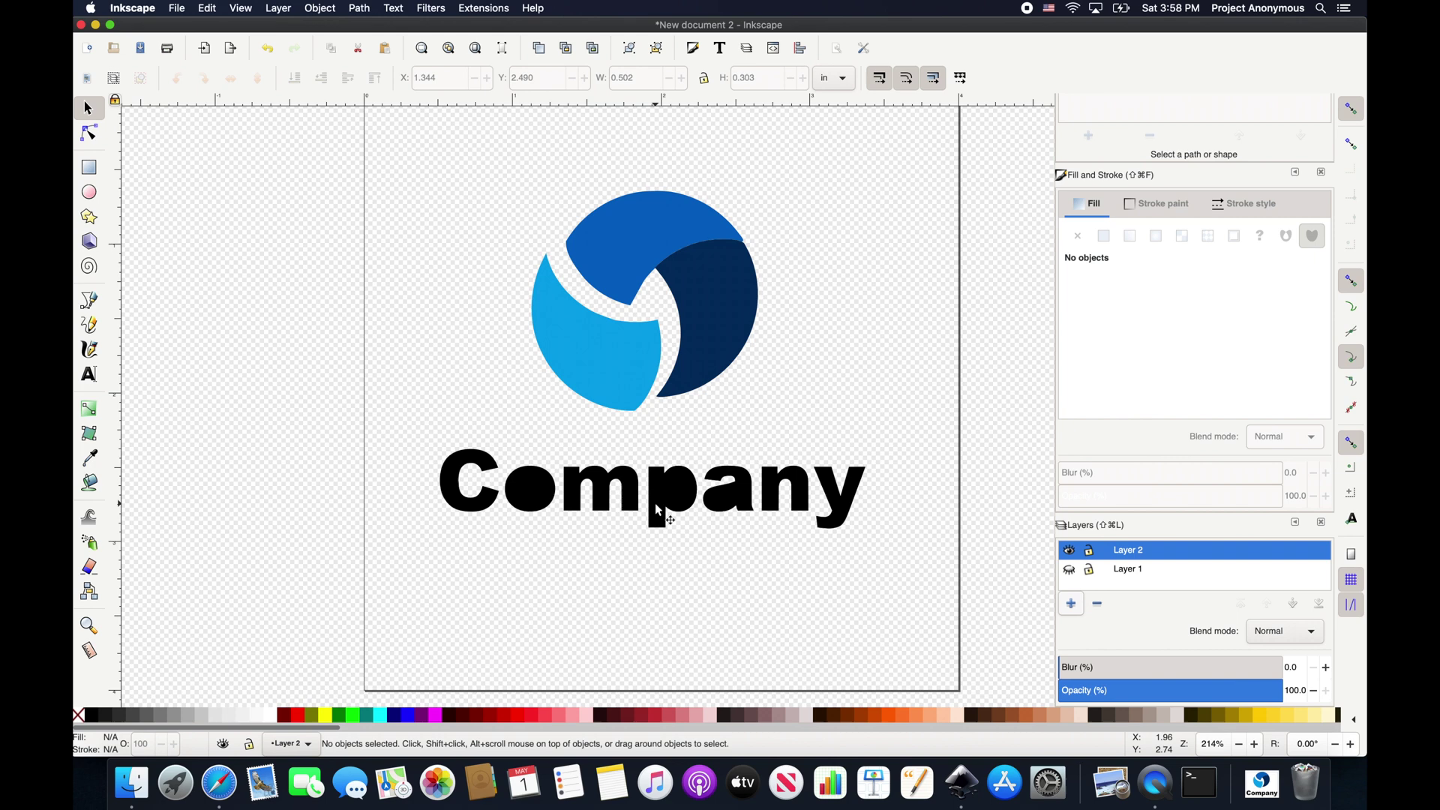
left_click(655, 502)
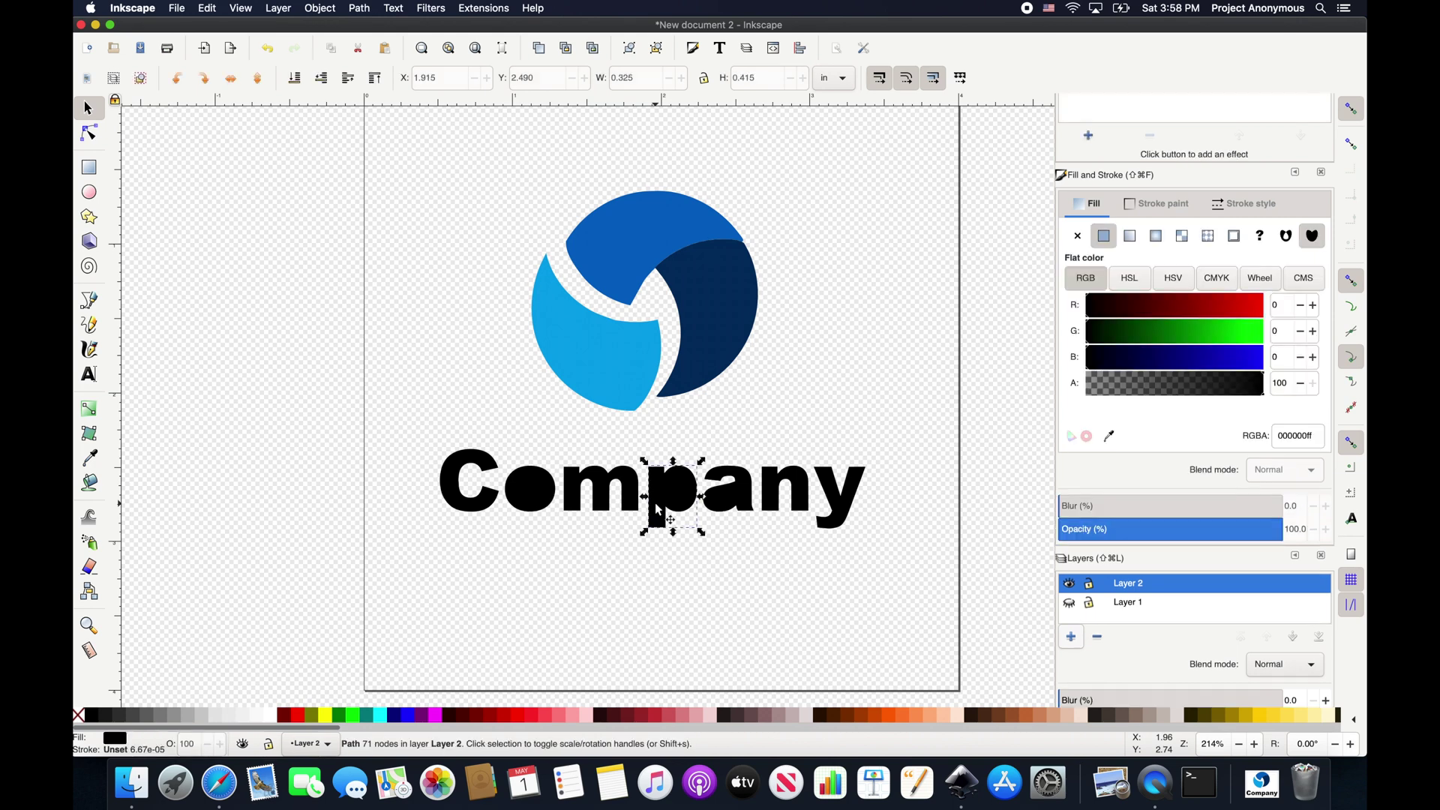
left_click(296, 81)
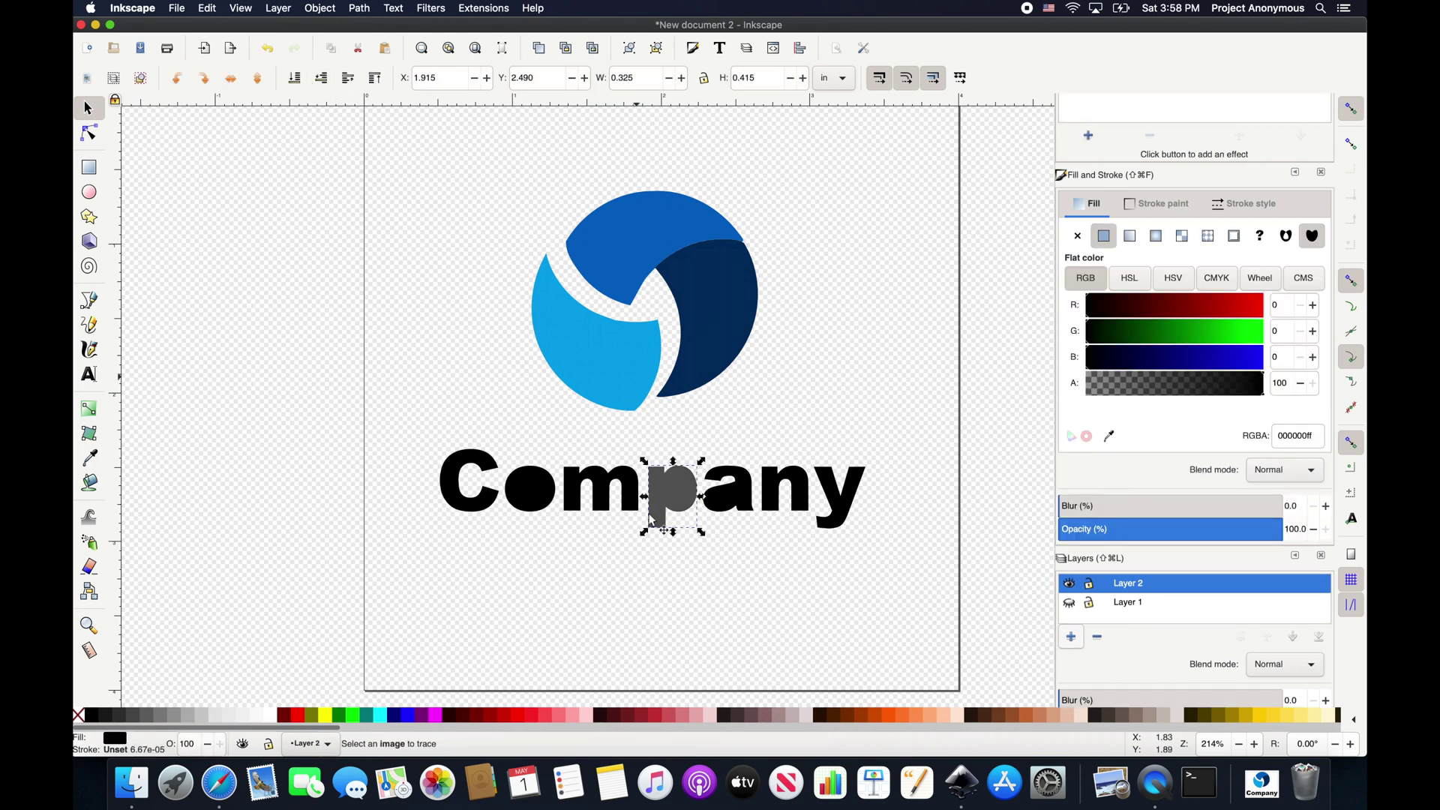
key("Escape")
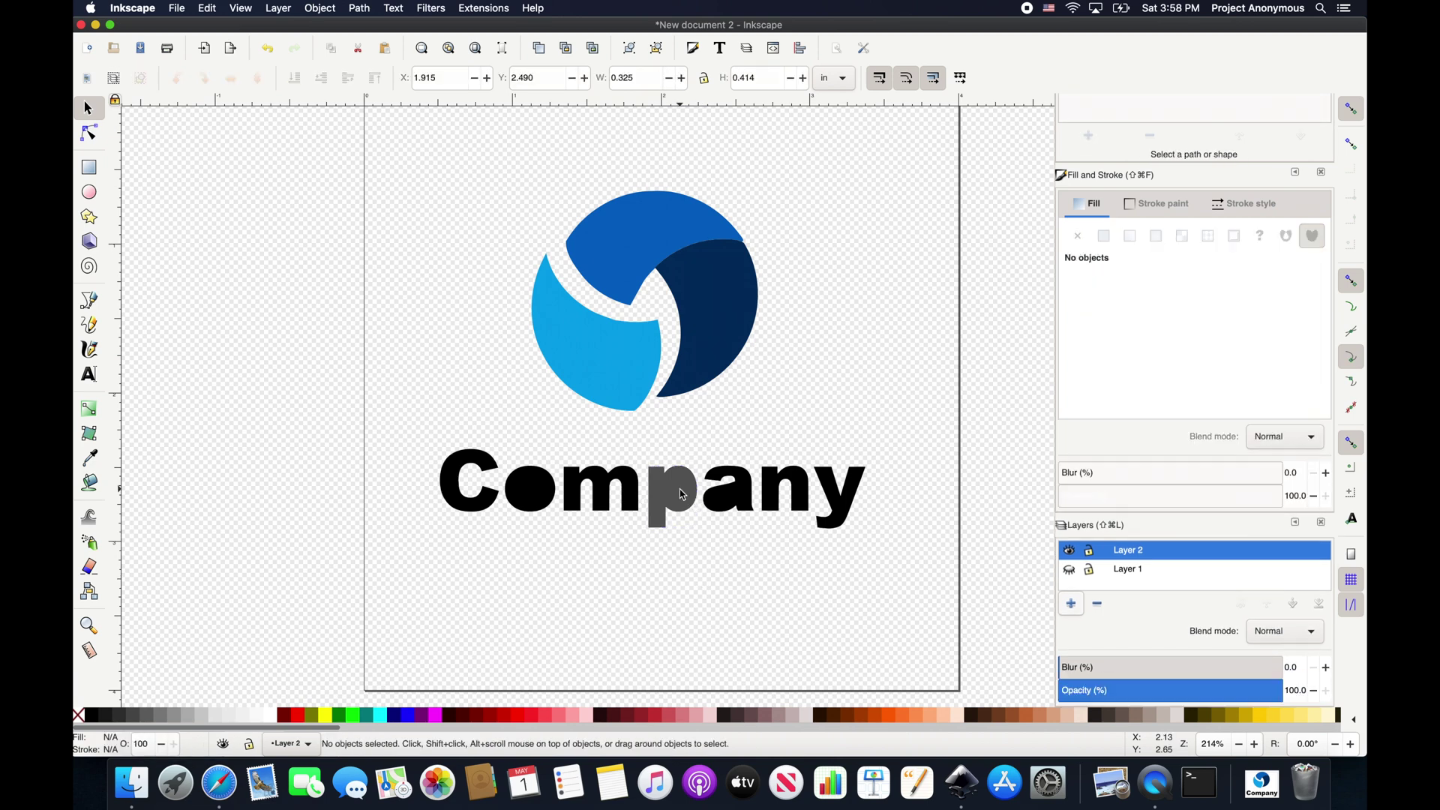
mouse_move(747, 501)
left_mouse_down()
mouse_move(726, 555)
mouse_move(742, 501)
left_mouse_up()
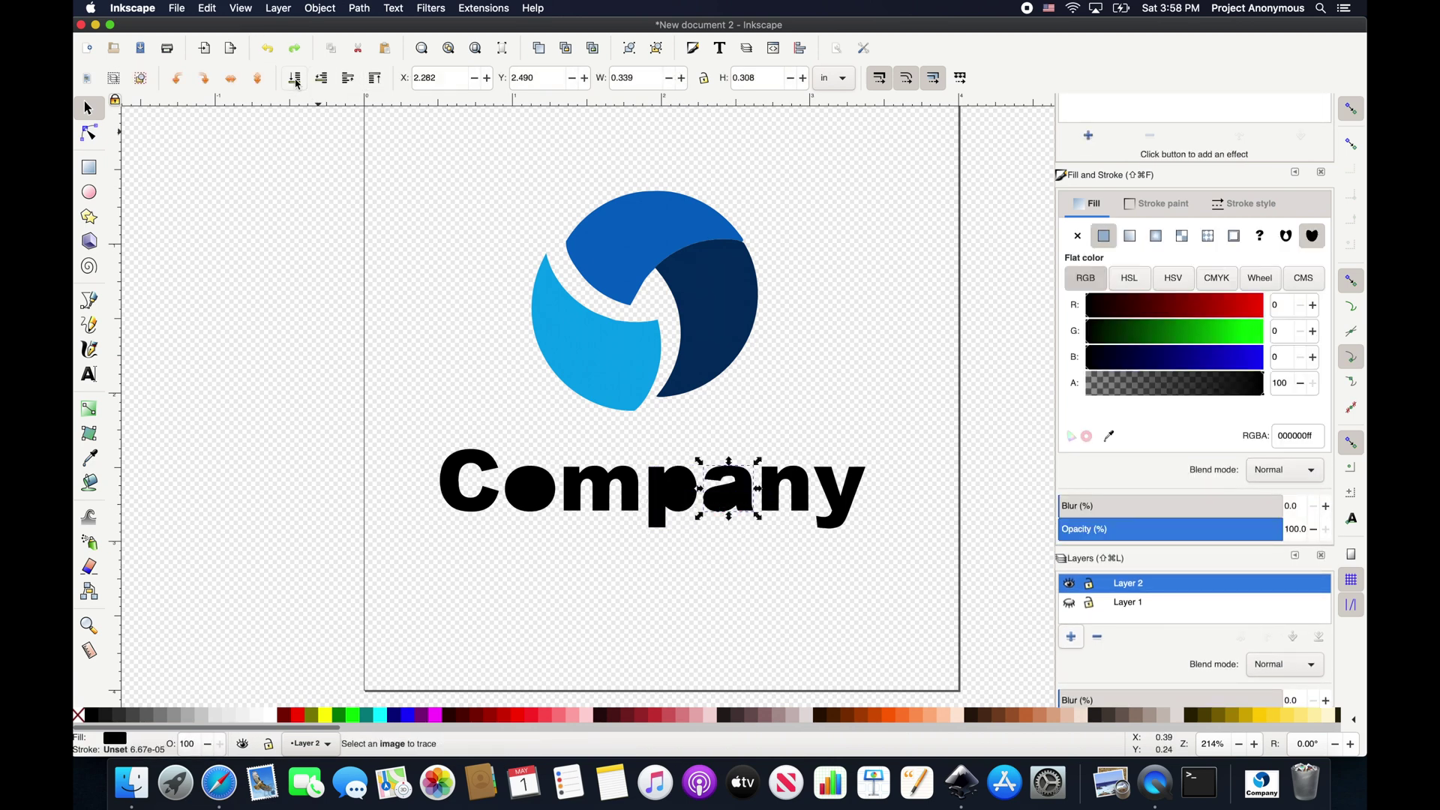
left_click(295, 81)
key("Escape")
left_click(743, 501)
key("Escape")
left_click(789, 496)
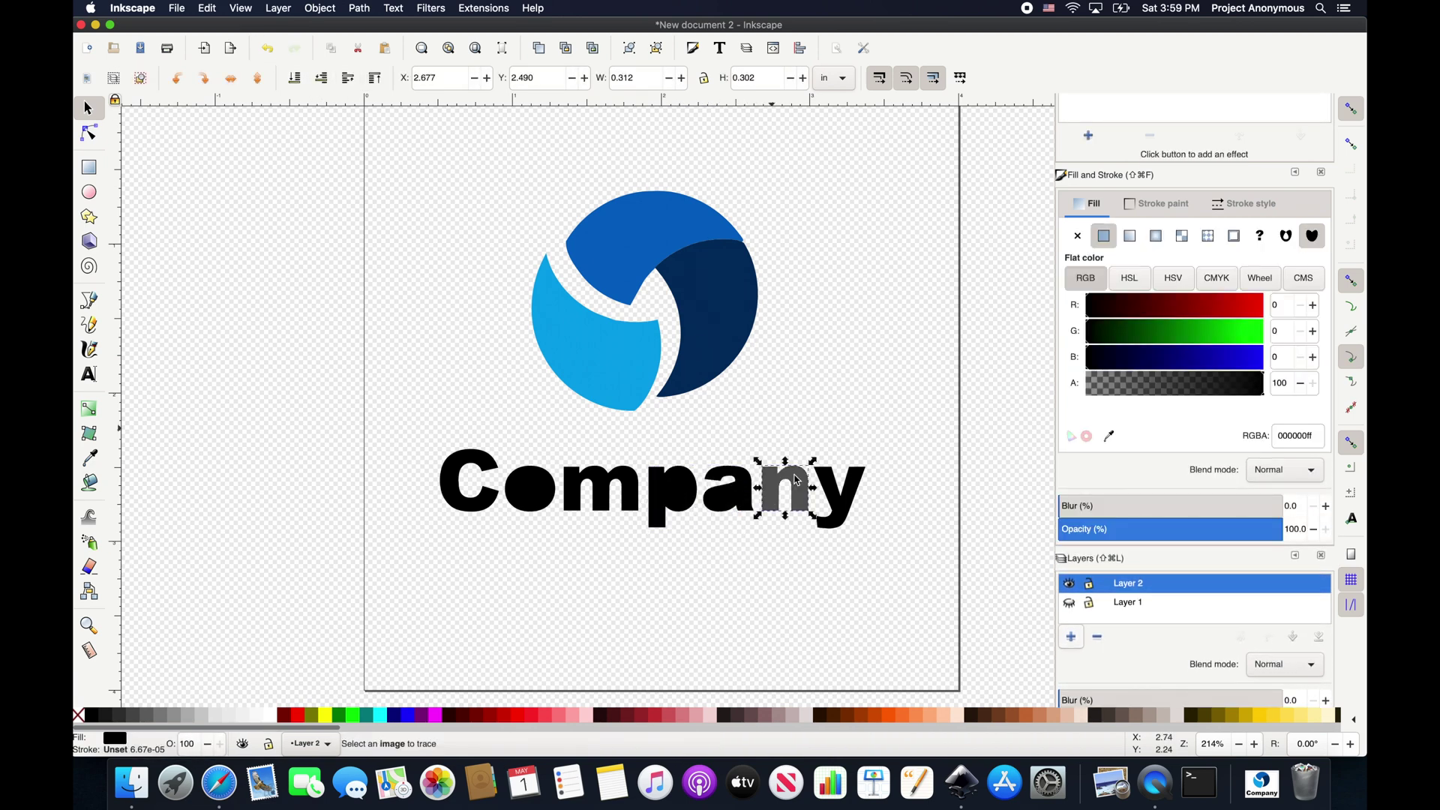
key("Escape")
left_click(800, 504)
left_click(555, 148)
key("Tab")
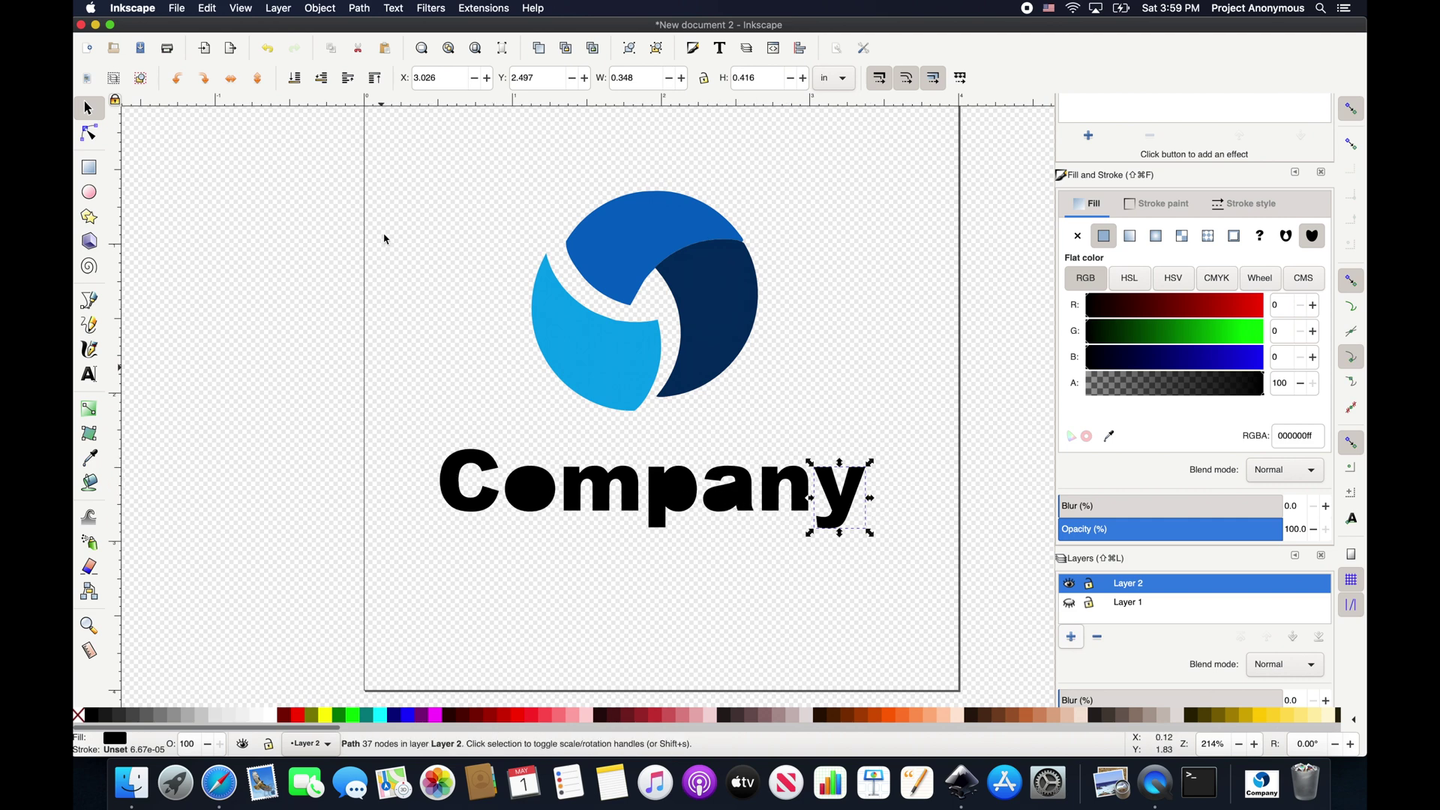
left_click_drag(387, 400, 932, 591)
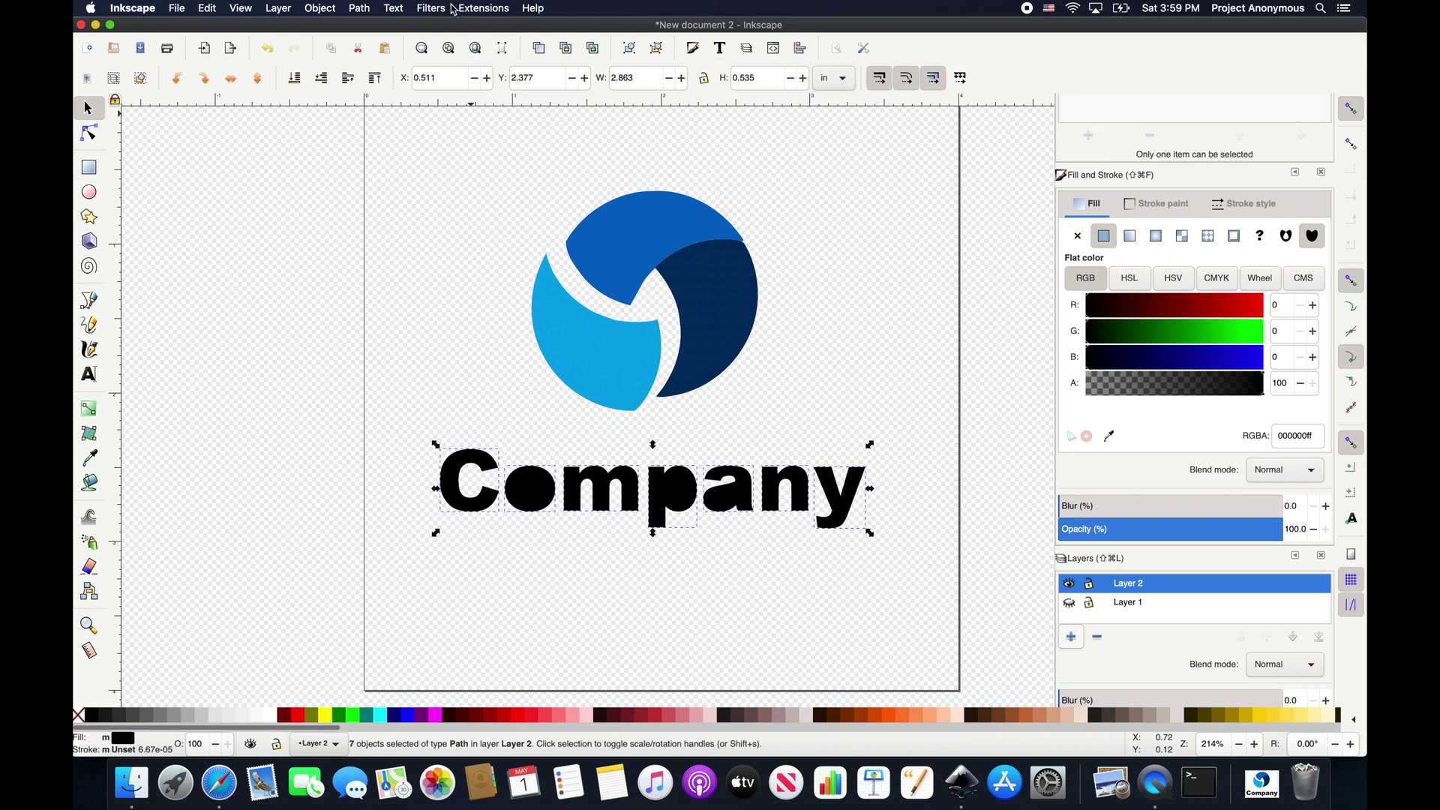
left_click(474, 9)
mouse_move(534, 165)
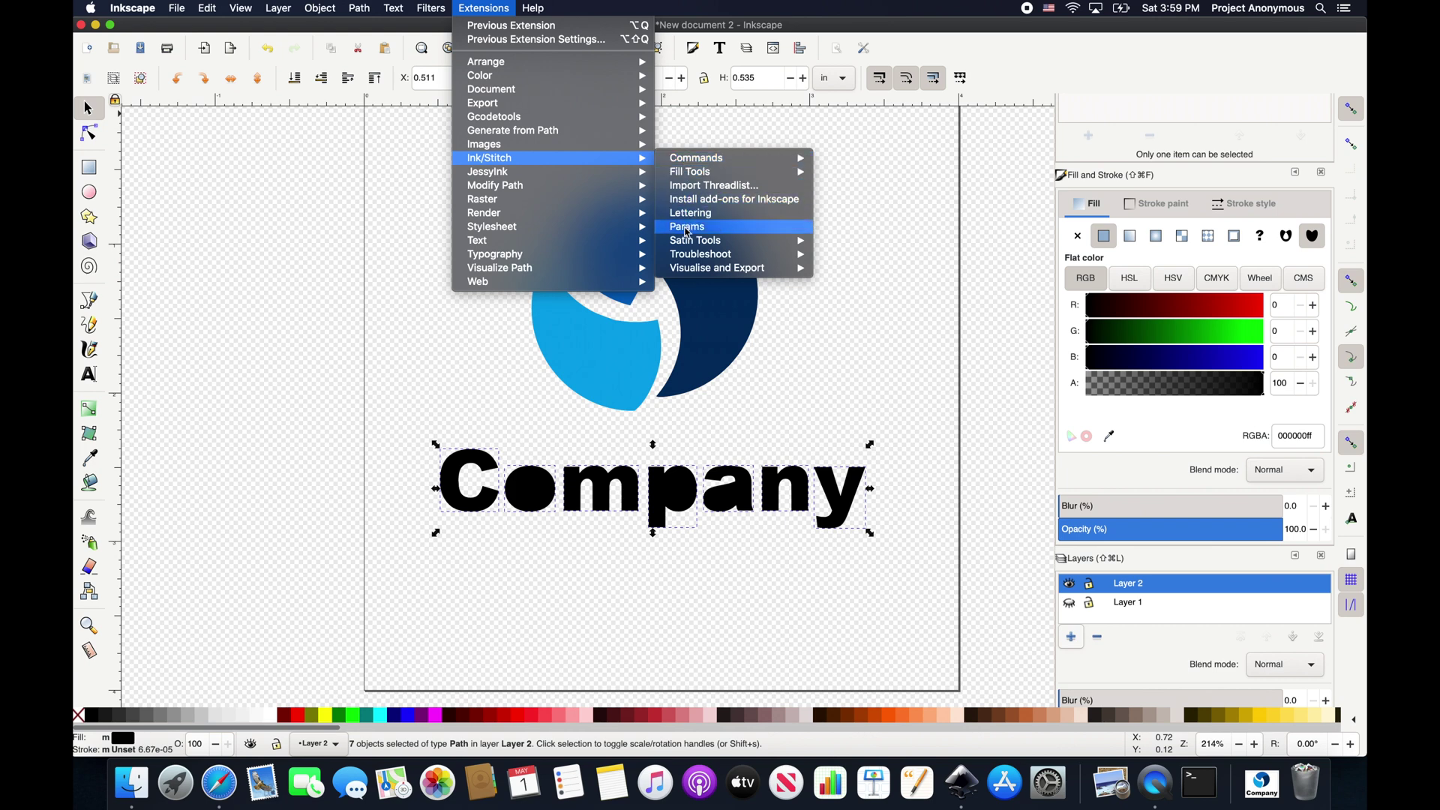
left_click(687, 227)
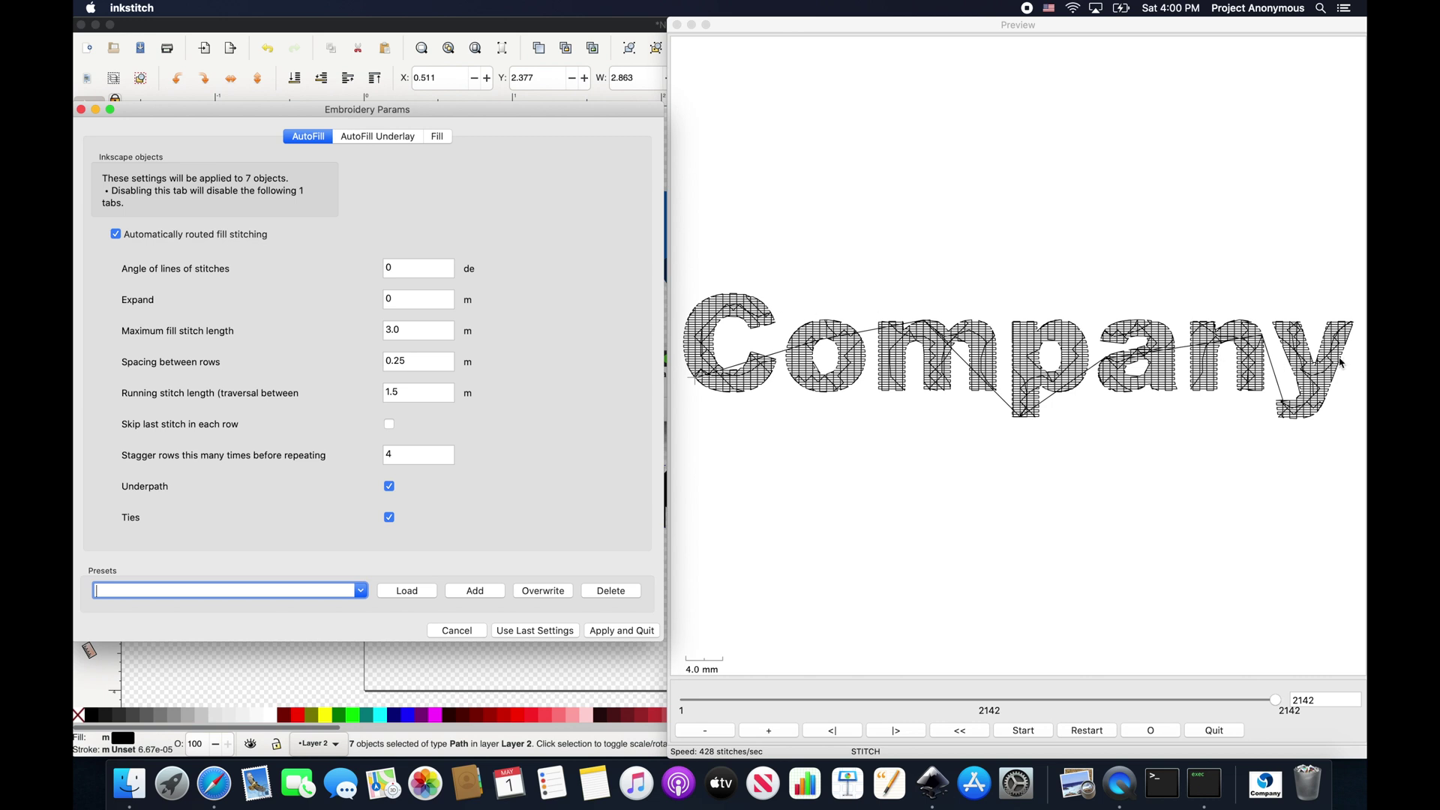
left_click(453, 630)
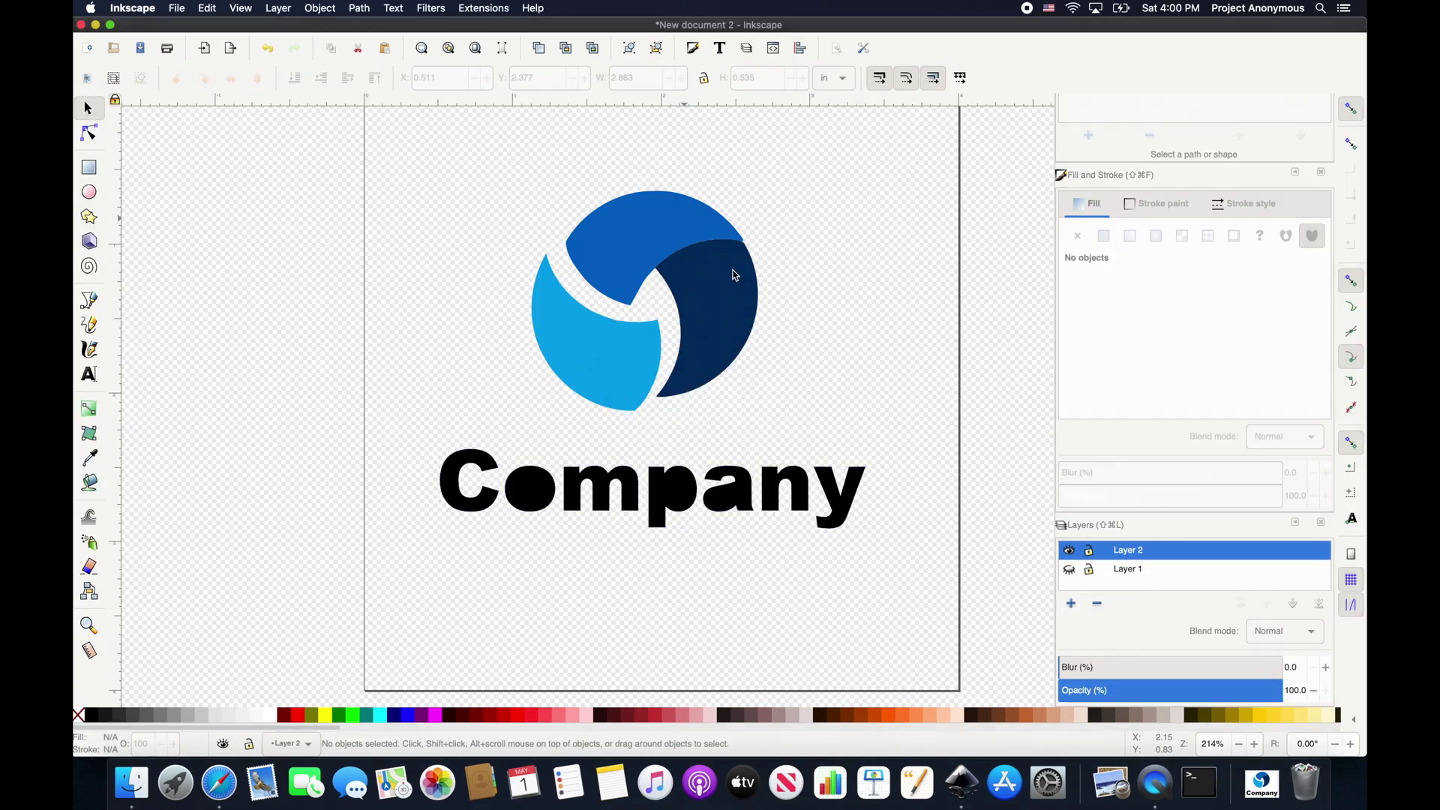
key("super+a")
left_click_drag(728, 269, 860, 284)
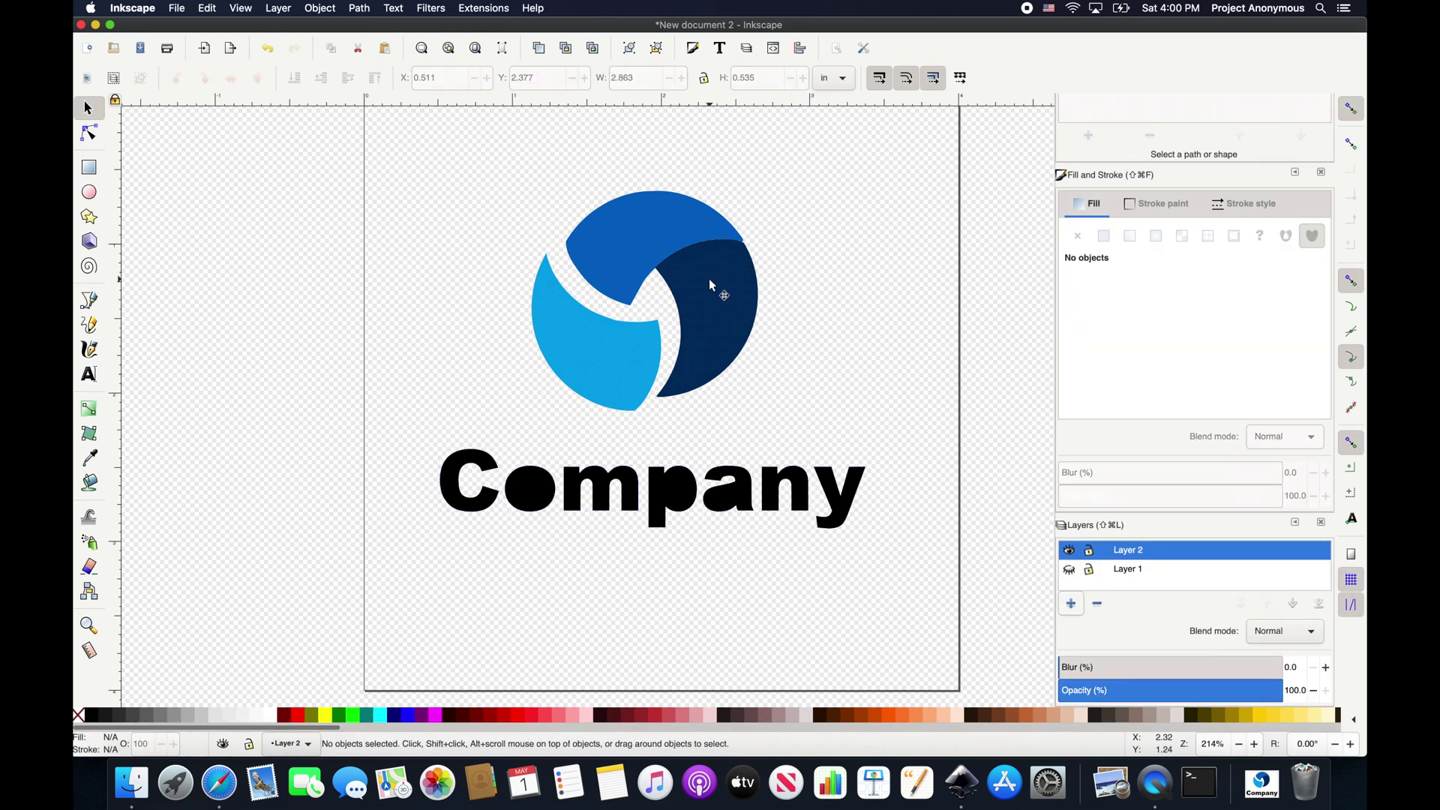
left_click(708, 277)
left_click_drag(712, 285, 900, 359)
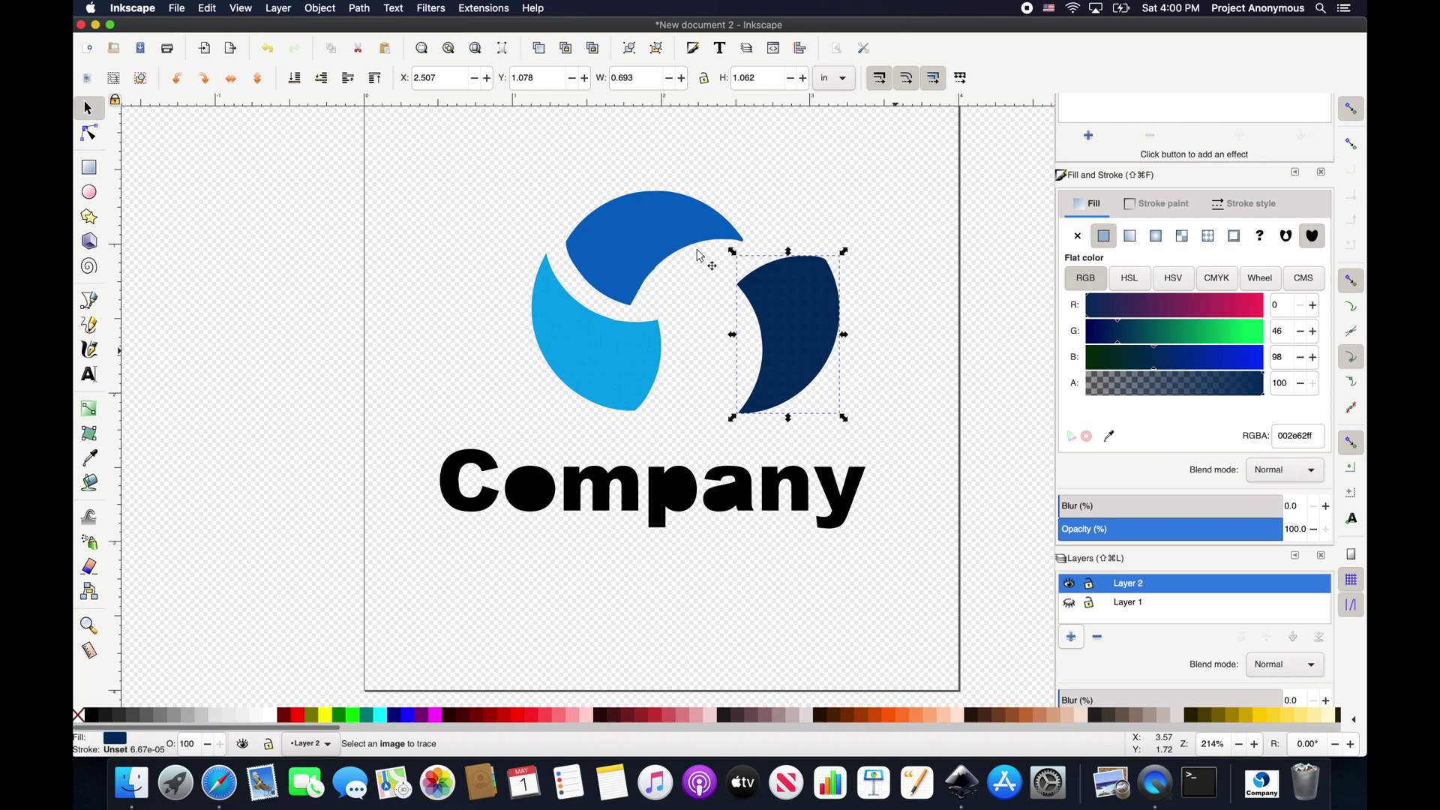
left_click_drag(651, 230, 669, 184)
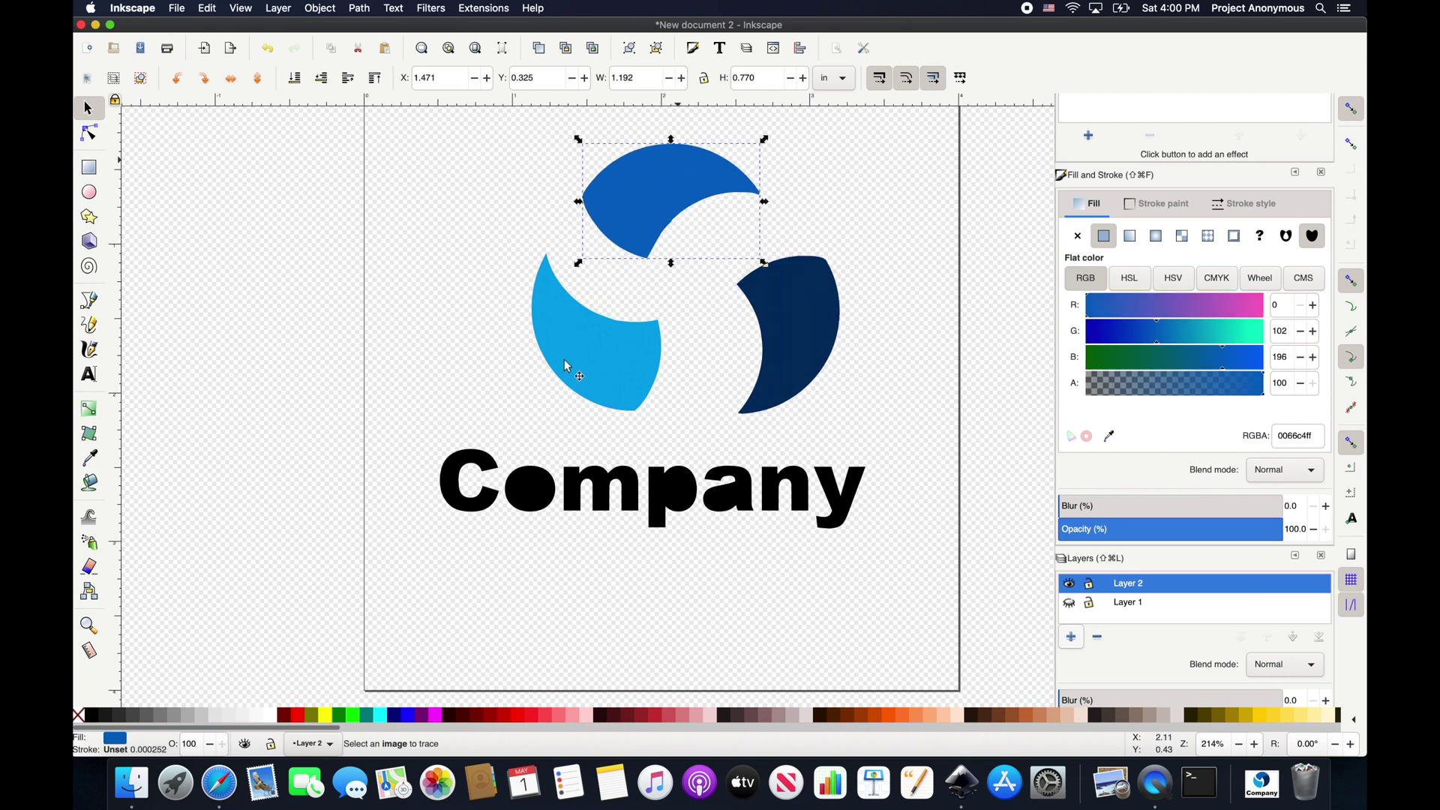
left_click_drag(572, 362, 509, 363)
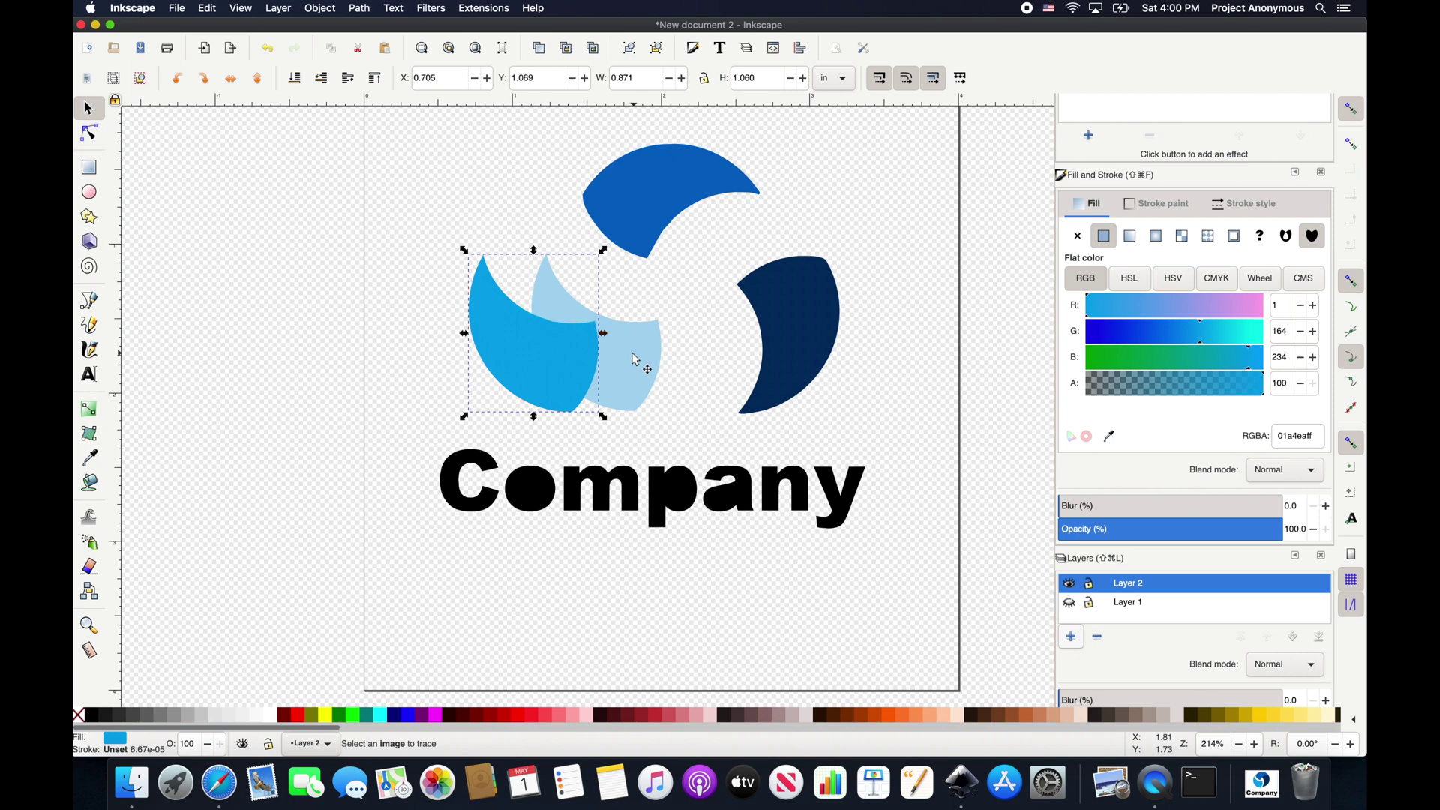
key("super+z")
key("super+z")
key("super+z")
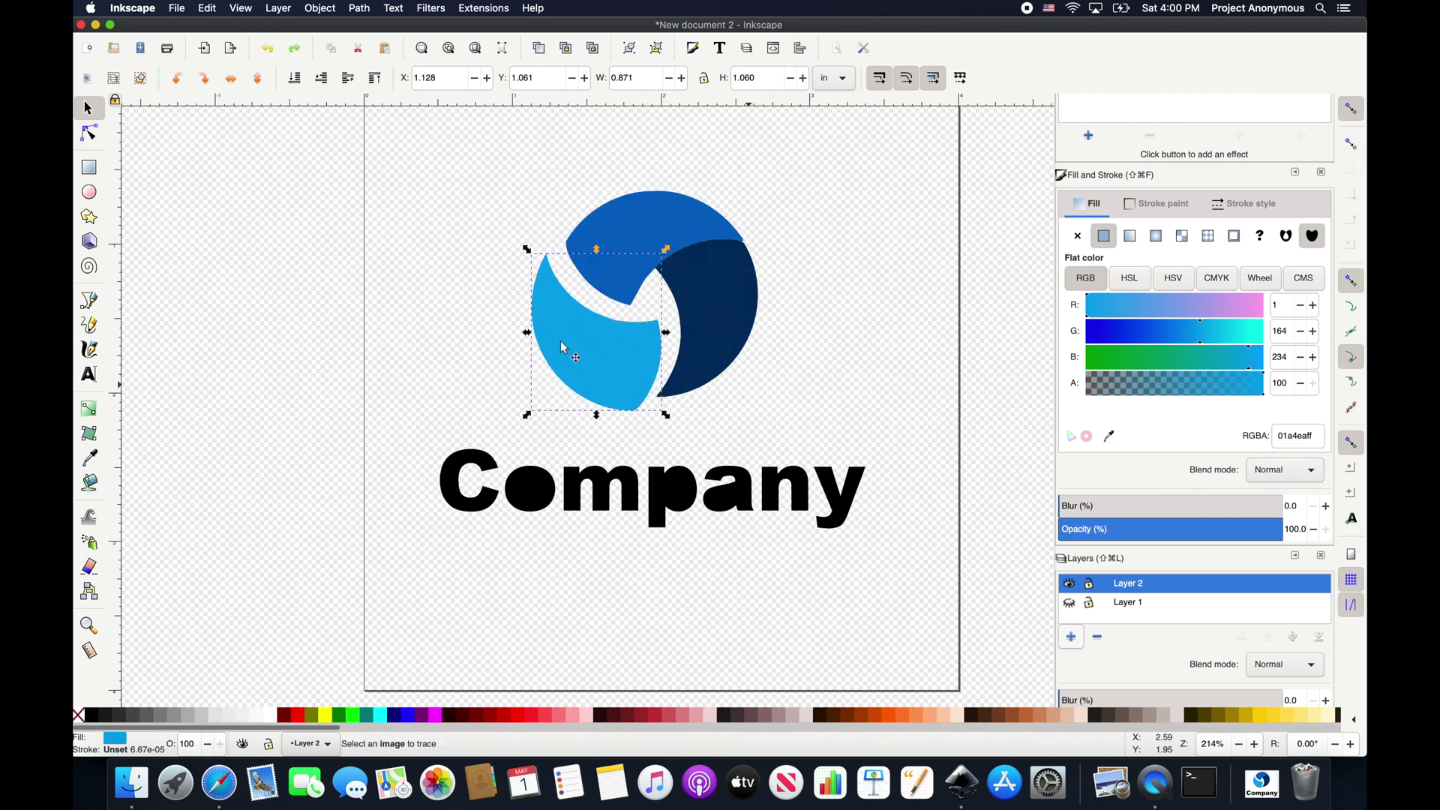
left_click(296, 81)
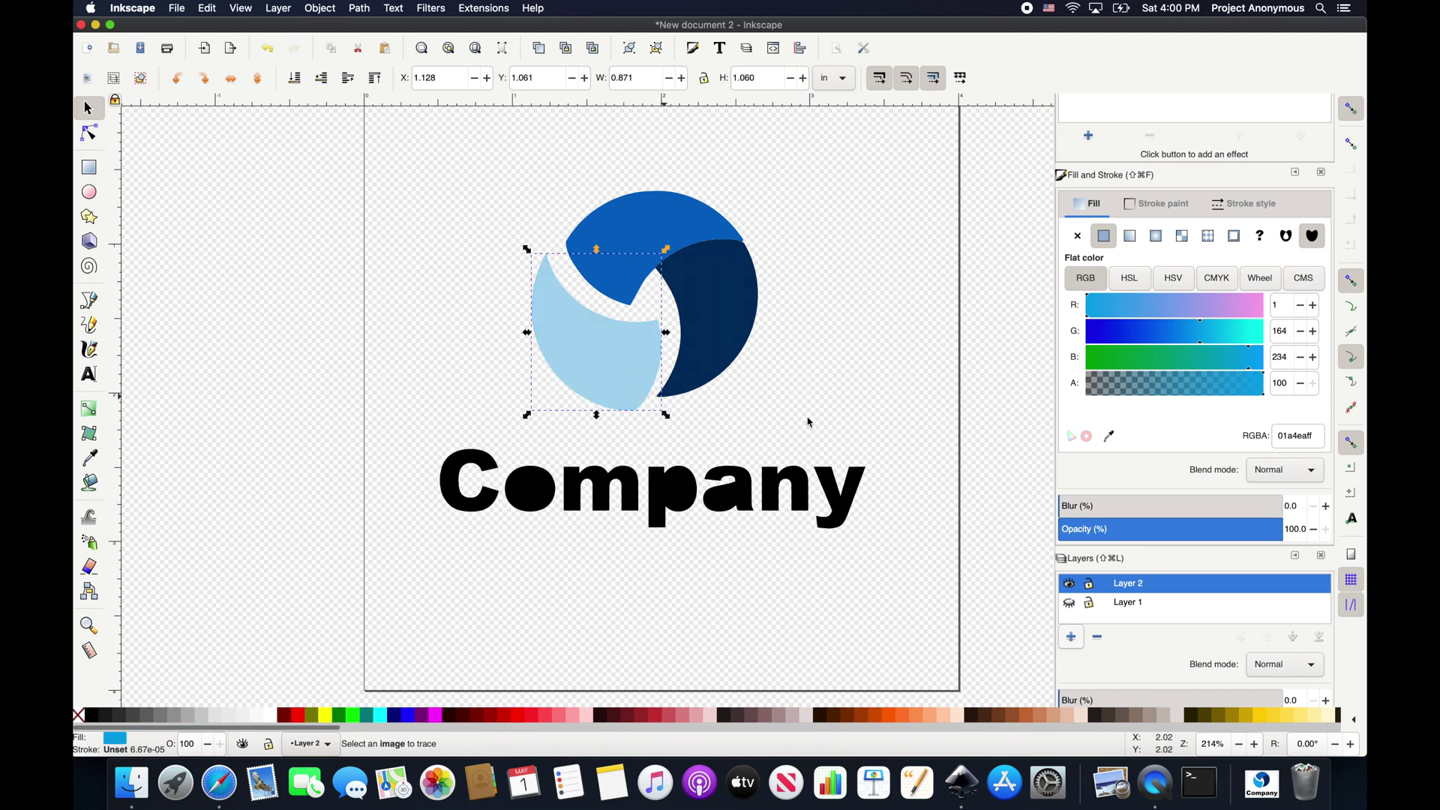
key("Escape")
left_click(609, 372)
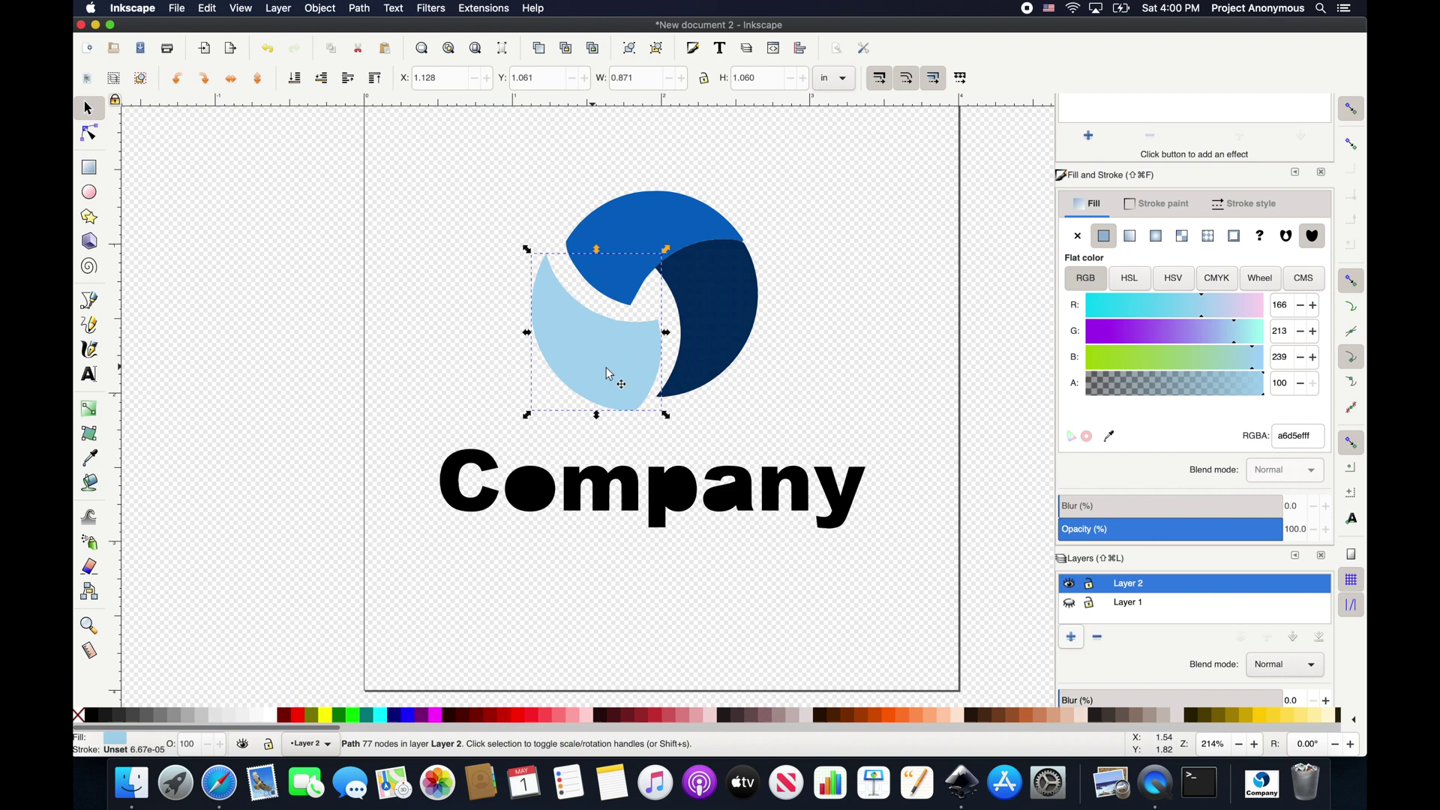
key("Escape")
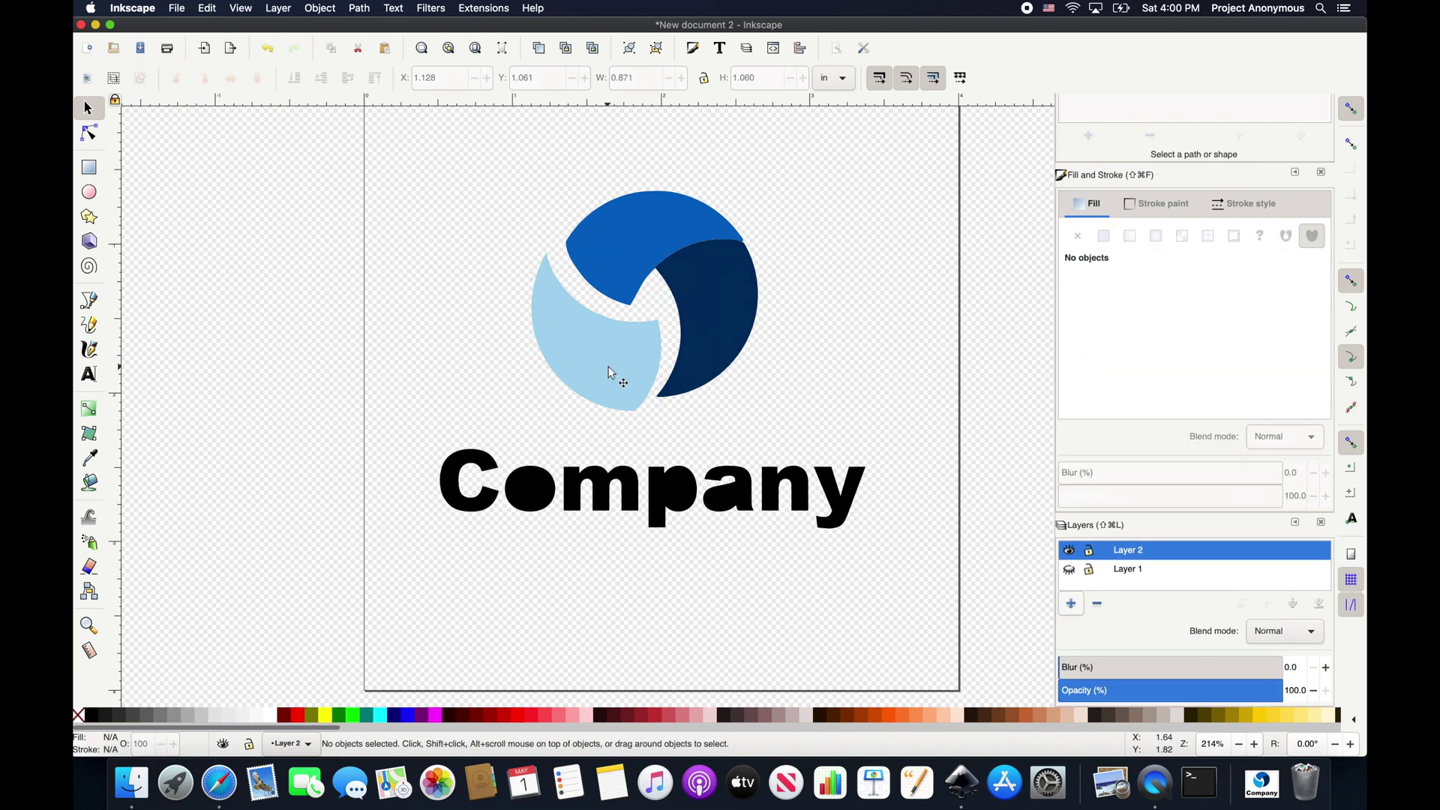
left_click(609, 372)
key("Home")
key("Escape")
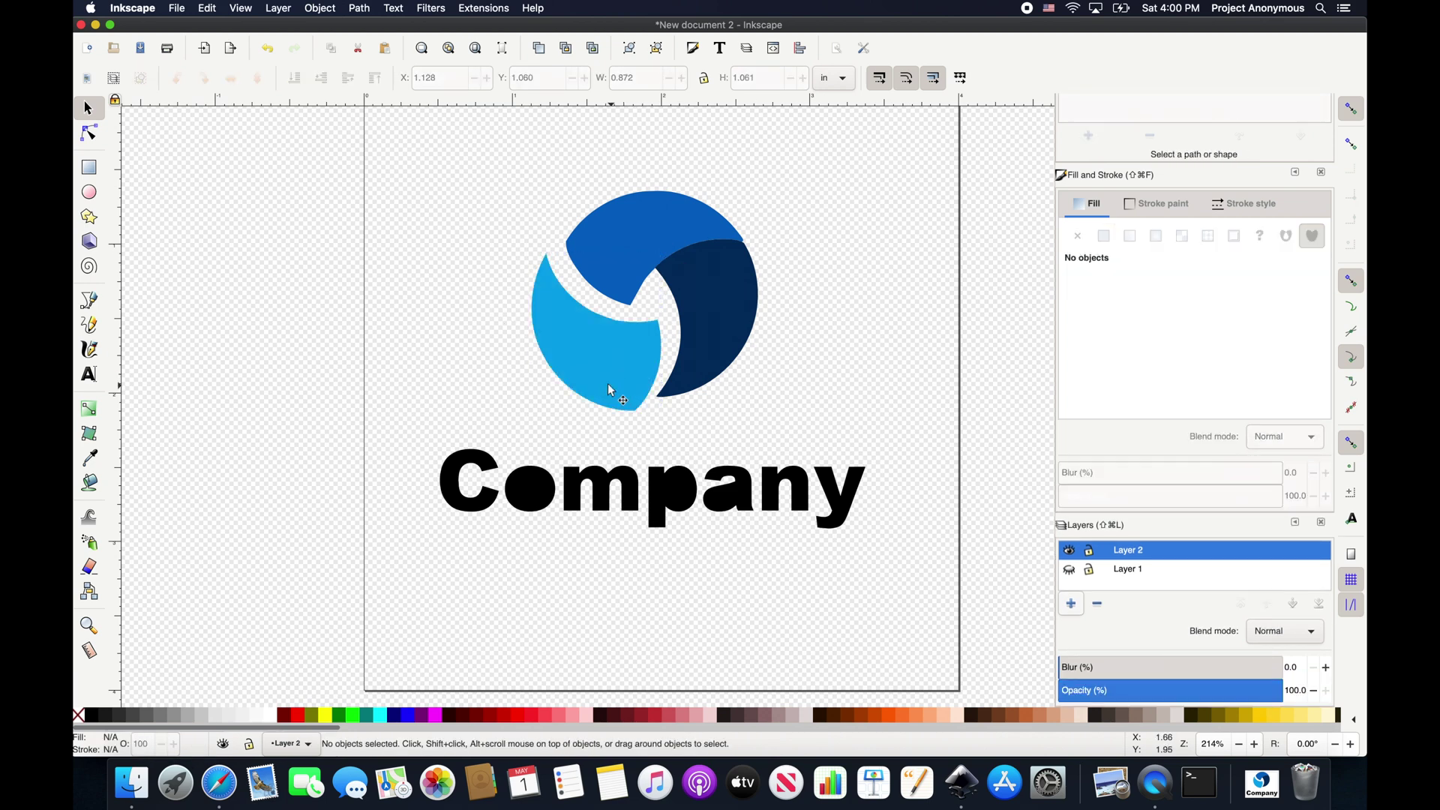
left_click_drag(475, 164, 753, 373)
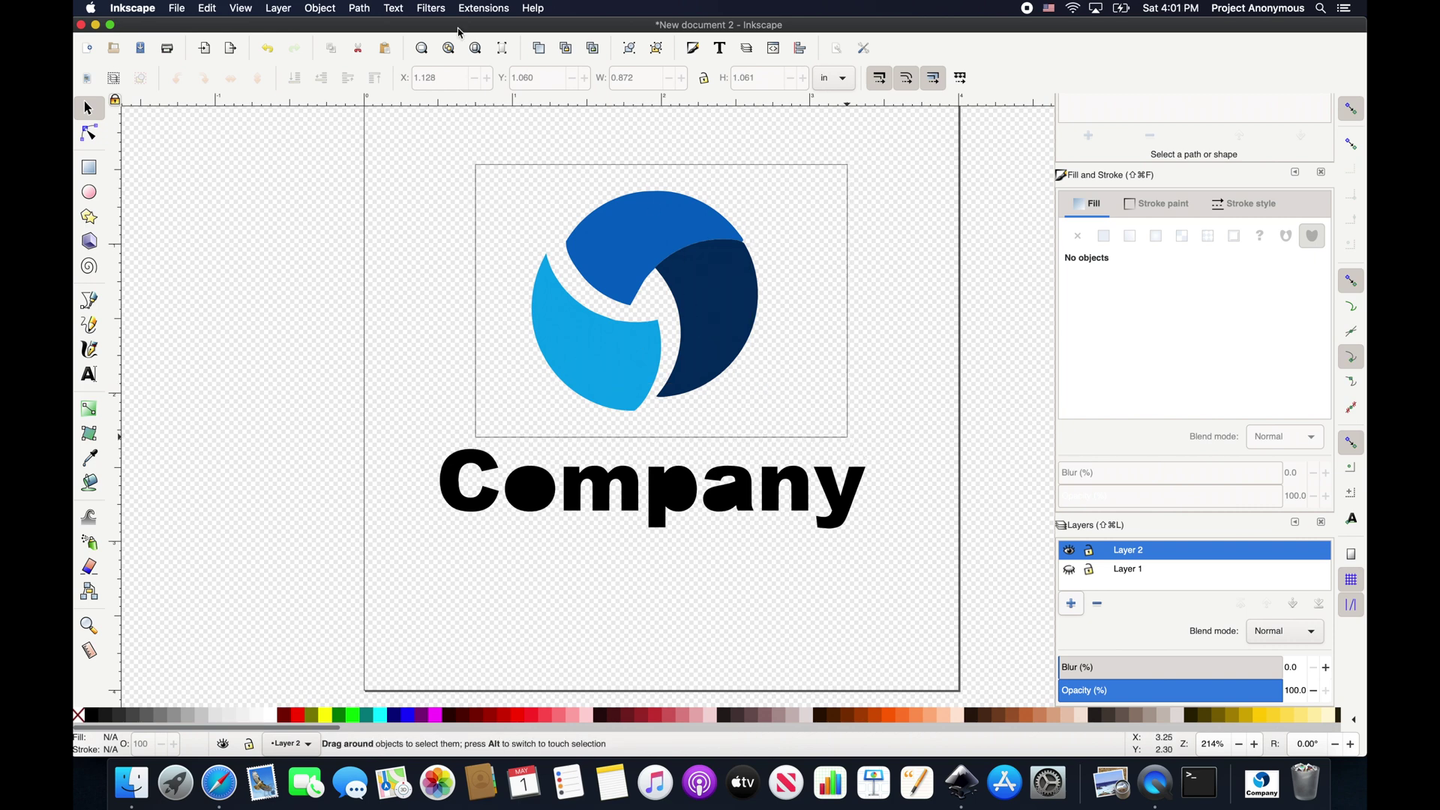
left_click_drag(461, 32, 469, 17)
left_click(483, 8)
mouse_move(518, 170)
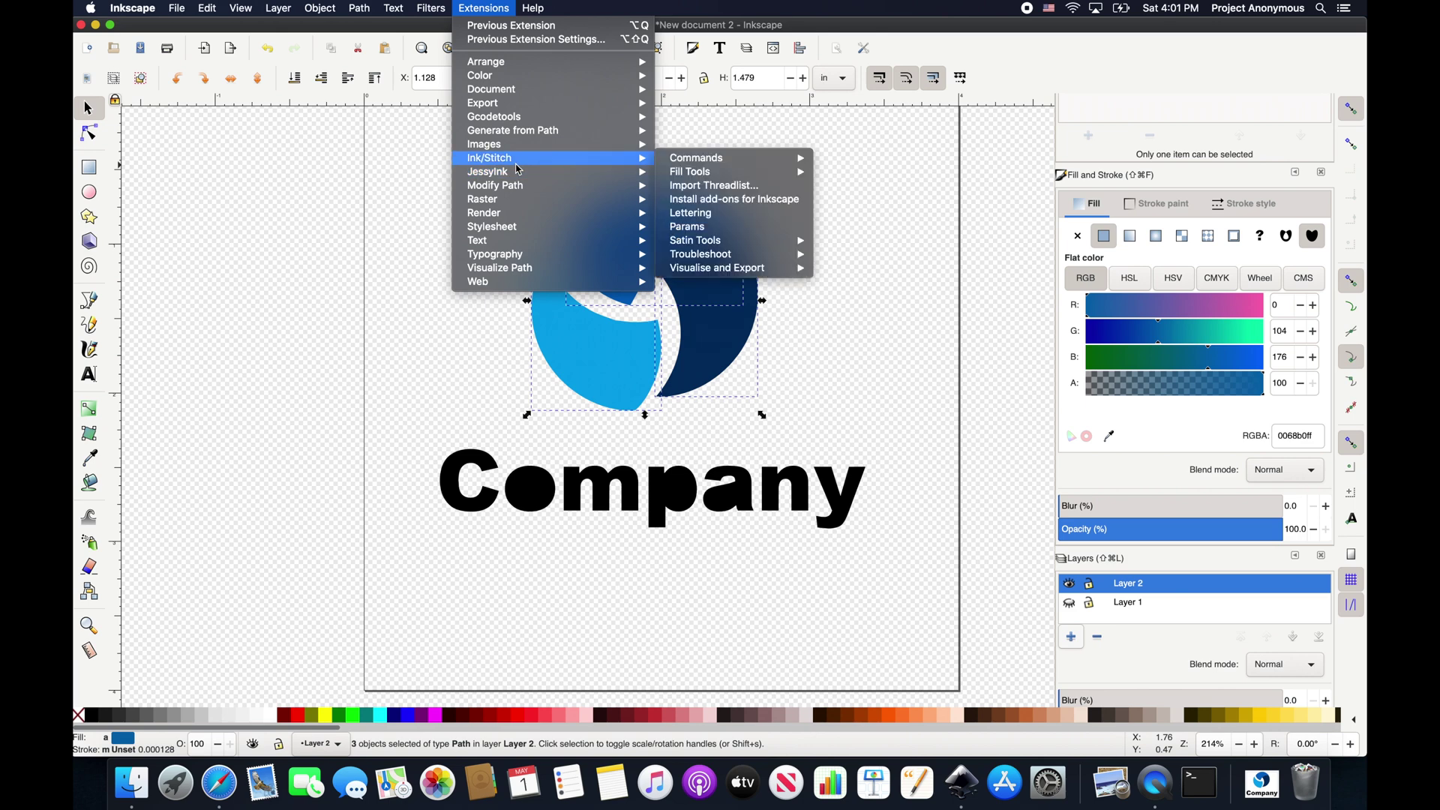
left_click(705, 226)
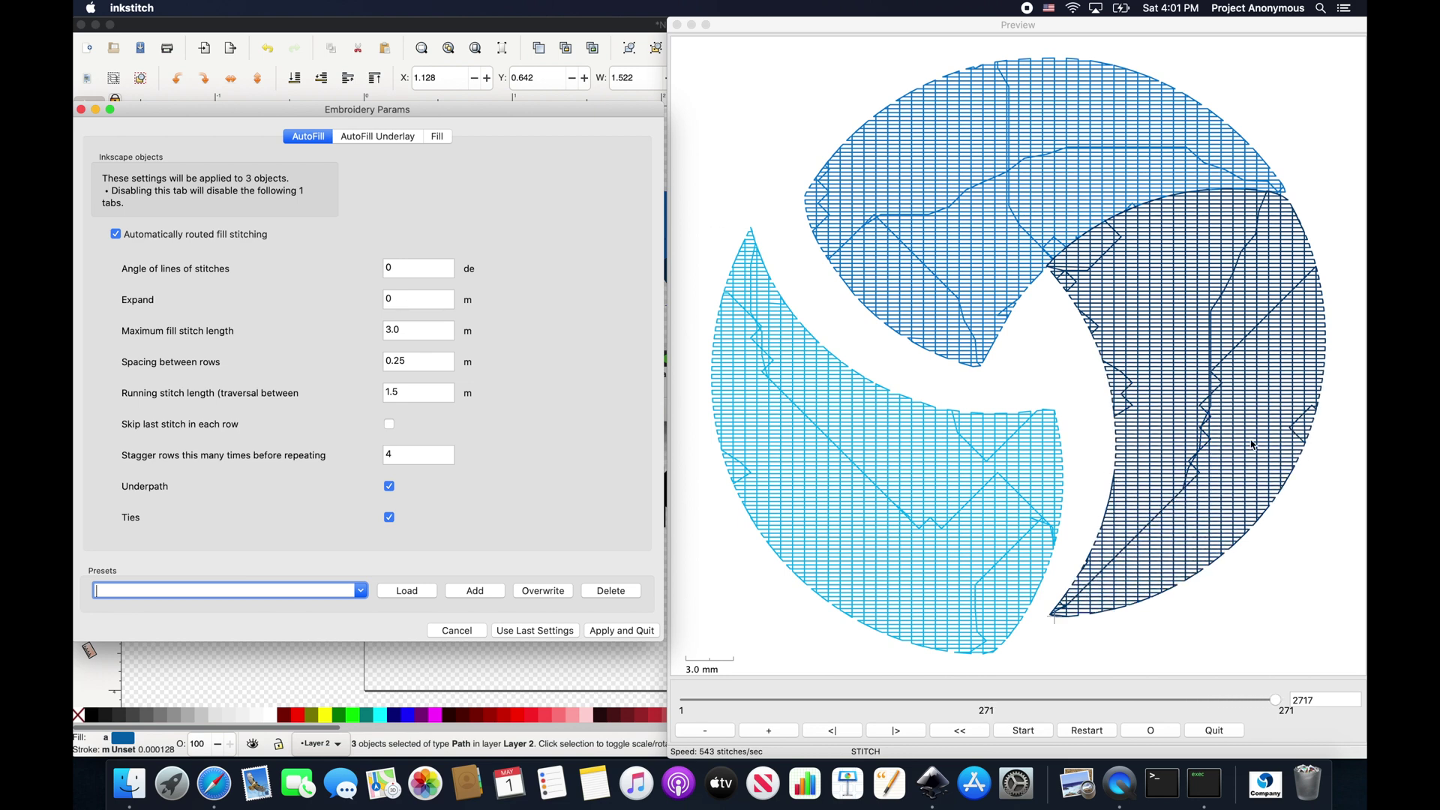
left_click(463, 633)
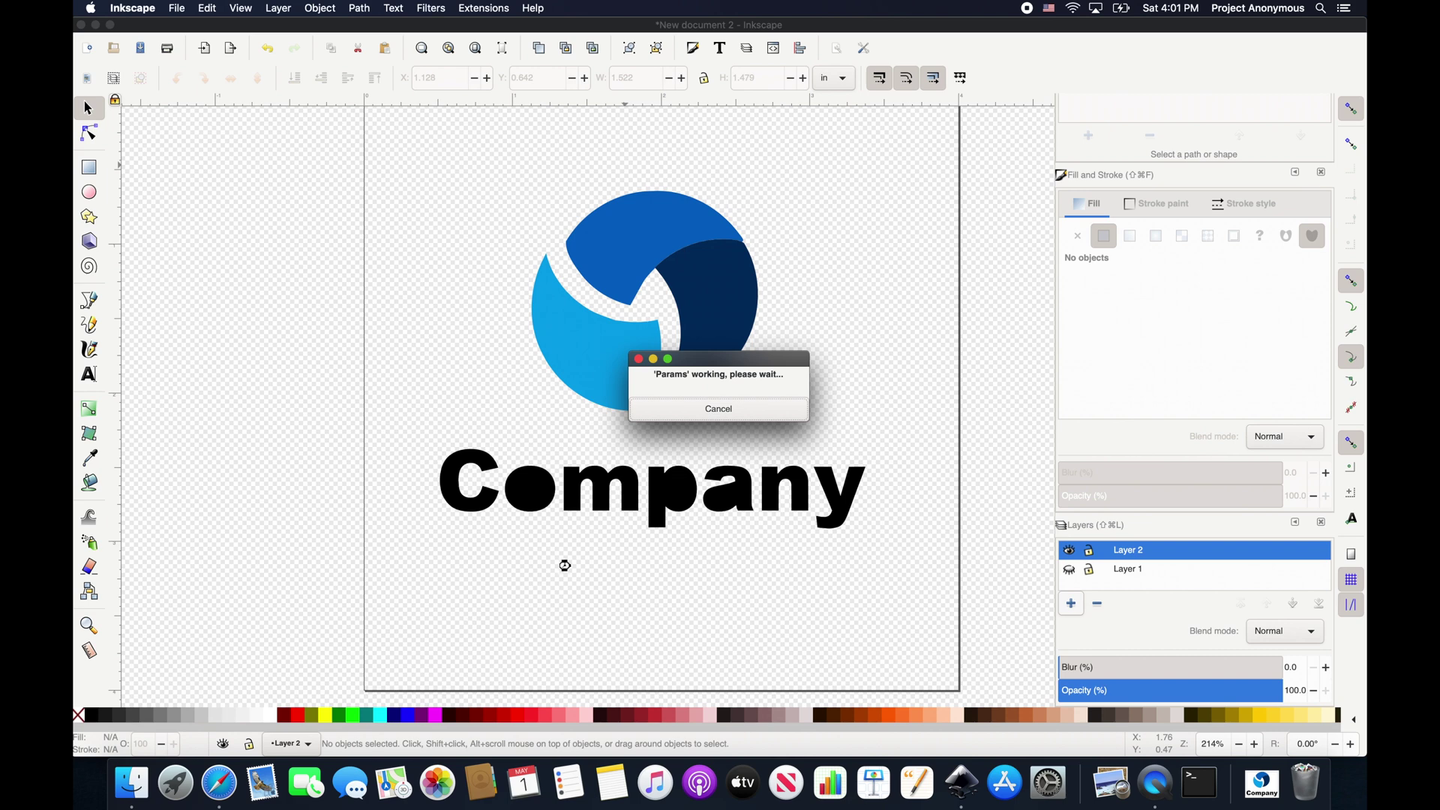
key("super+a")
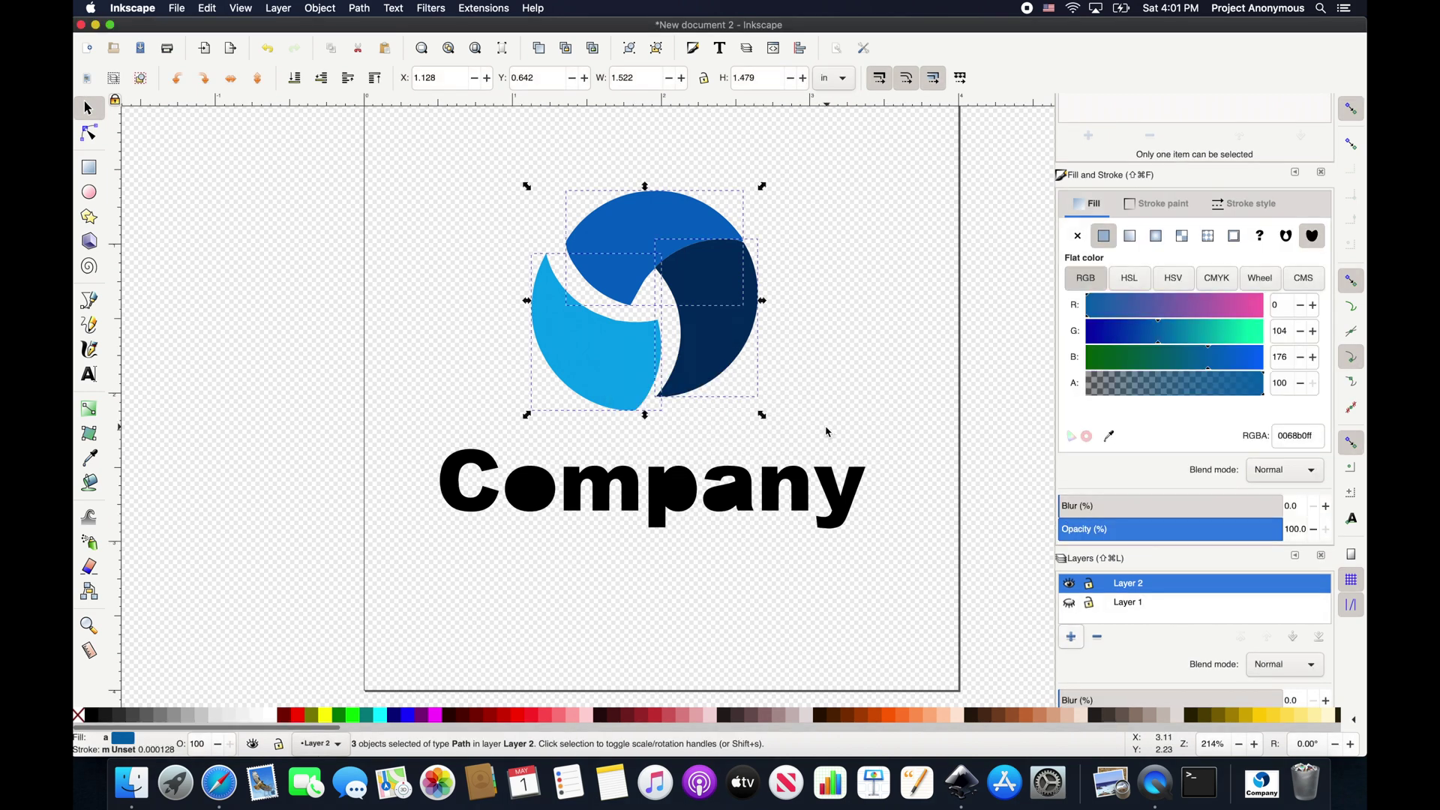
Step: Inspect the seven Company letter paths' nodes, then select only the filled-in letter o
left_click(563, 451)
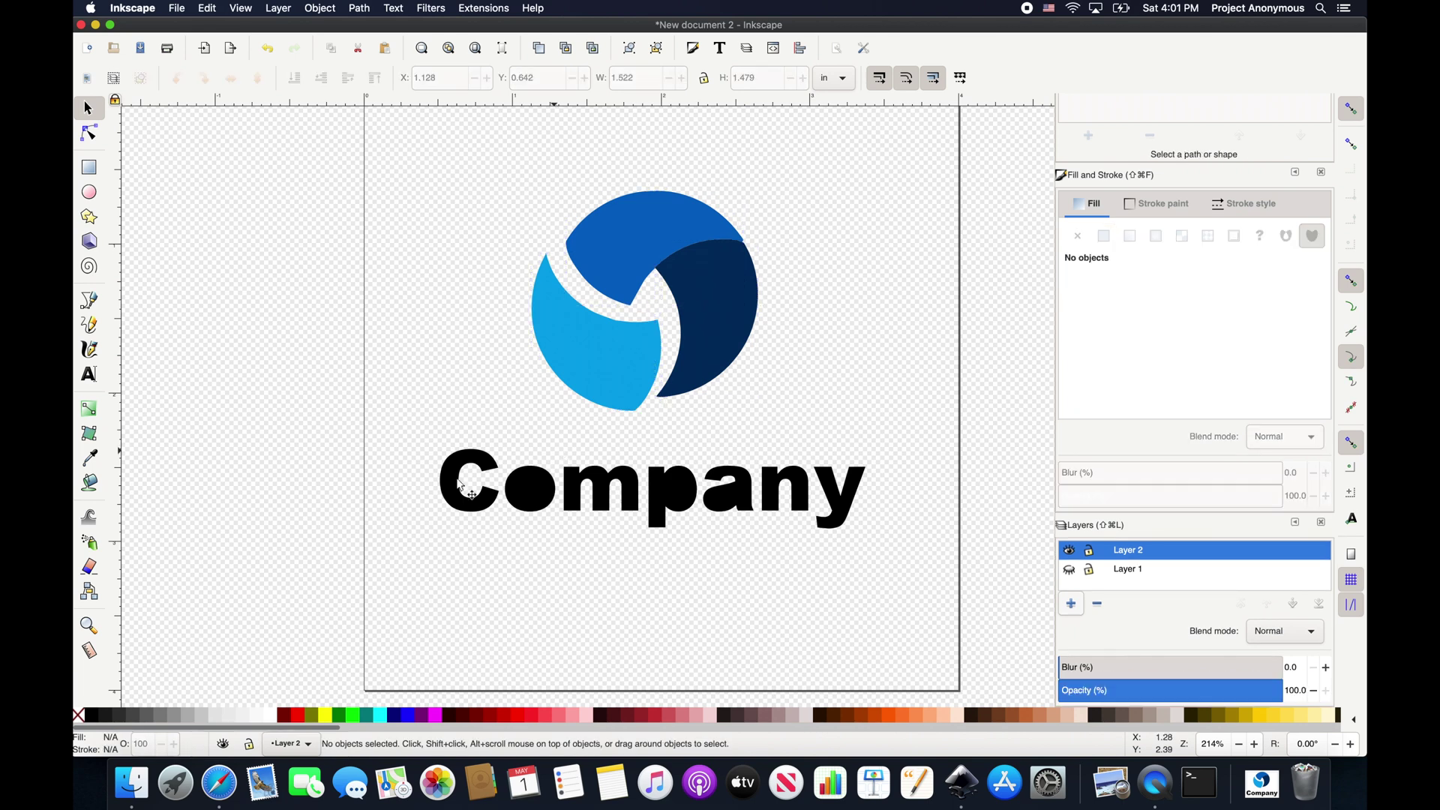
left_click_drag(415, 418, 916, 551)
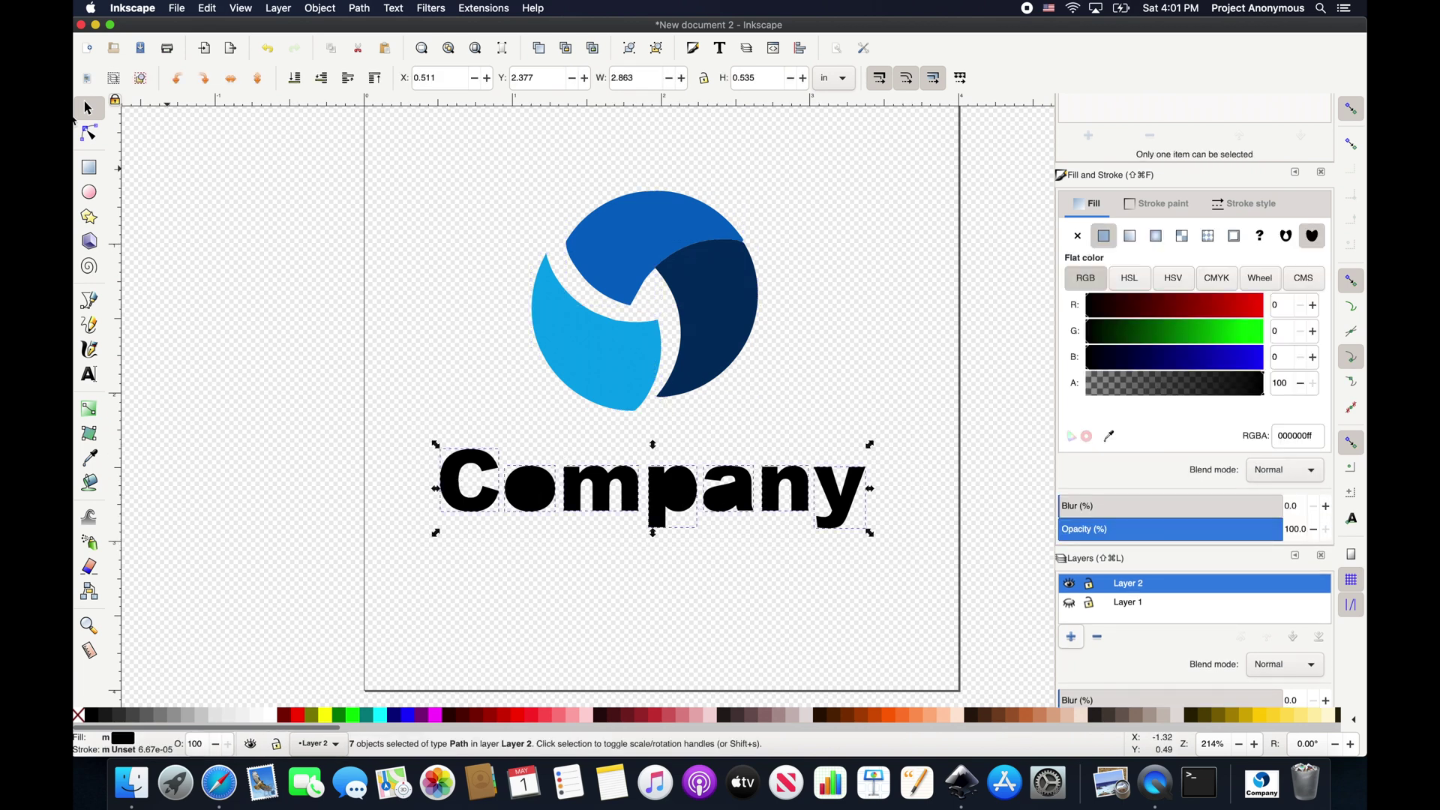
left_click(91, 139)
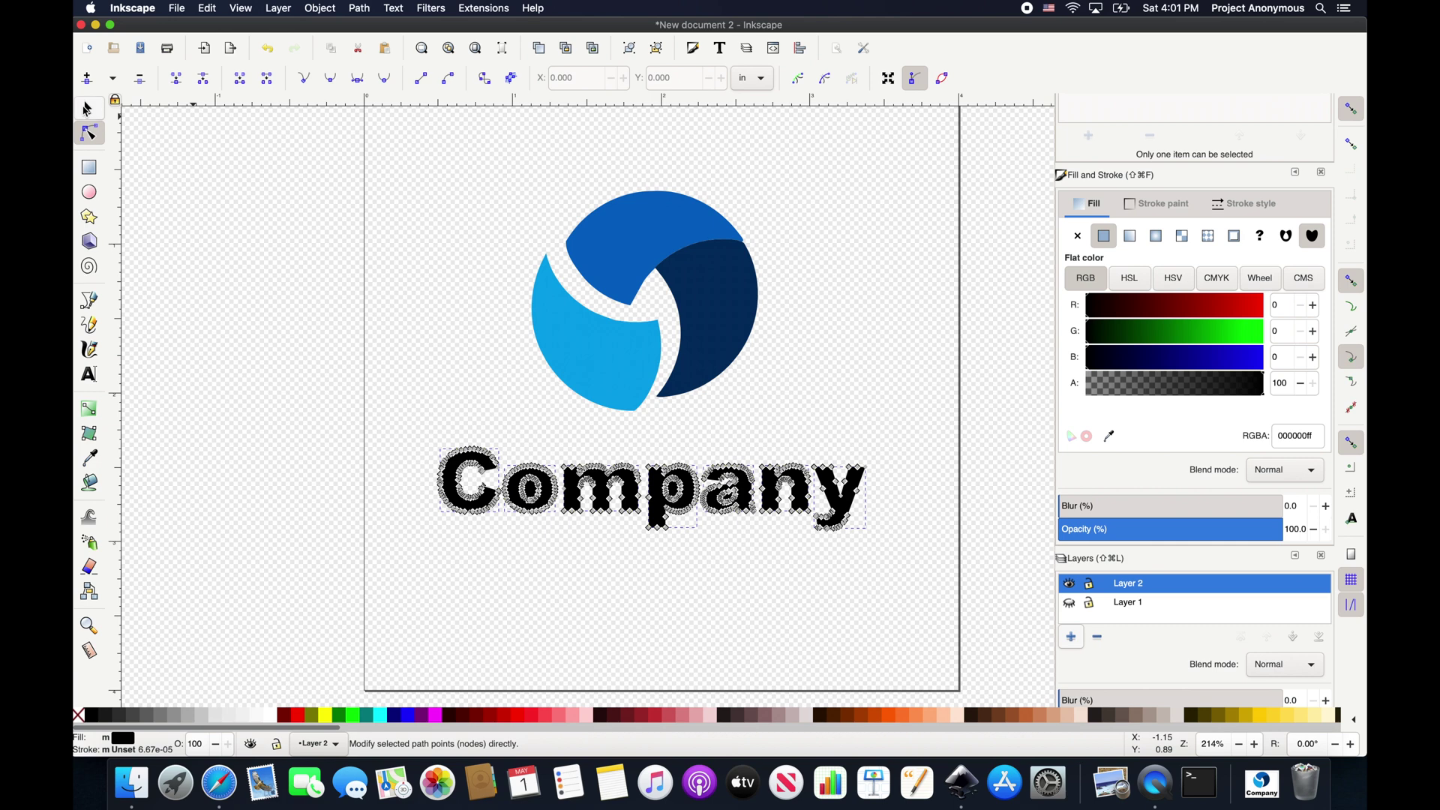
left_click(87, 109)
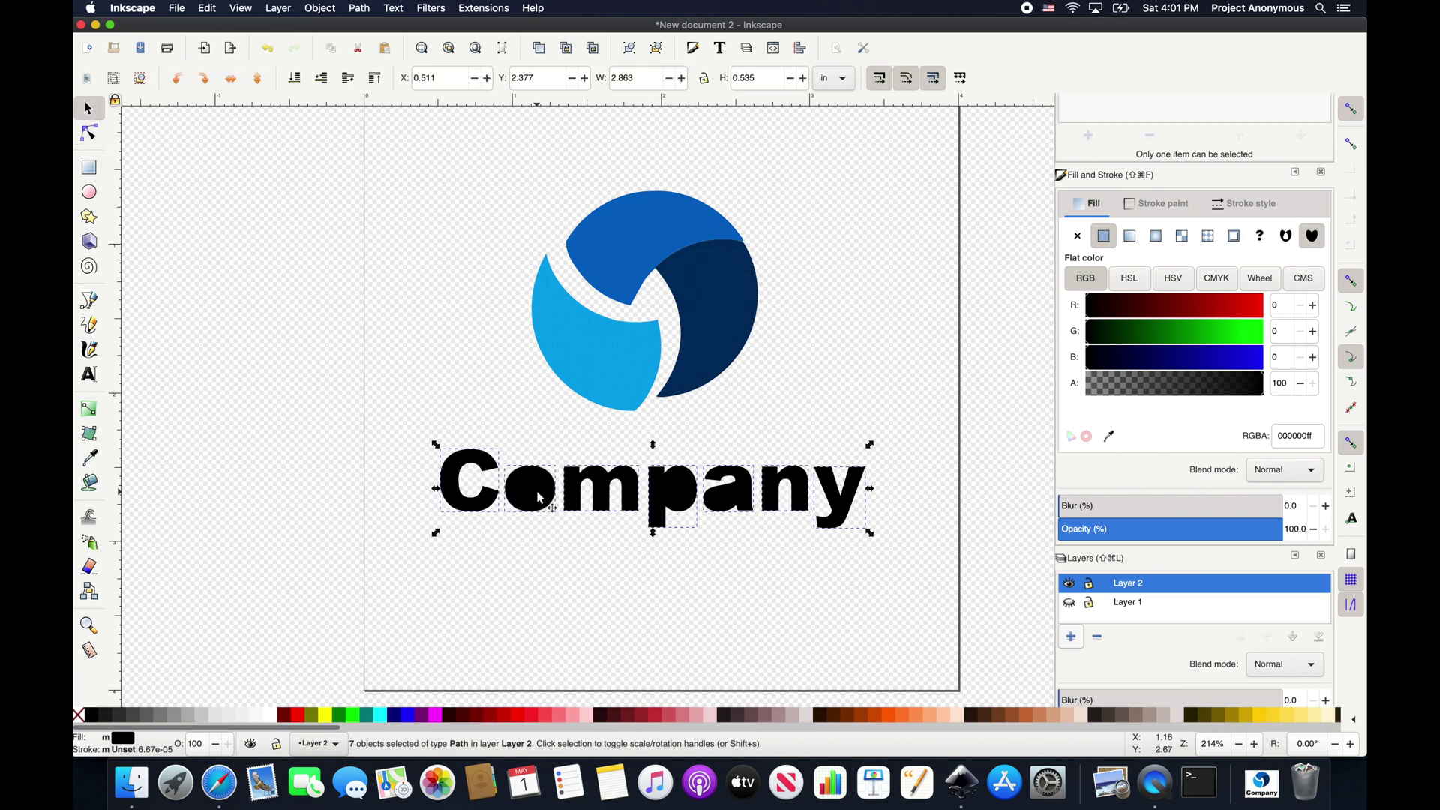
left_click(543, 575)
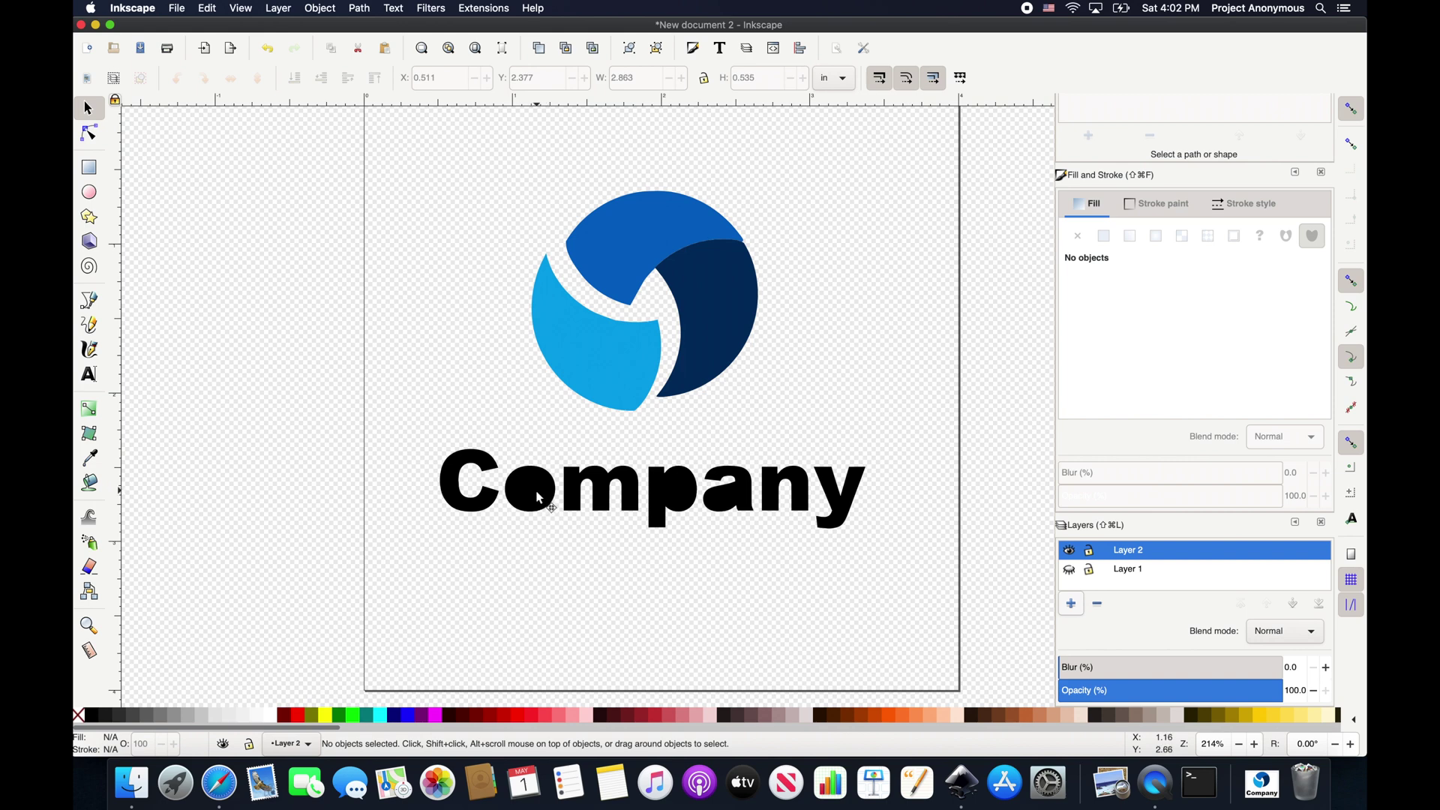
left_click(534, 495)
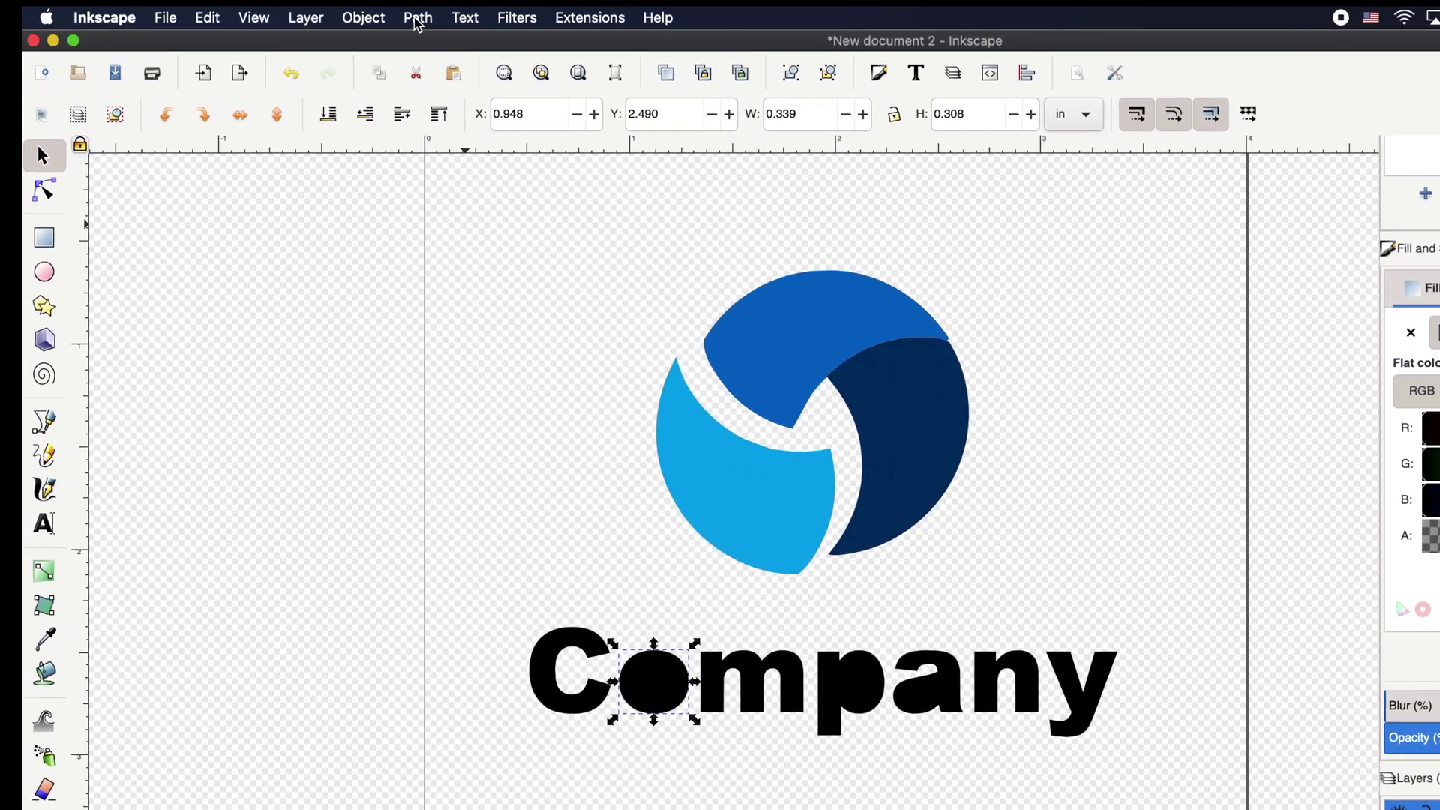
Step: Add the letters p and a to the selection and break the letters apart into pieces
left_click(381, 9)
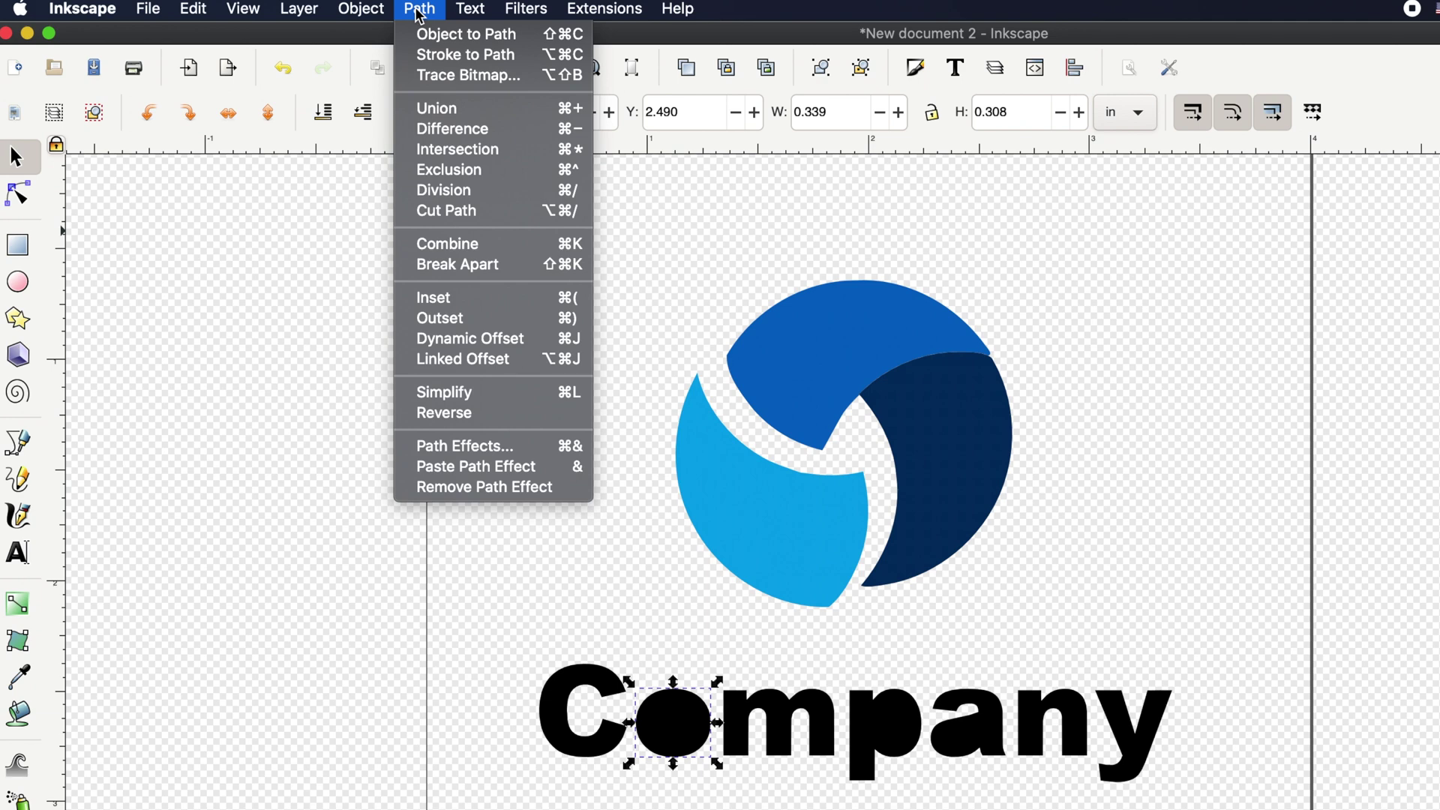
left_click(686, 735)
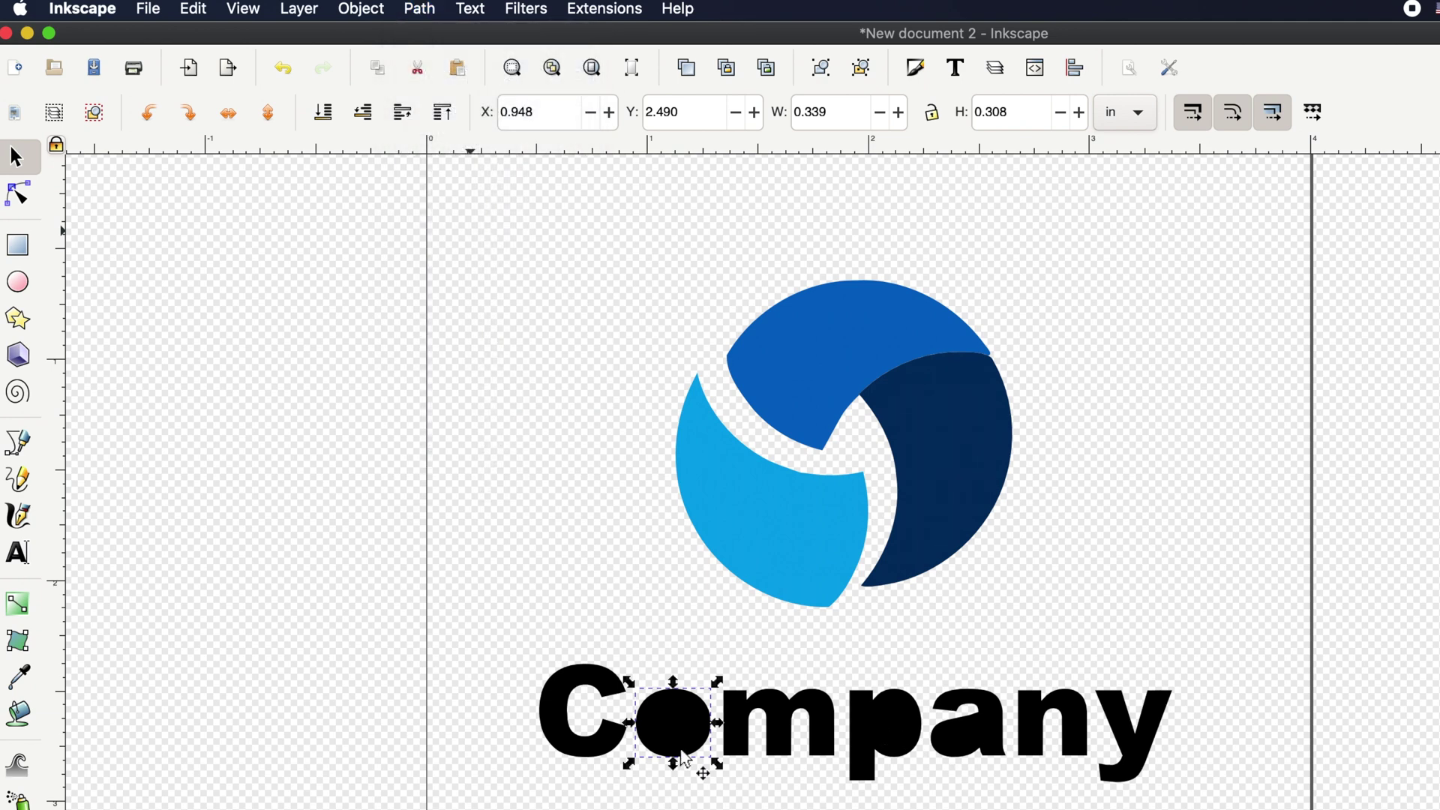
left_click(889, 739, "shift")
left_click(965, 750, "shift")
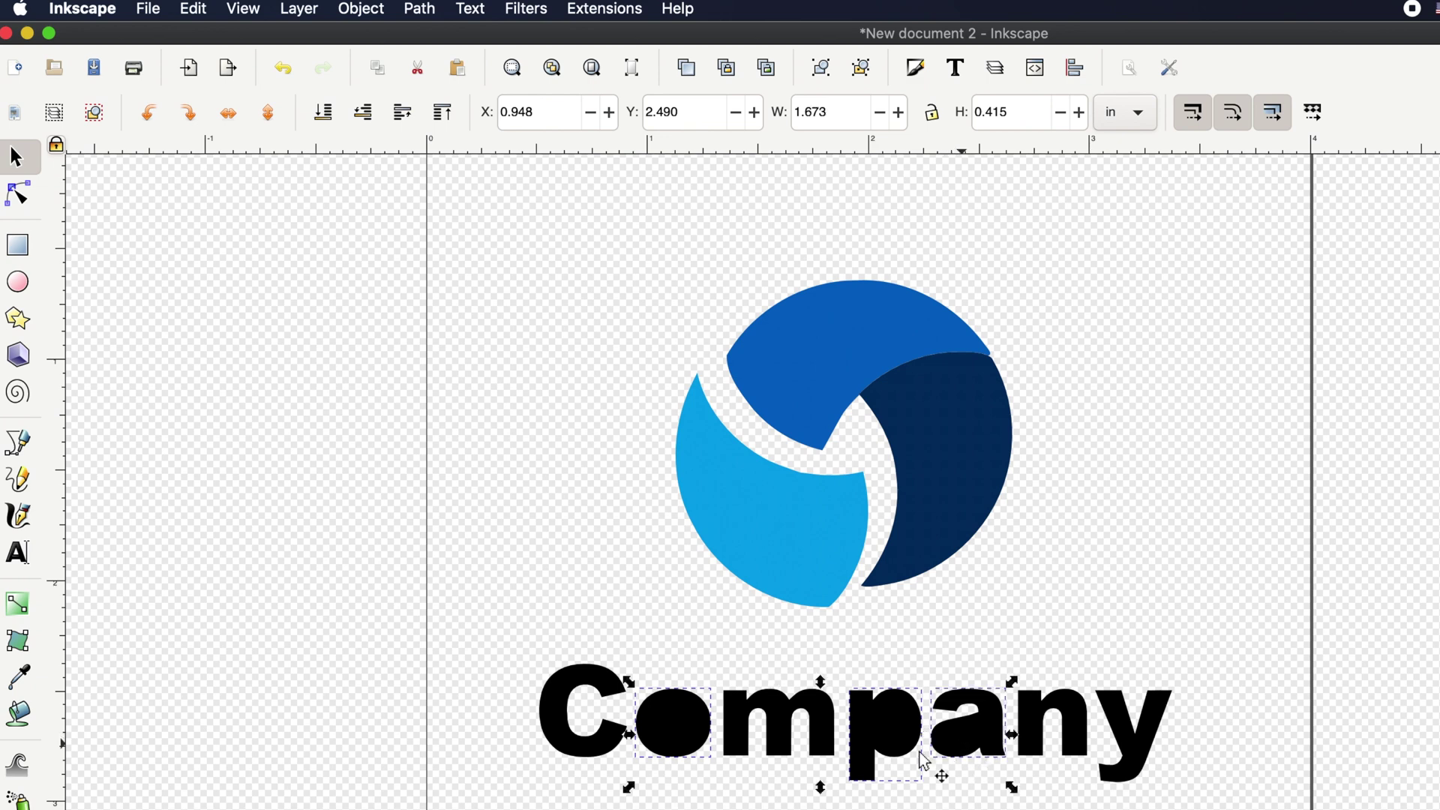
left_click(420, 11)
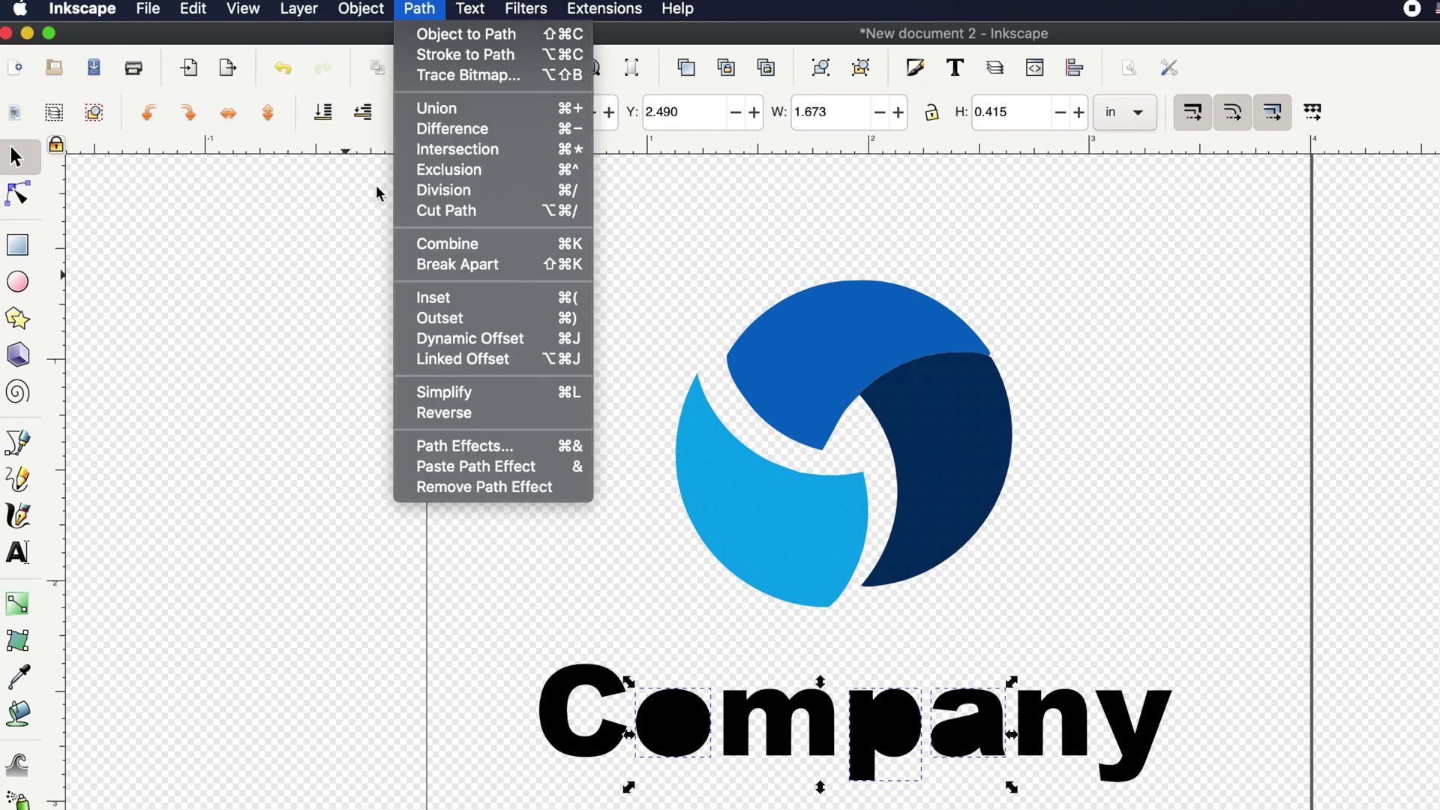
left_click(463, 267)
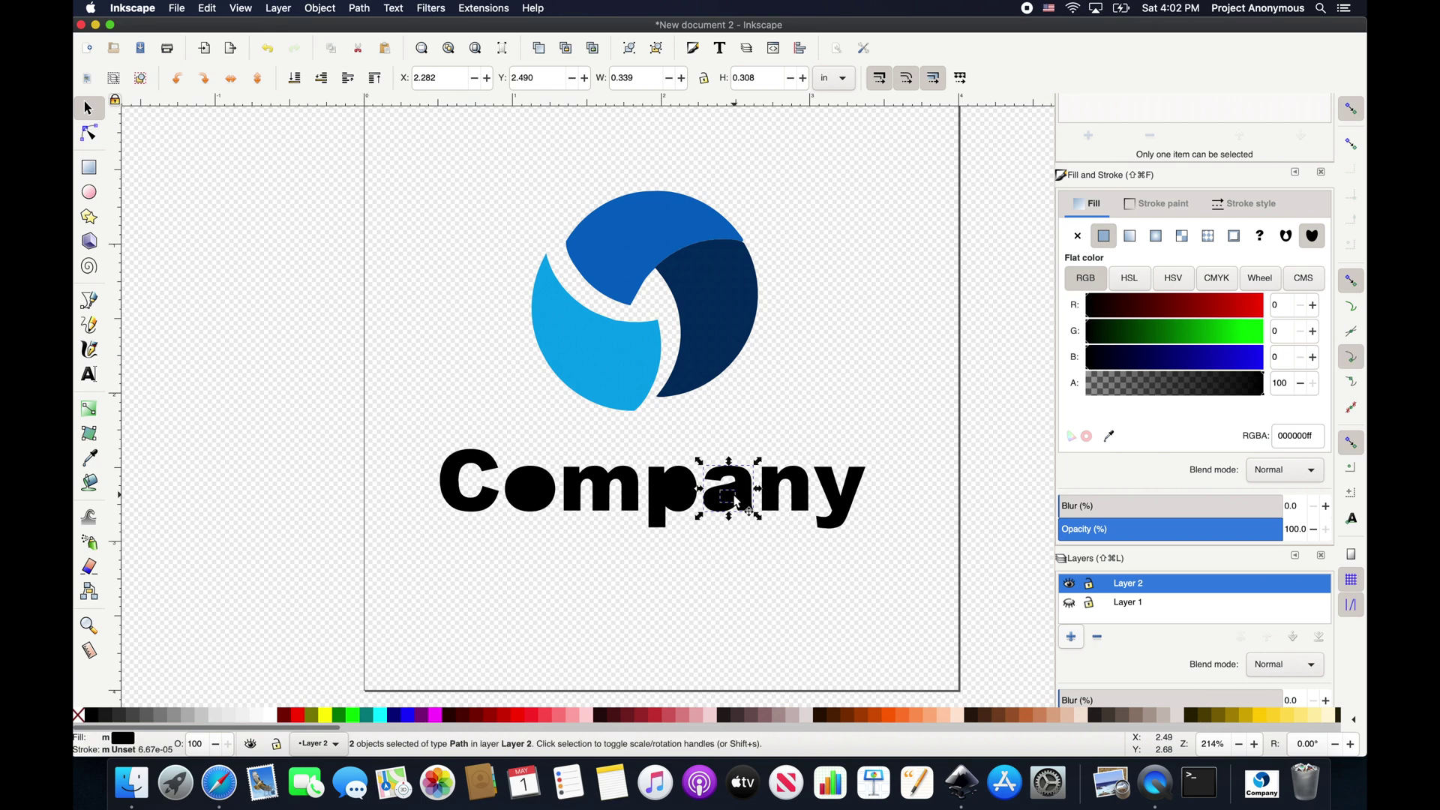
Step: Apply Path > Exclusion to the letters a, p and o to cut out their holes
left_click(361, 9)
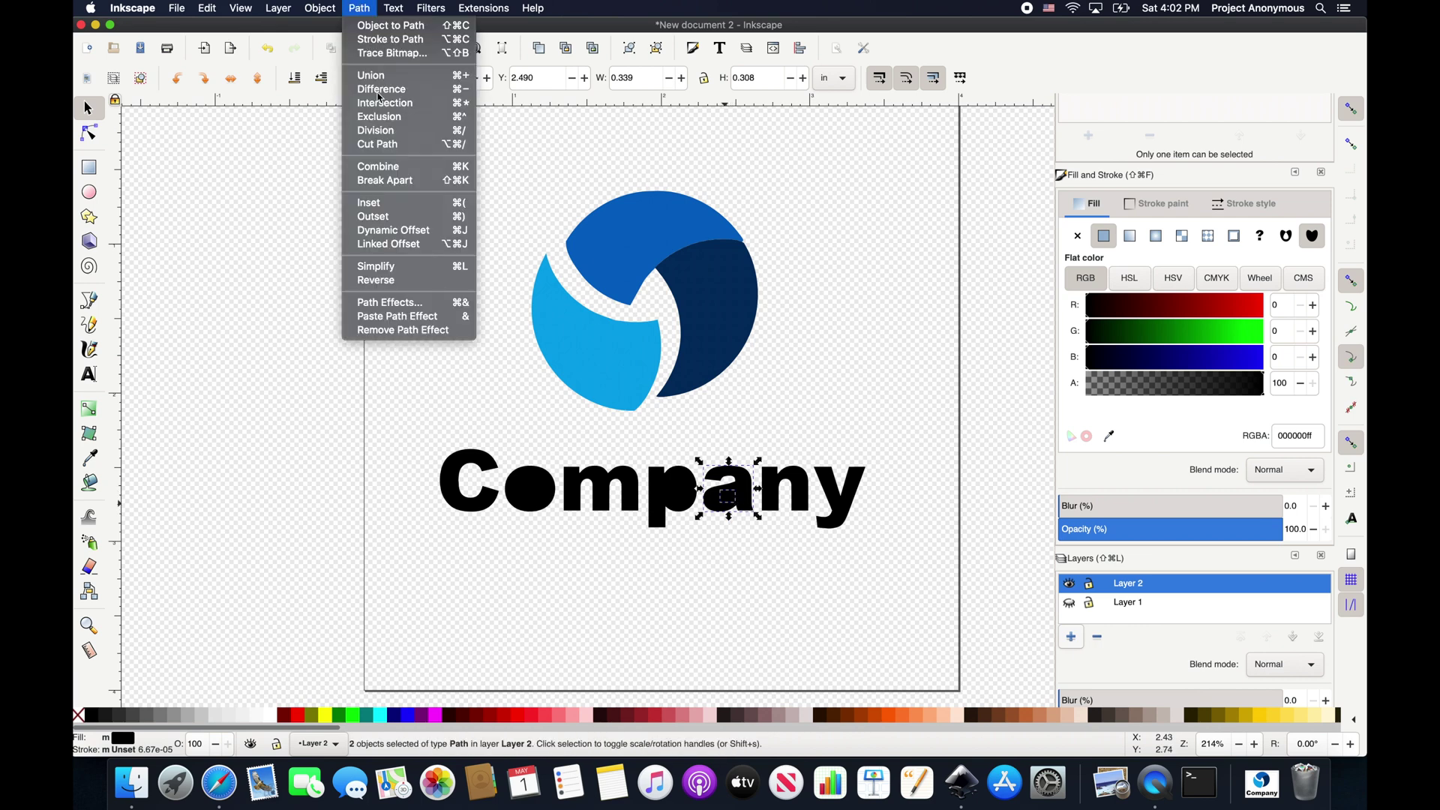
left_click(381, 118)
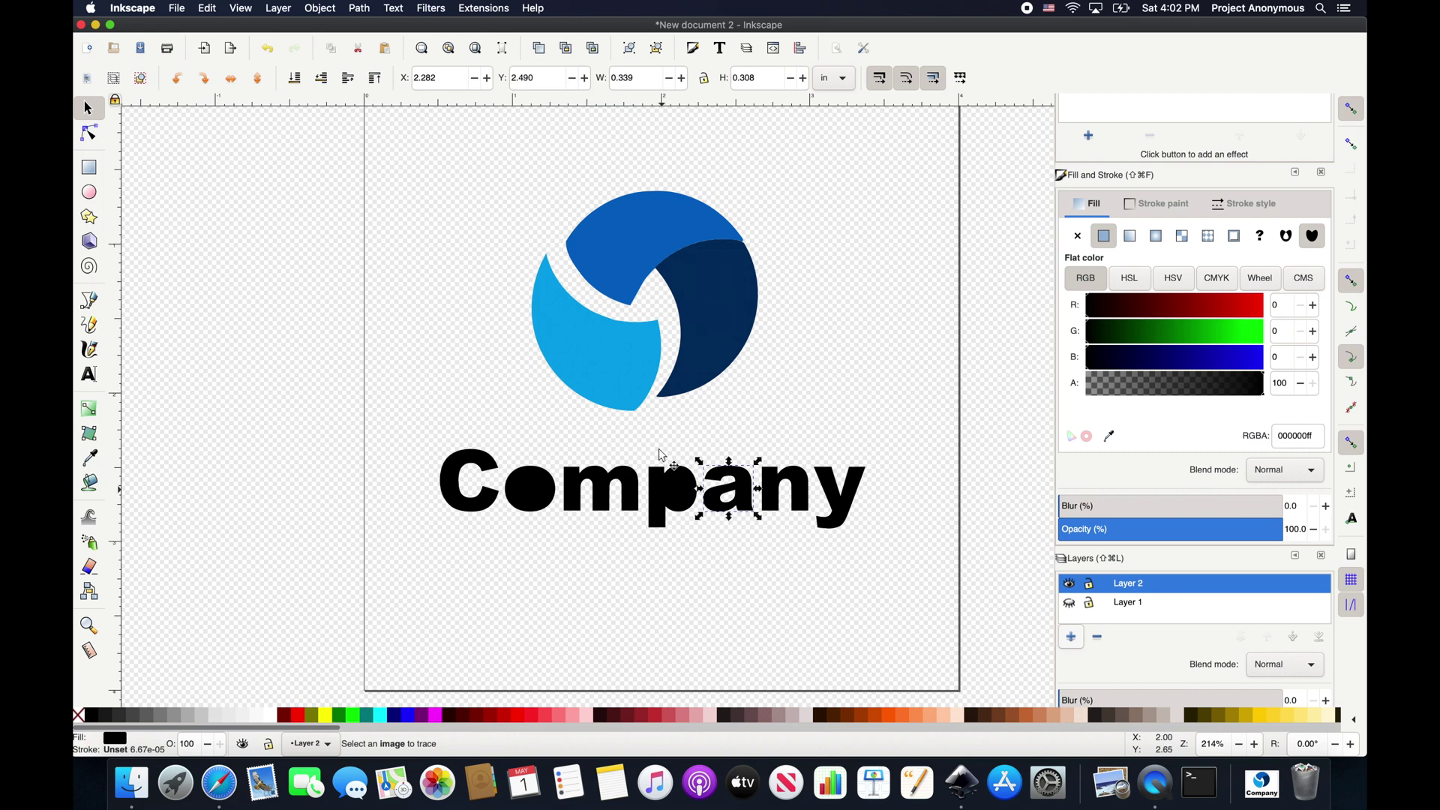
left_click_drag(641, 439, 705, 553)
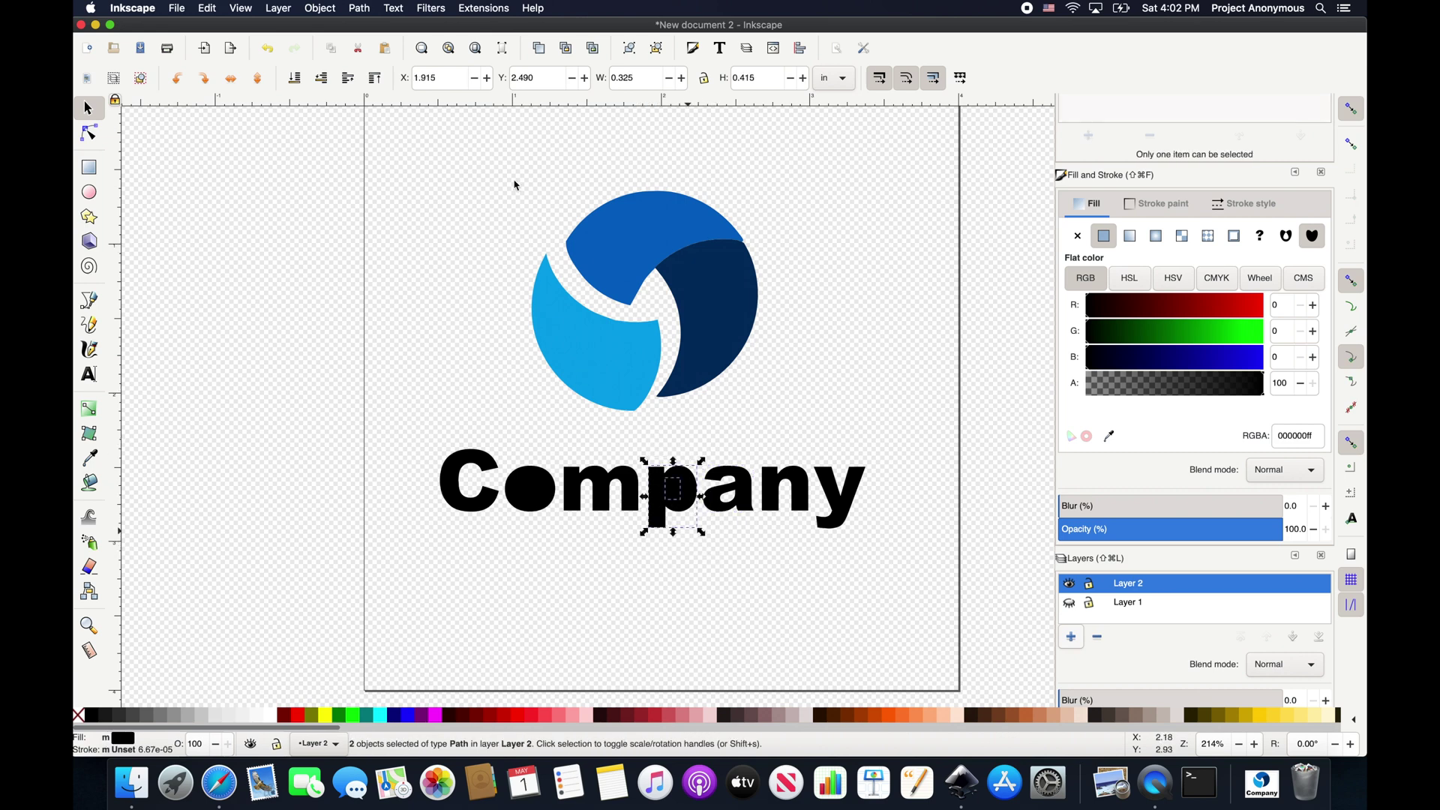
left_click(367, 12)
left_click(383, 118)
left_click_drag(506, 448, 564, 541)
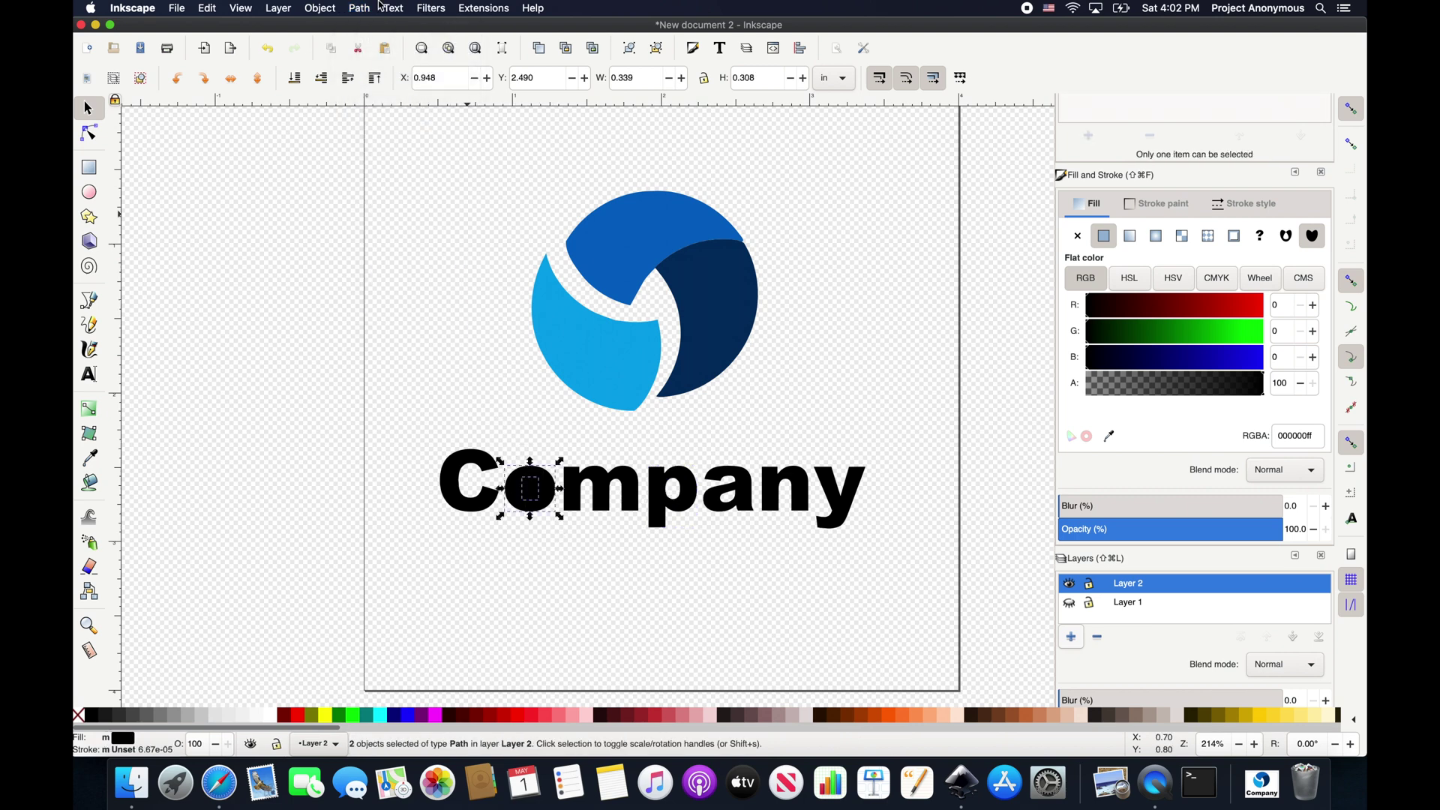
left_click(360, 8)
left_click(363, 118)
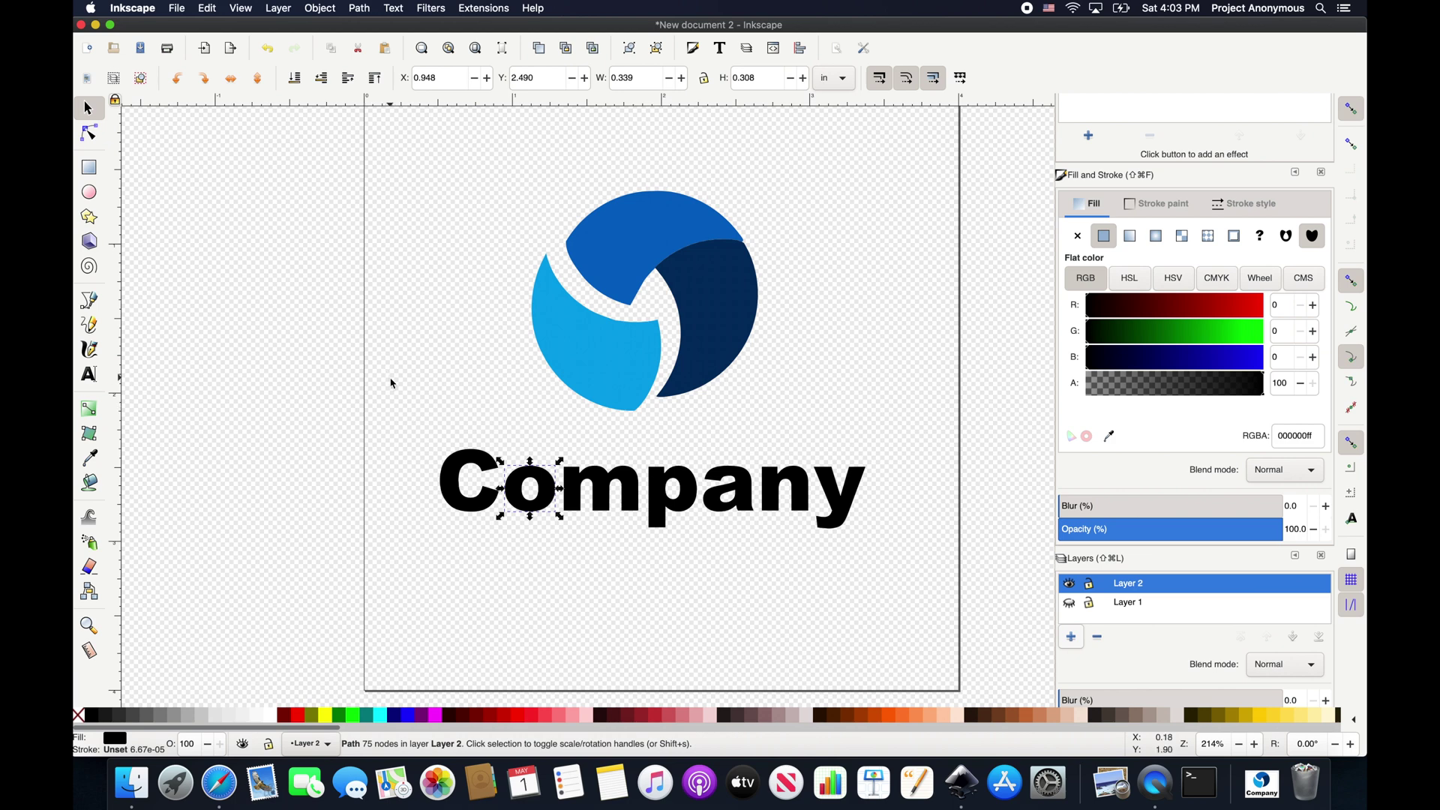
left_click(648, 186)
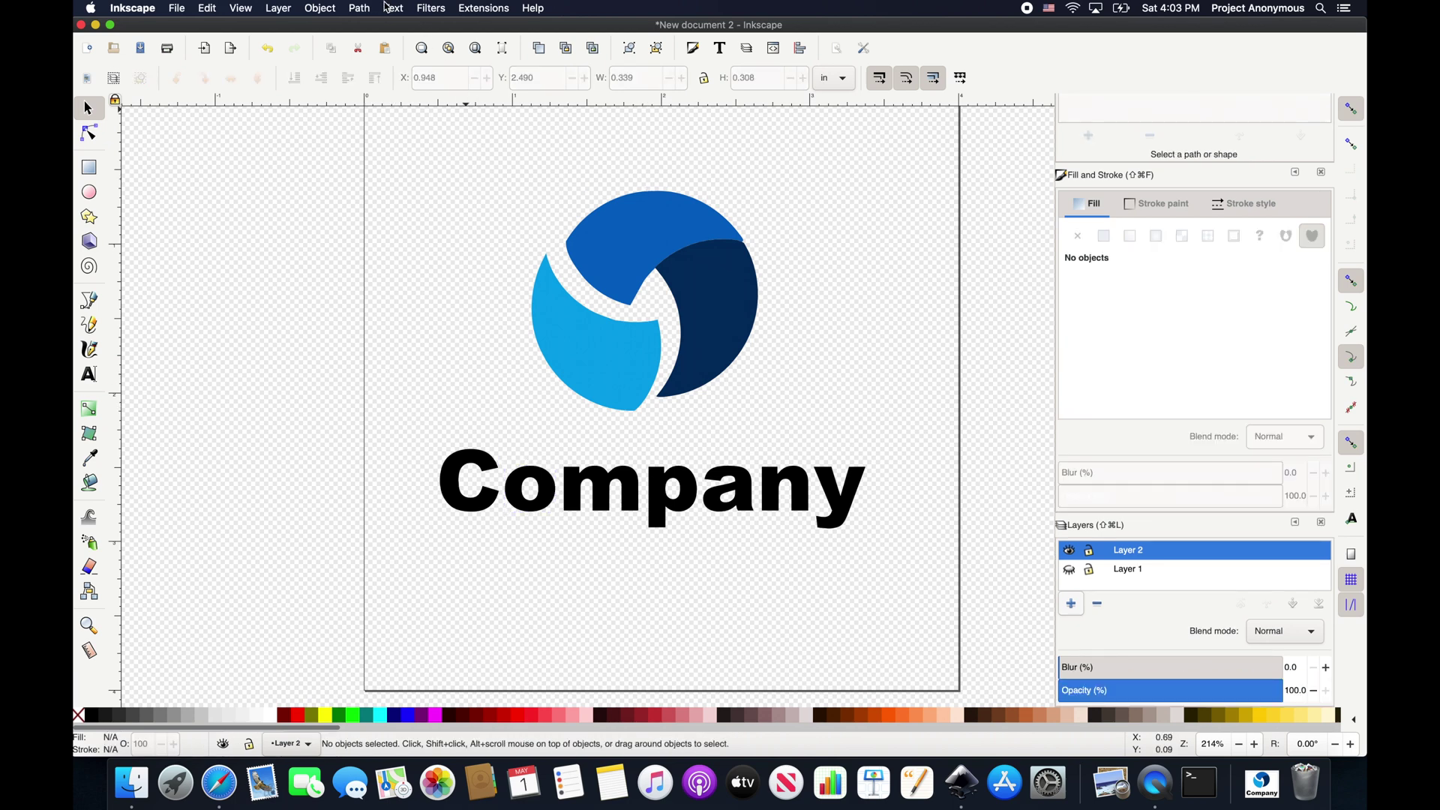
left_click(467, 9)
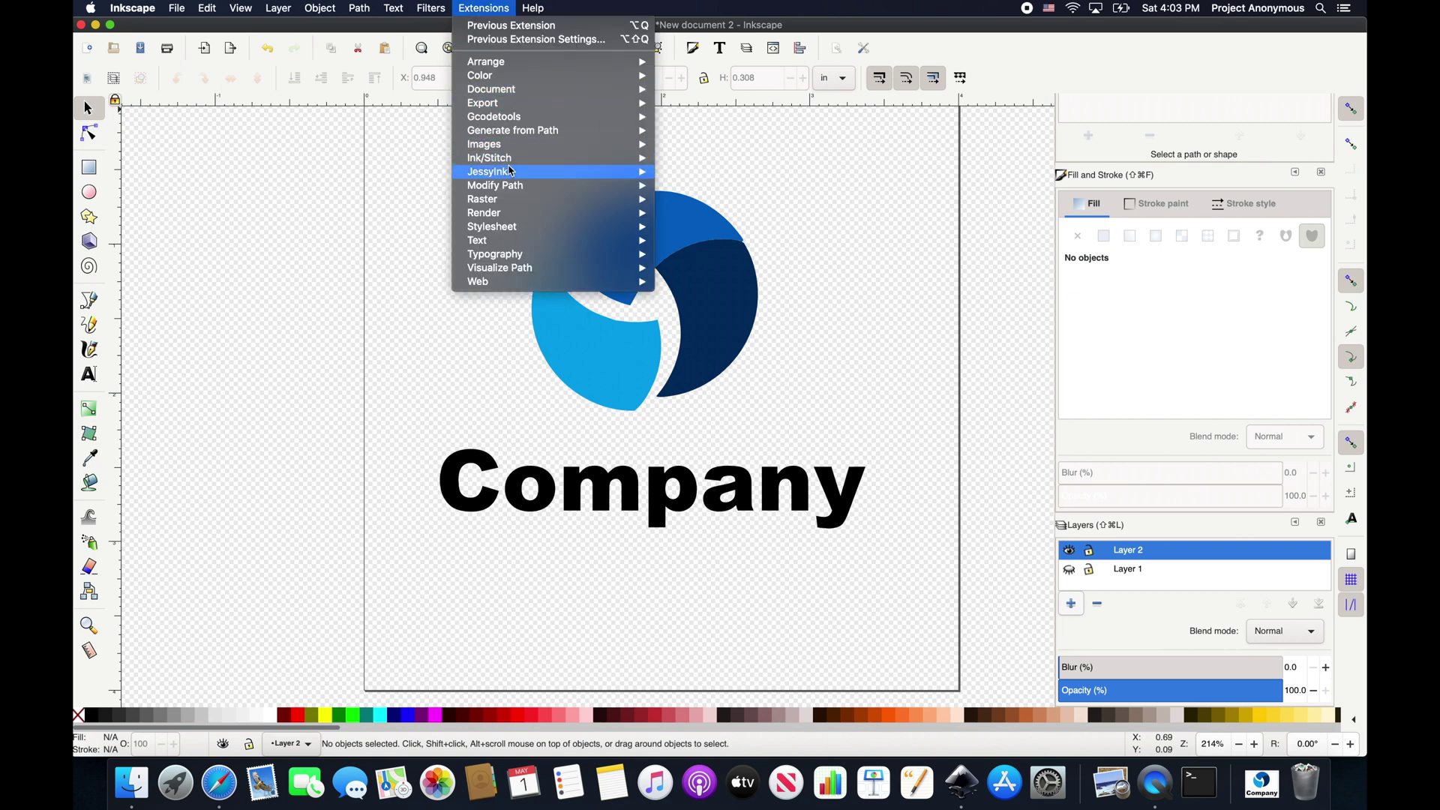
mouse_move(547, 157)
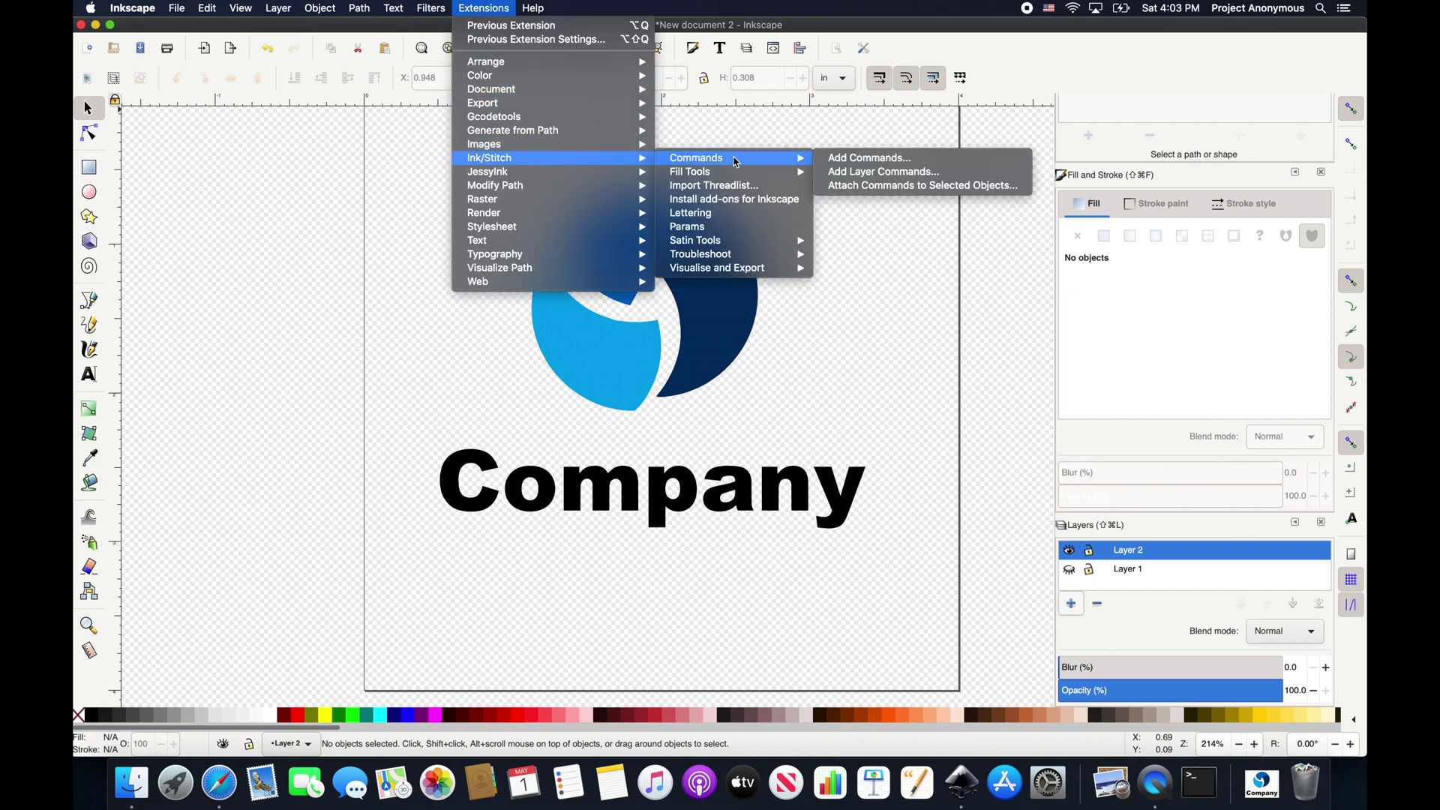
mouse_move(762, 180)
left_click(928, 303)
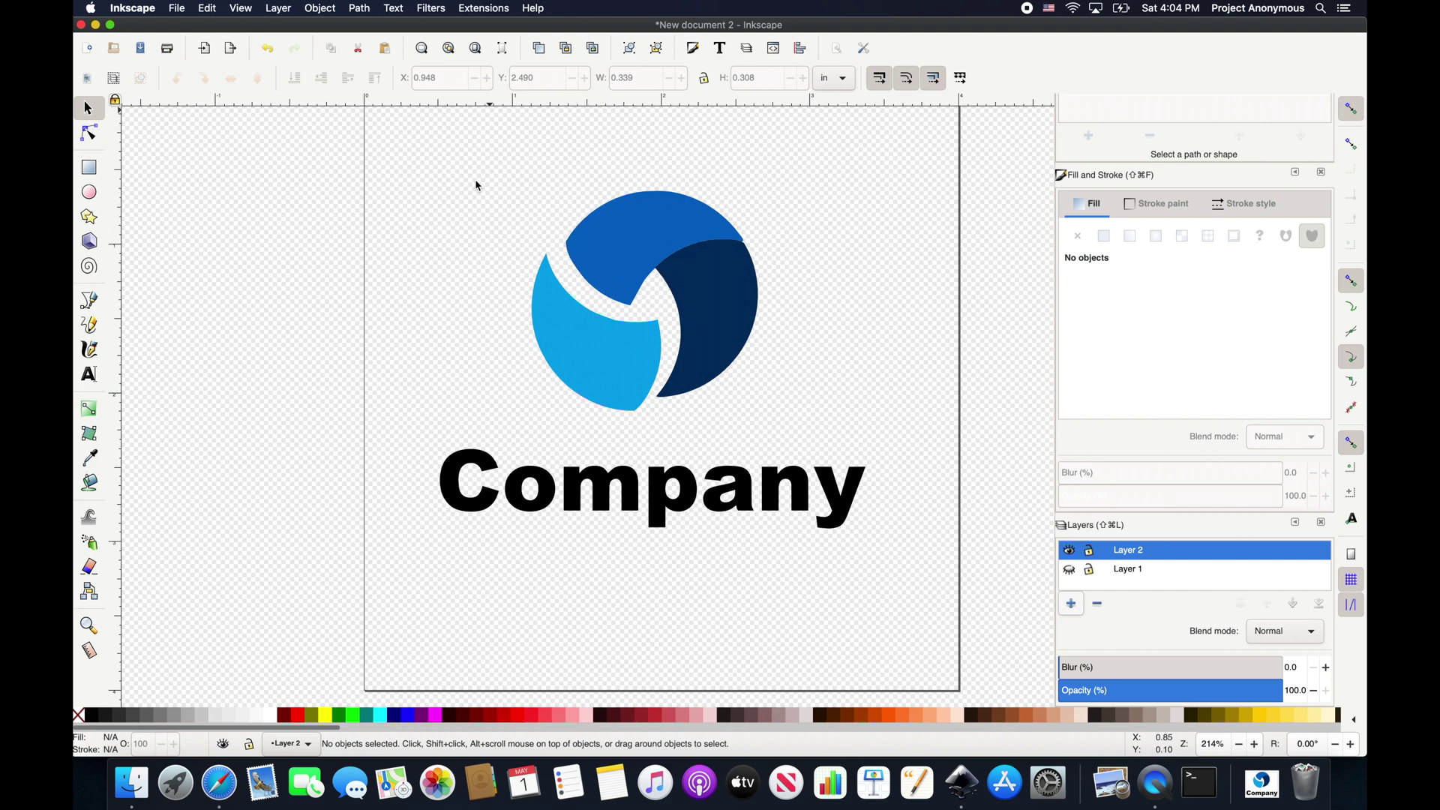
left_click_drag(476, 176, 873, 417)
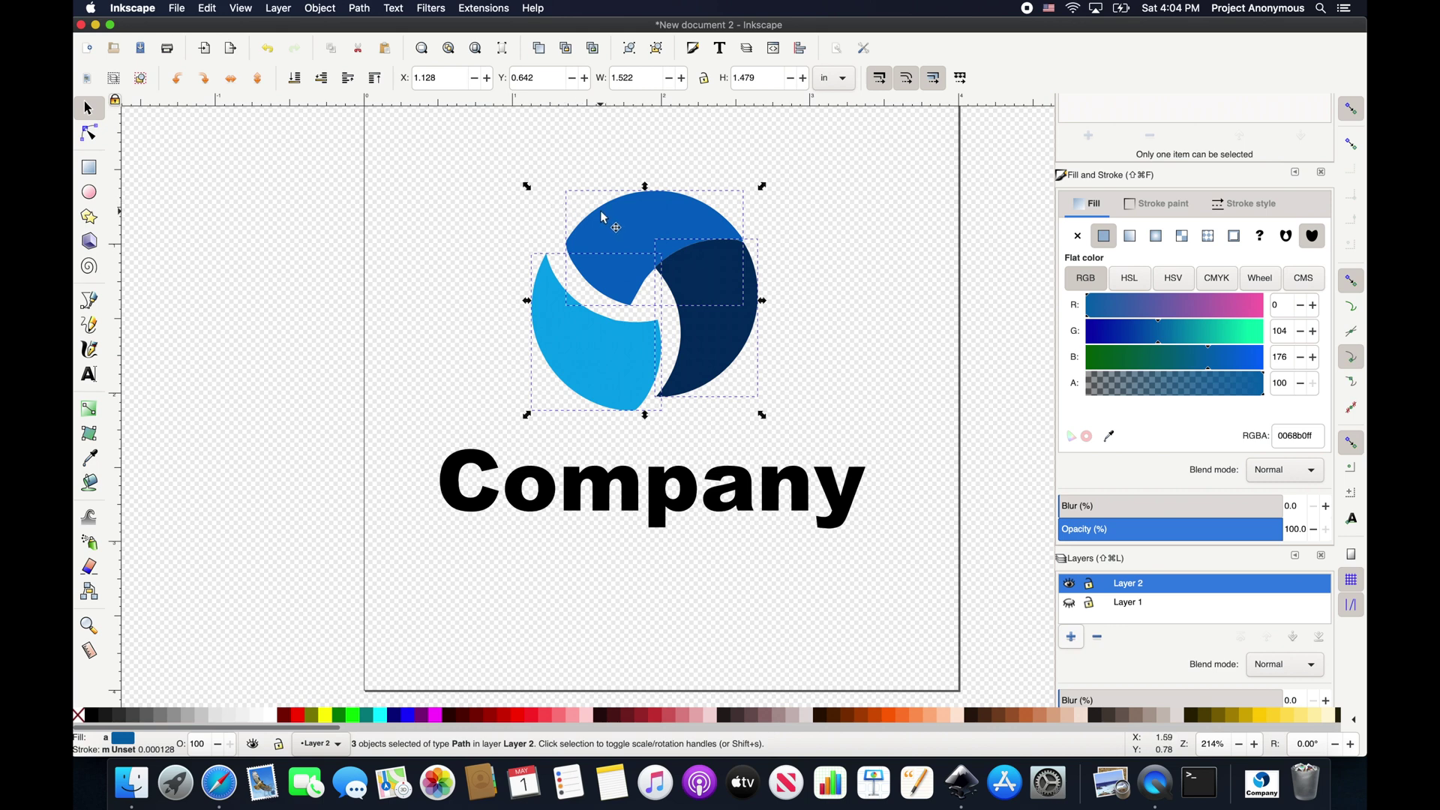
Step: Select the blue emblem shapes and all Company letters and move them off the page
left_click(862, 235)
scroll(850, 235, "down", 3)
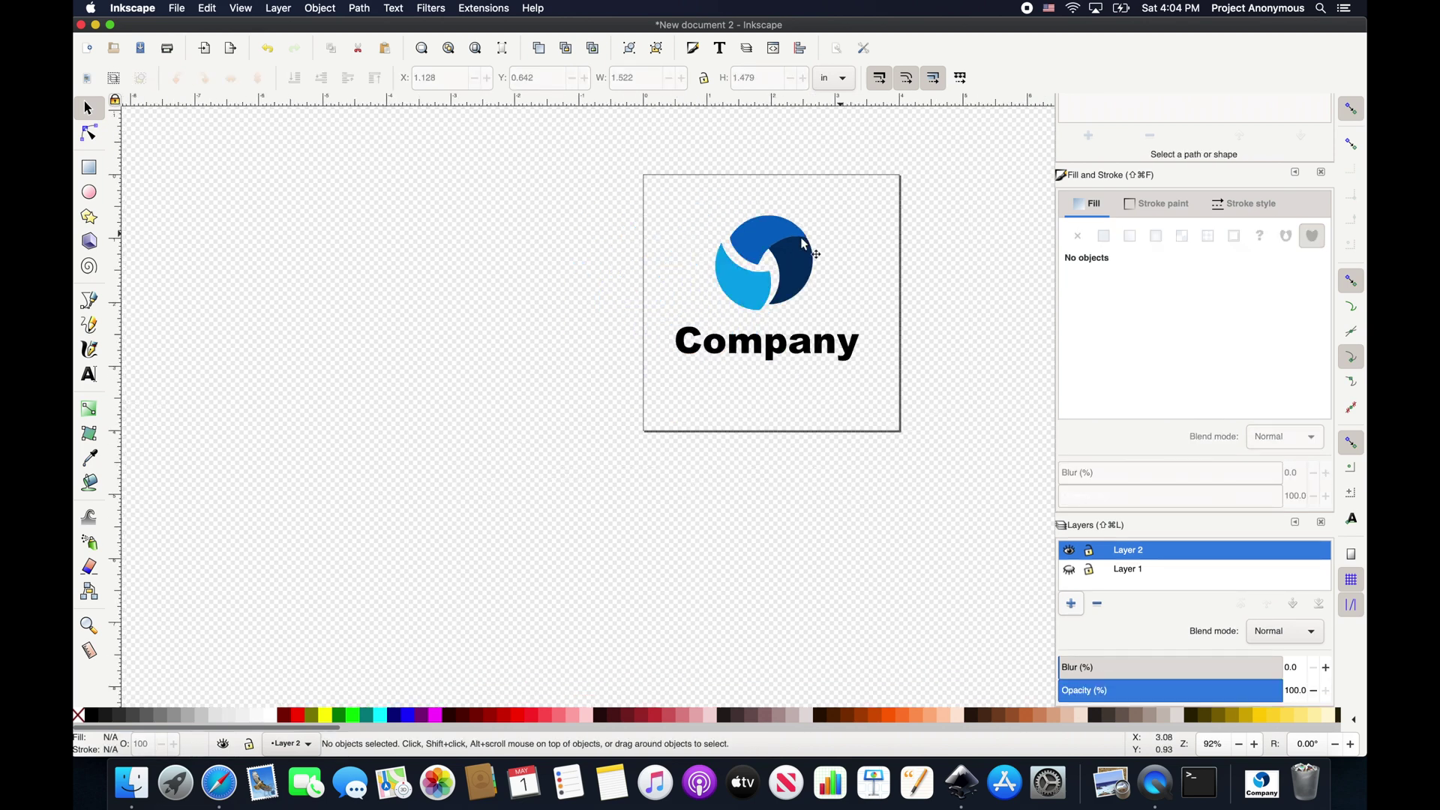
scroll(765, 239, "up", 1)
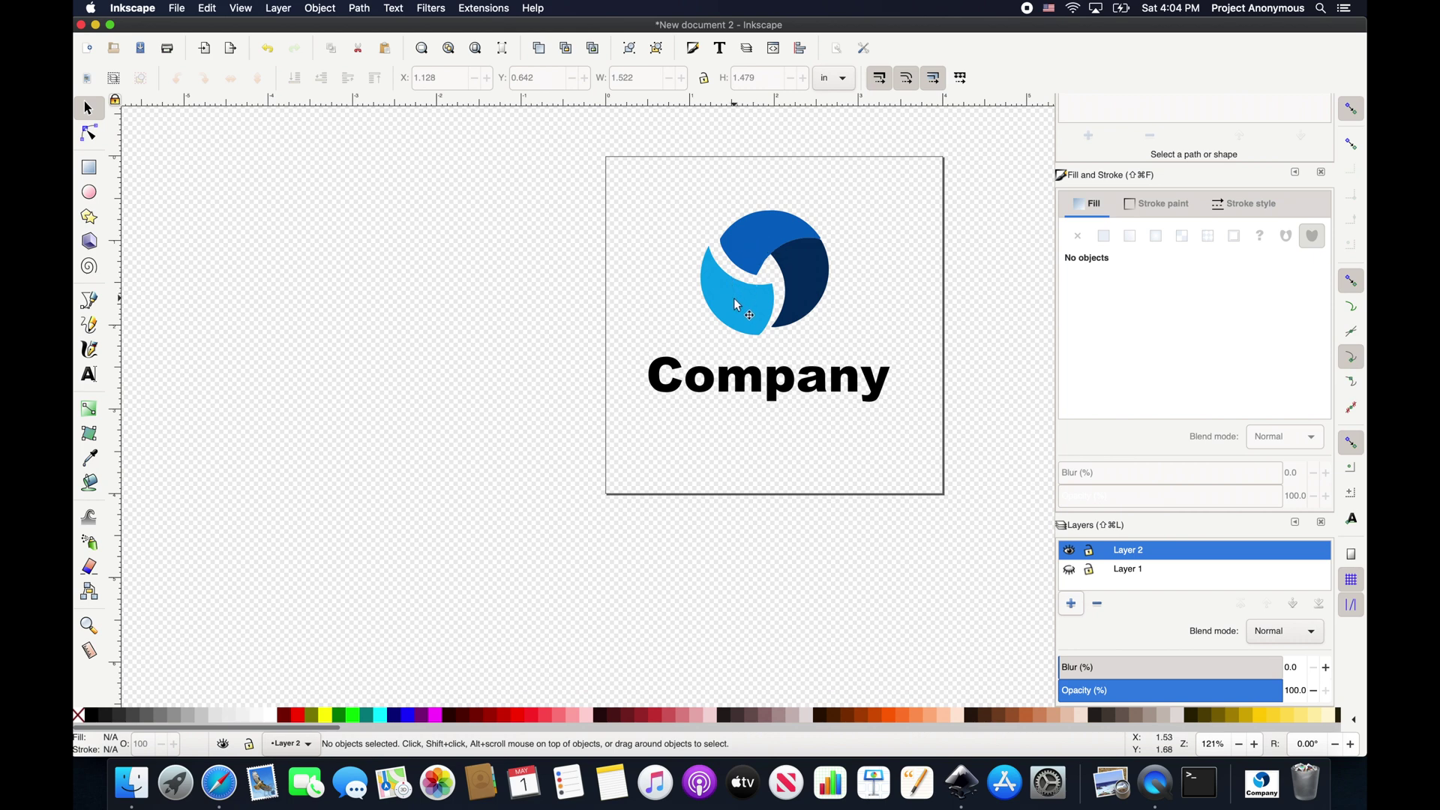
left_click(756, 259)
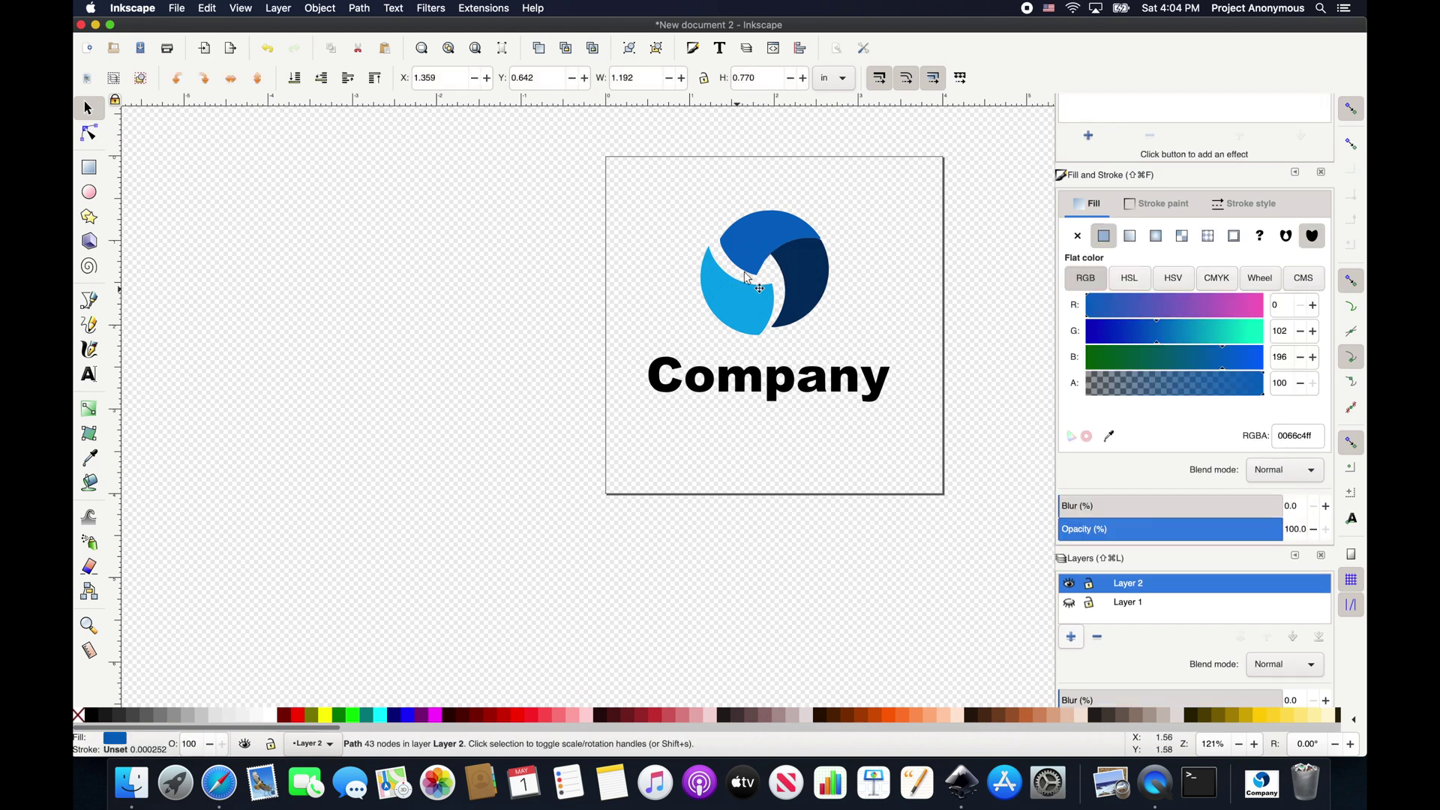
left_click(731, 321, "shift")
left_click(809, 315, "shift")
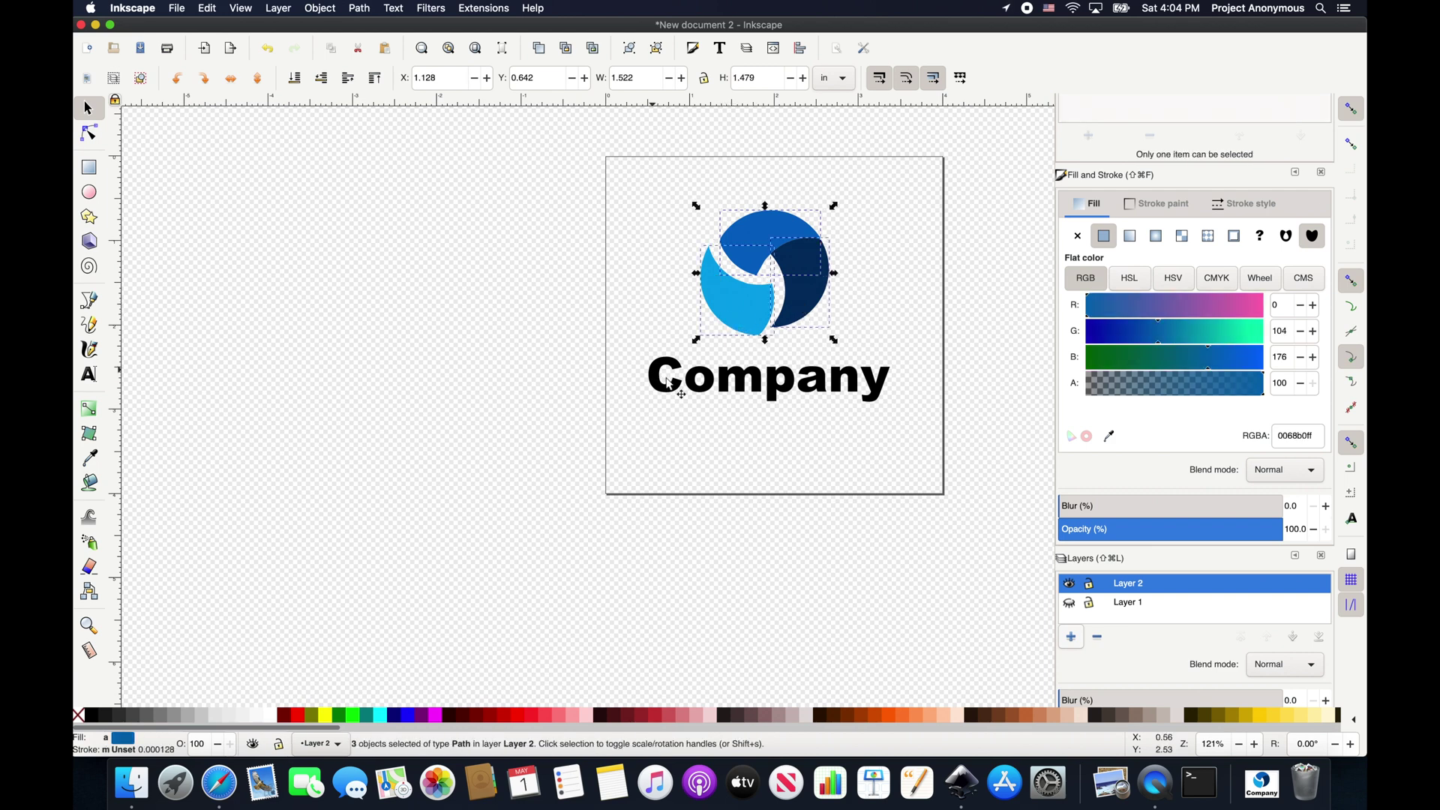
key("super+a")
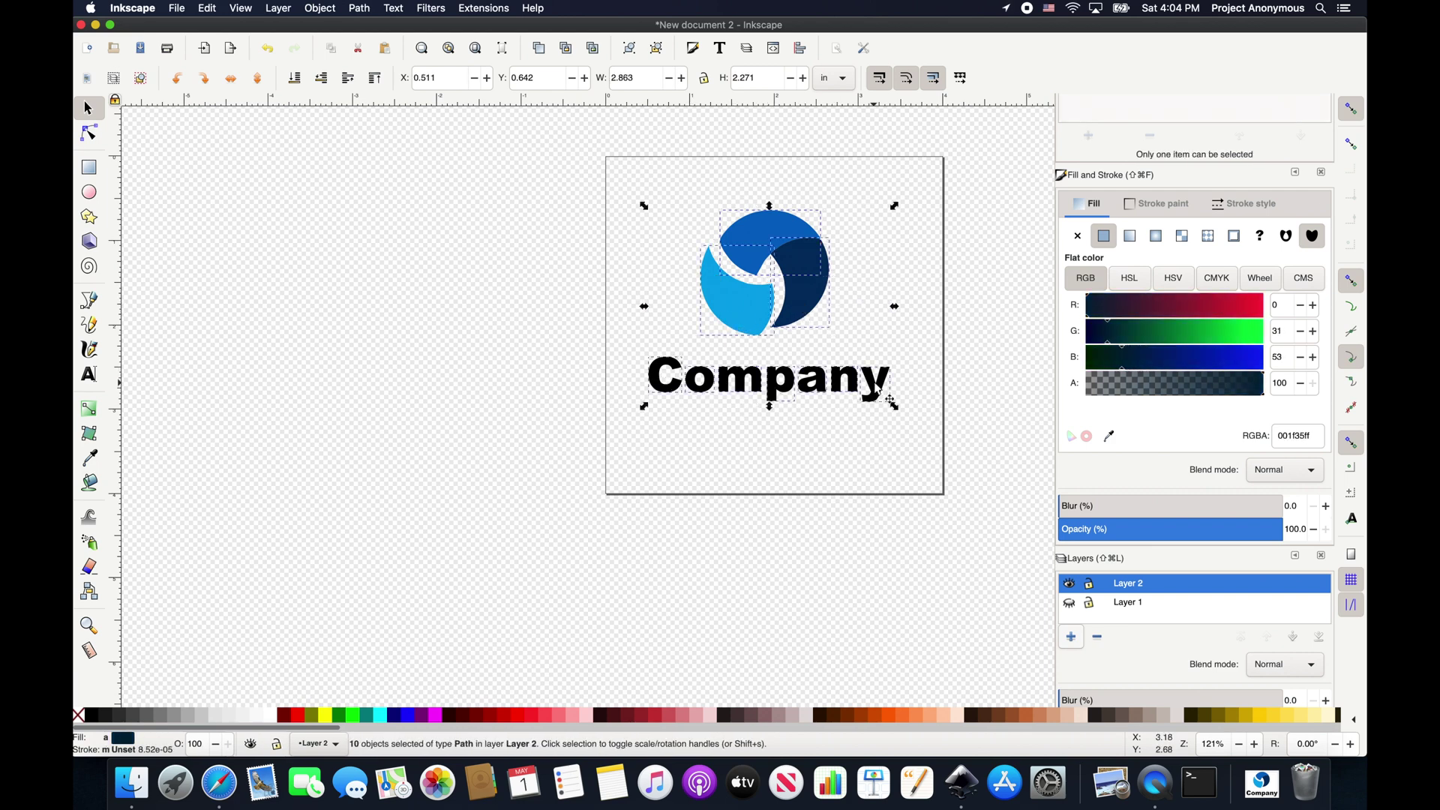
left_click_drag(879, 396, 447, 384)
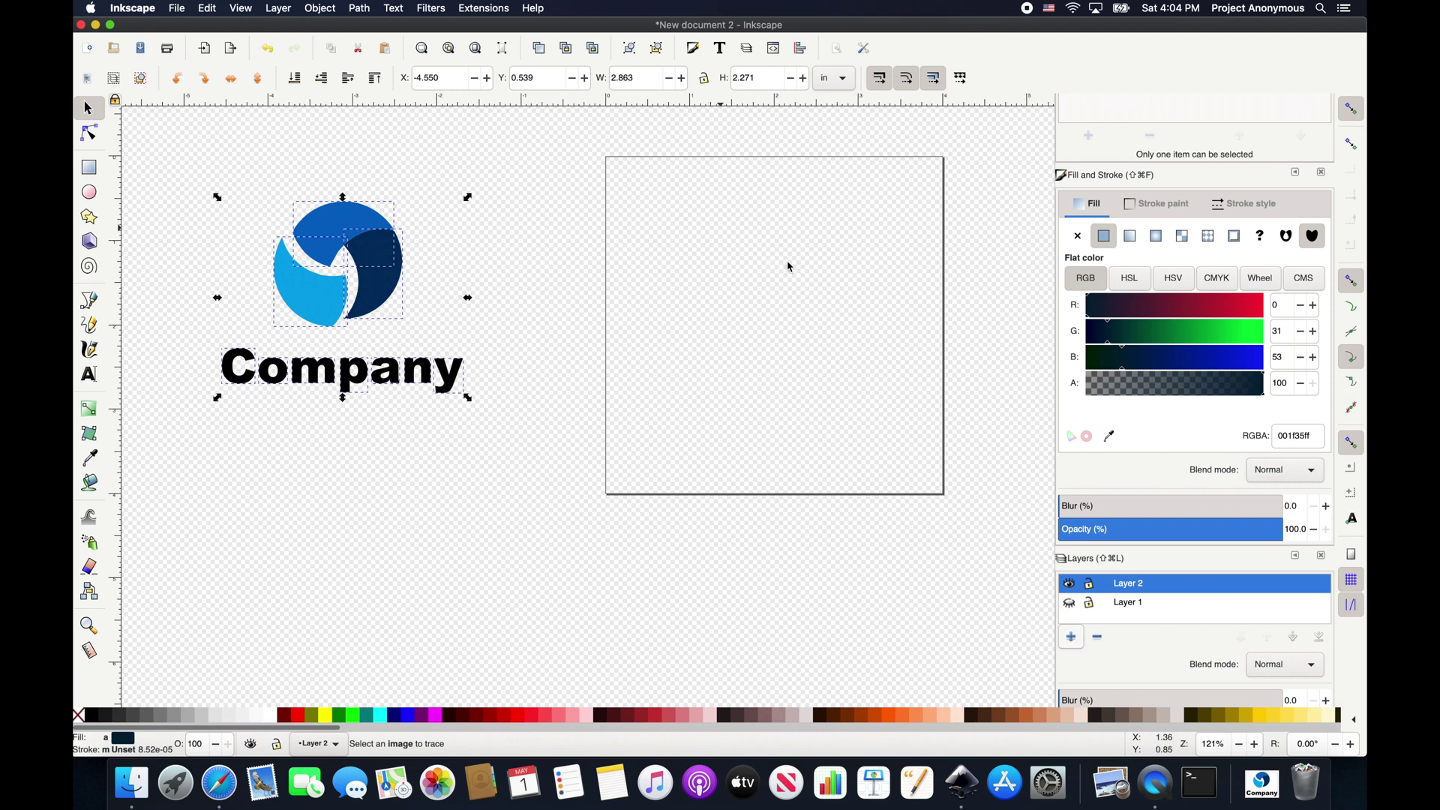
Step: Confirm the empty page holds no leftover pieces, then move the logo back onto it
scroll(772, 244, "up", 1)
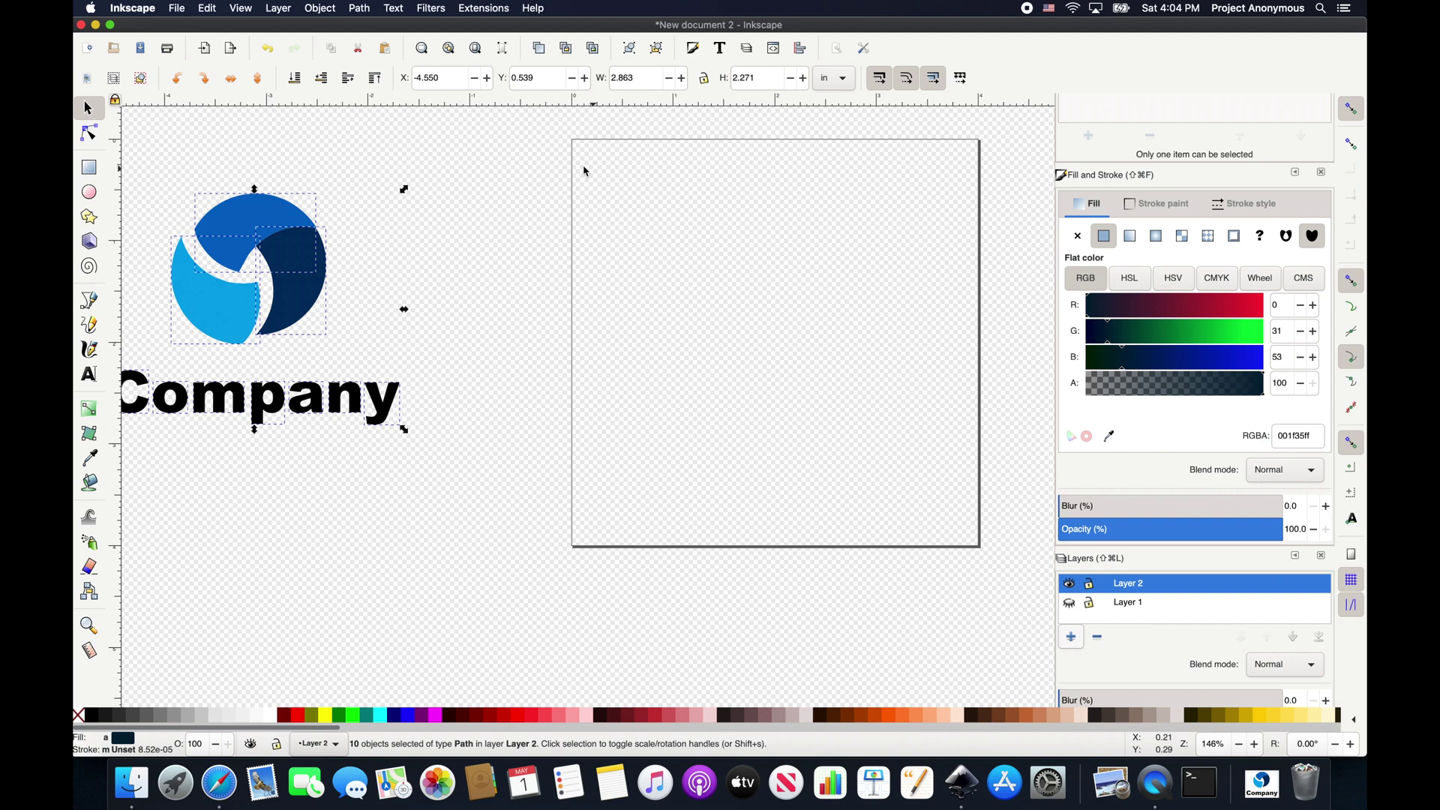
left_click_drag(583, 164, 990, 515)
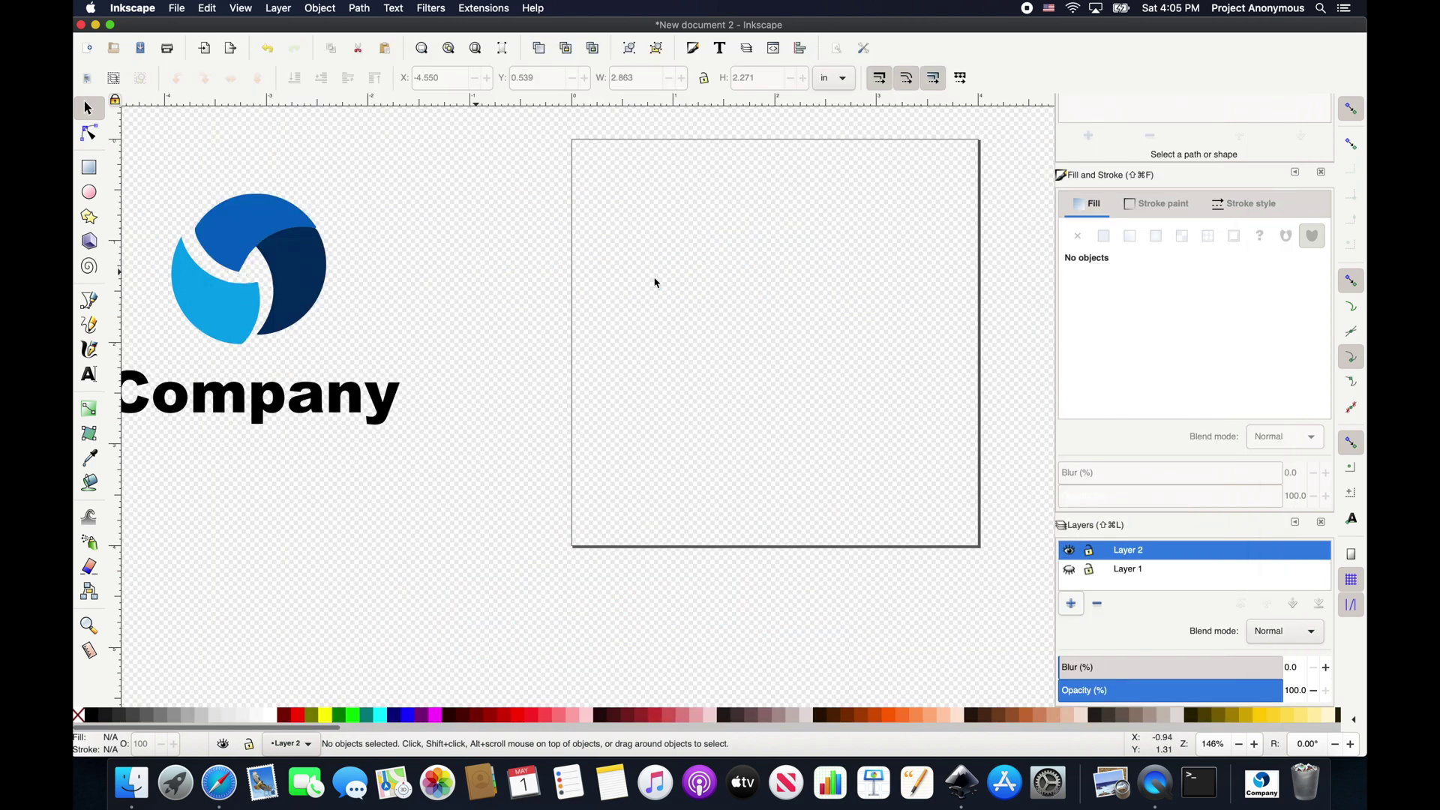
left_click_drag(572, 177, 980, 504)
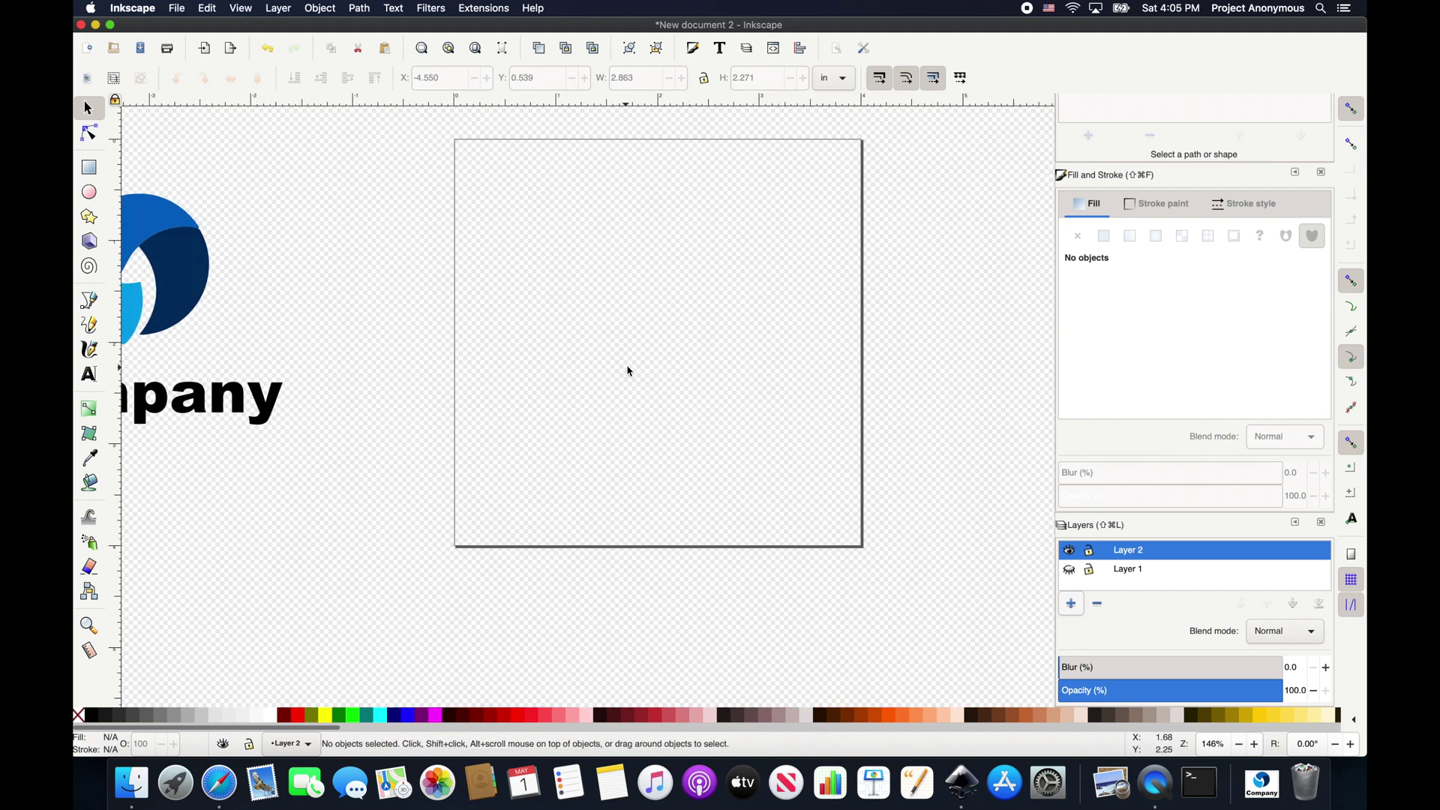
scroll(627, 370, "down", 5)
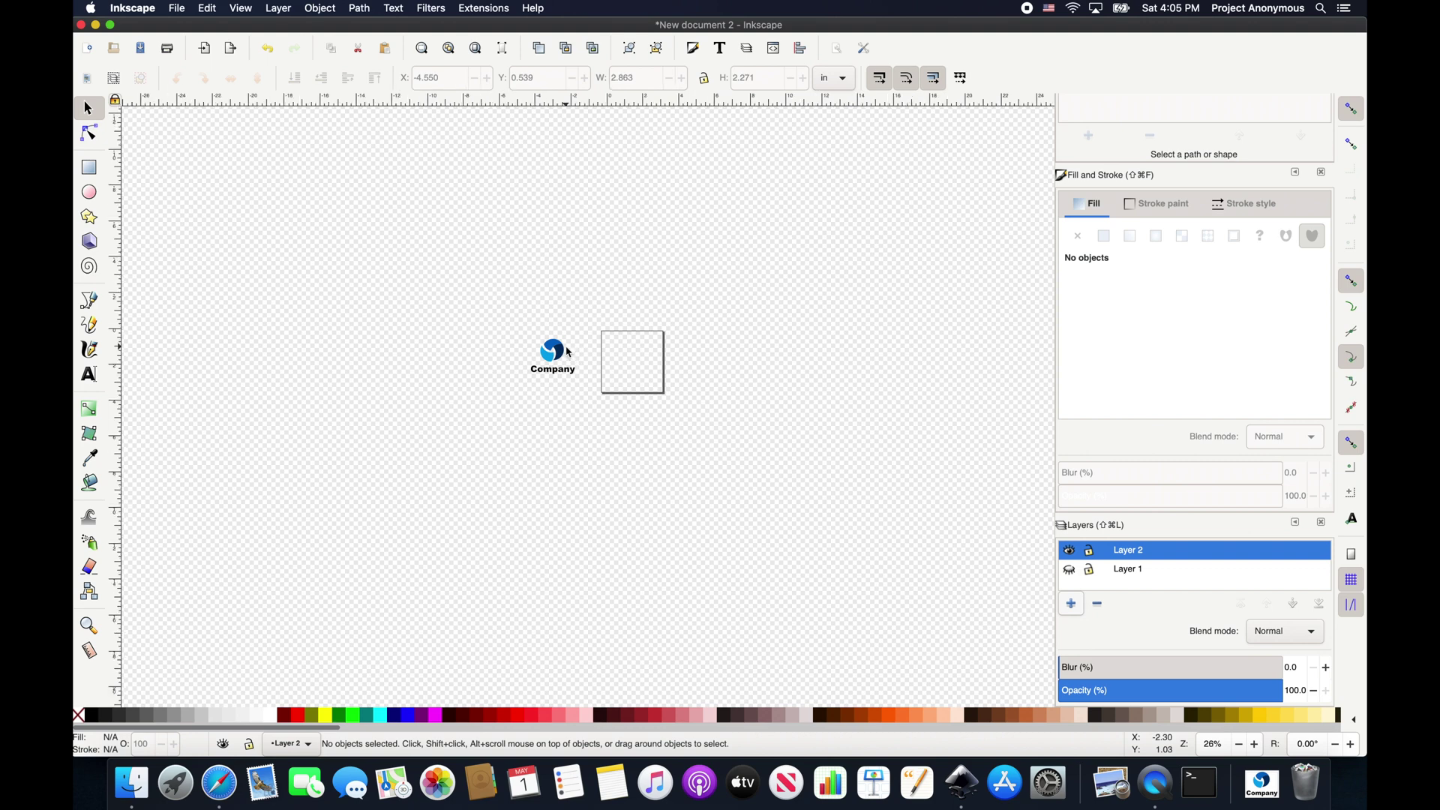
scroll(570, 352, "up", 2)
left_click_drag(457, 306, 627, 454)
scroll(486, 372, "up", 2)
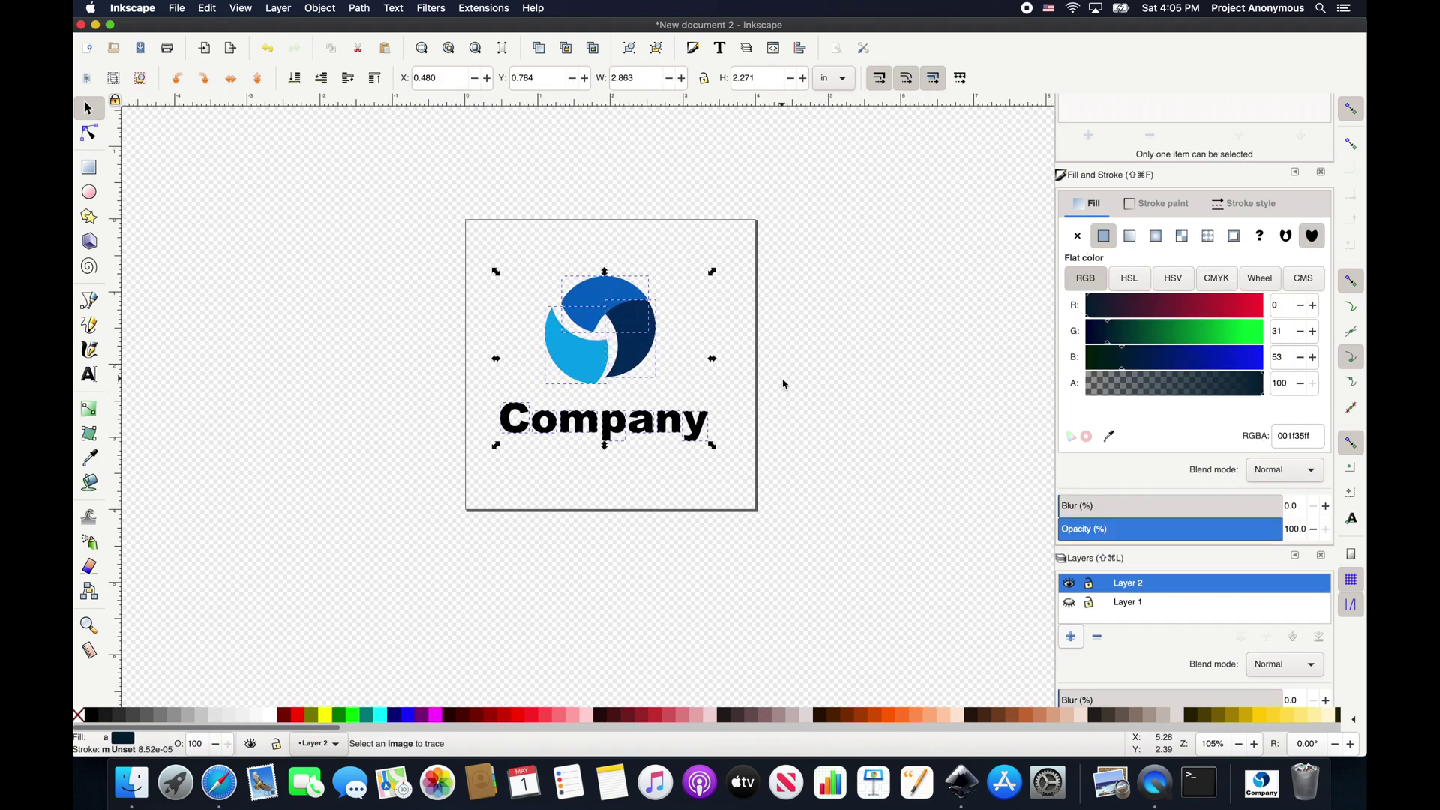
Step: Launch the Ink/Stitch Simulator / Realistic Preview for the logo
left_click(484, 8)
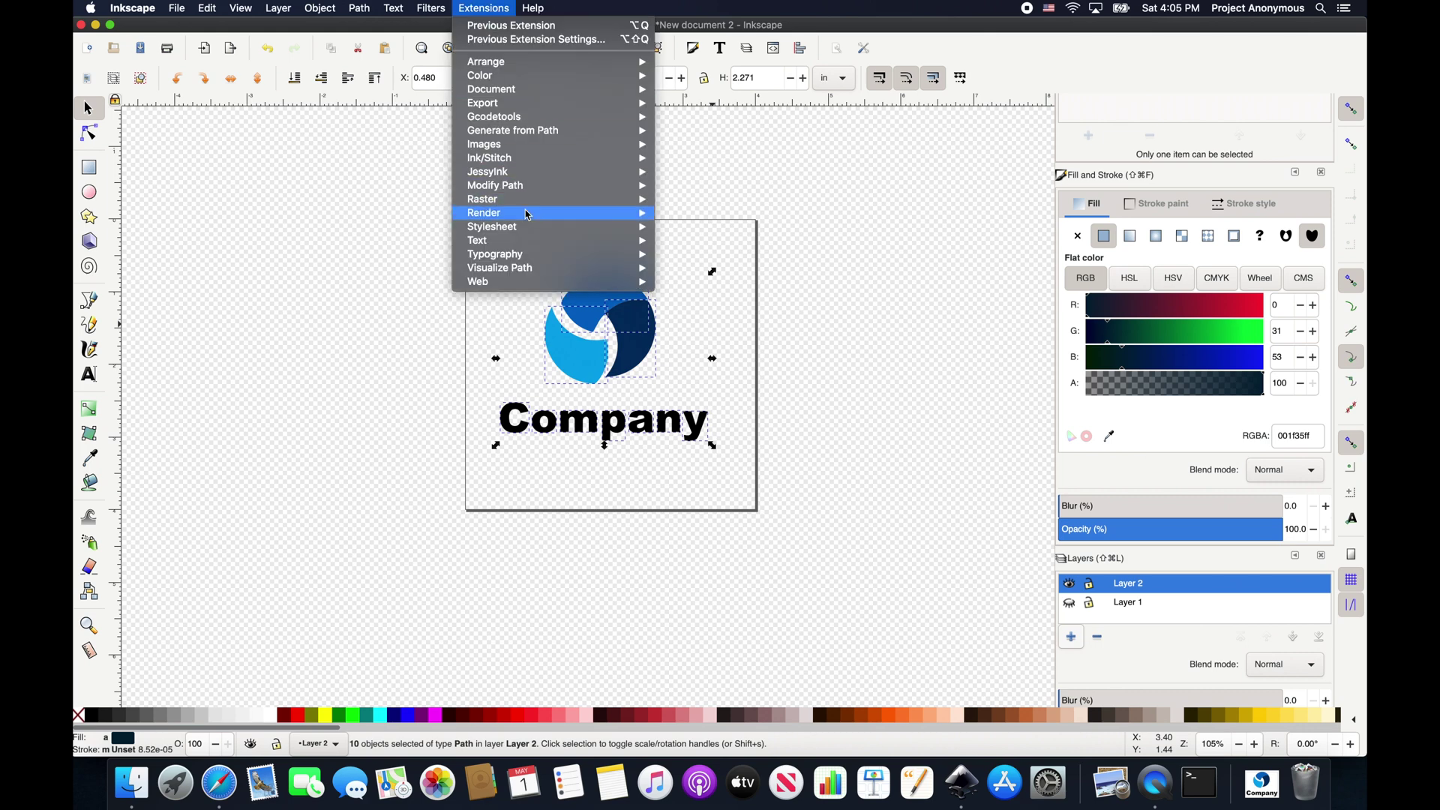
mouse_move(560, 159)
mouse_move(761, 269)
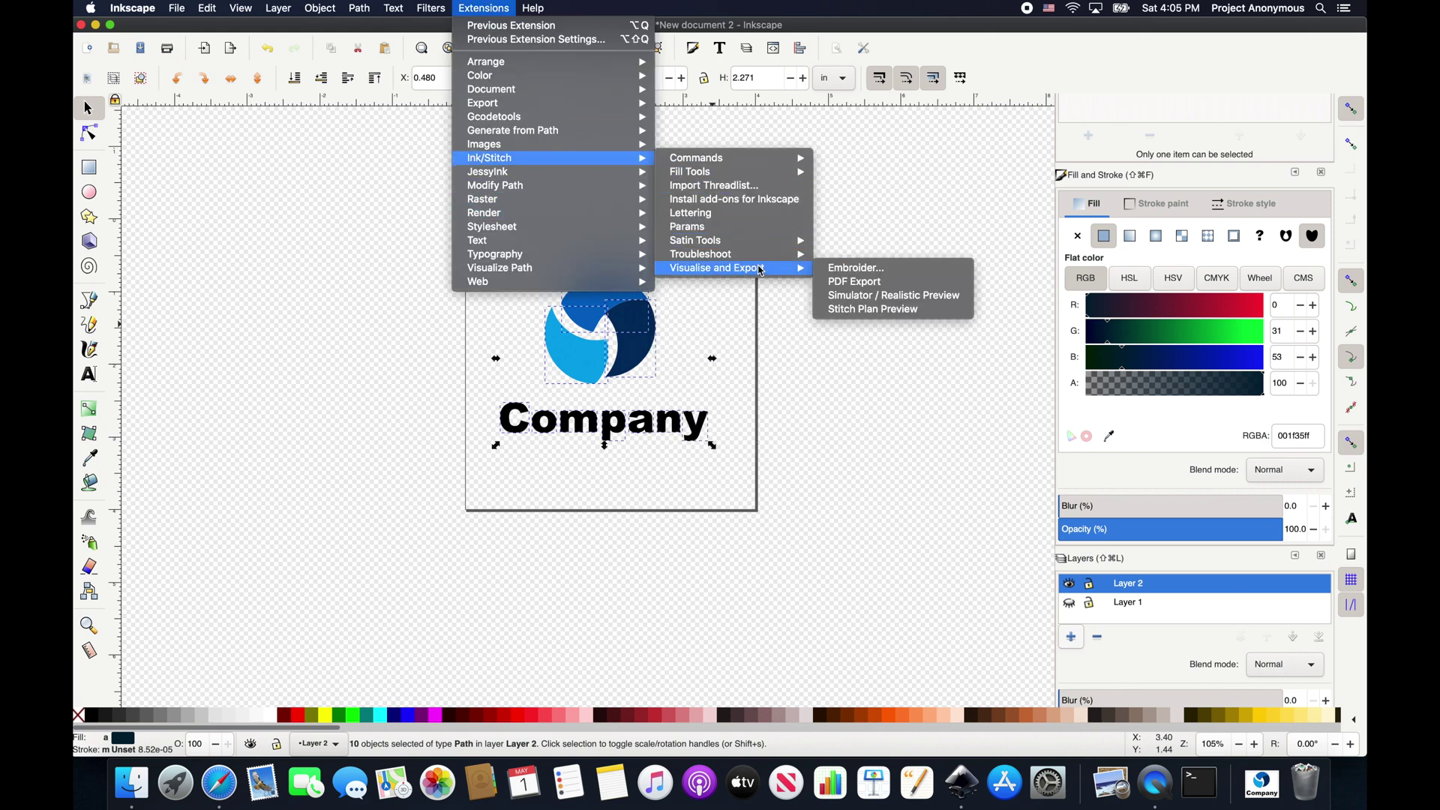
left_click(872, 296)
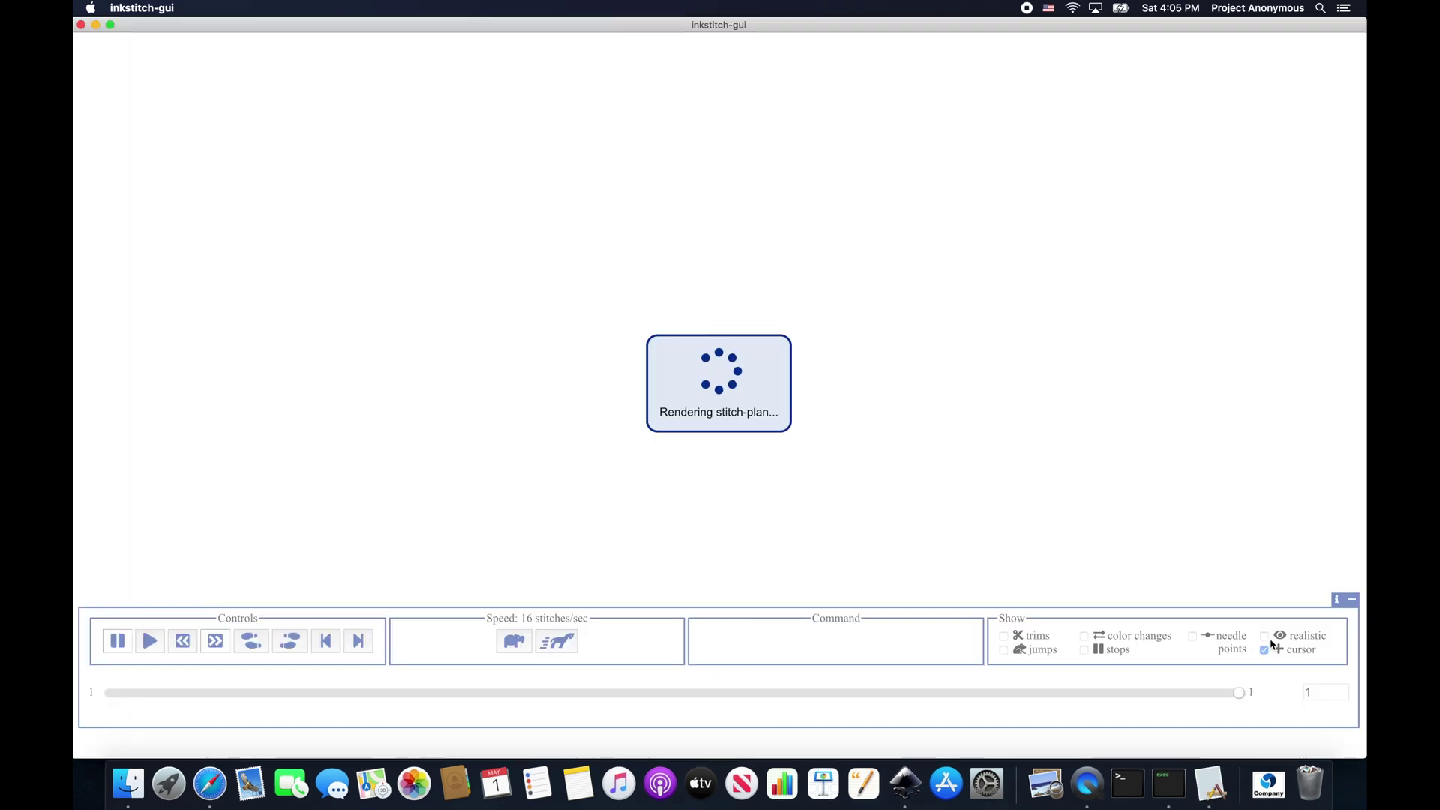
Step: Enable realistic rendering and jump to the final stitch, 4876, showing the complete design
left_click(1269, 639)
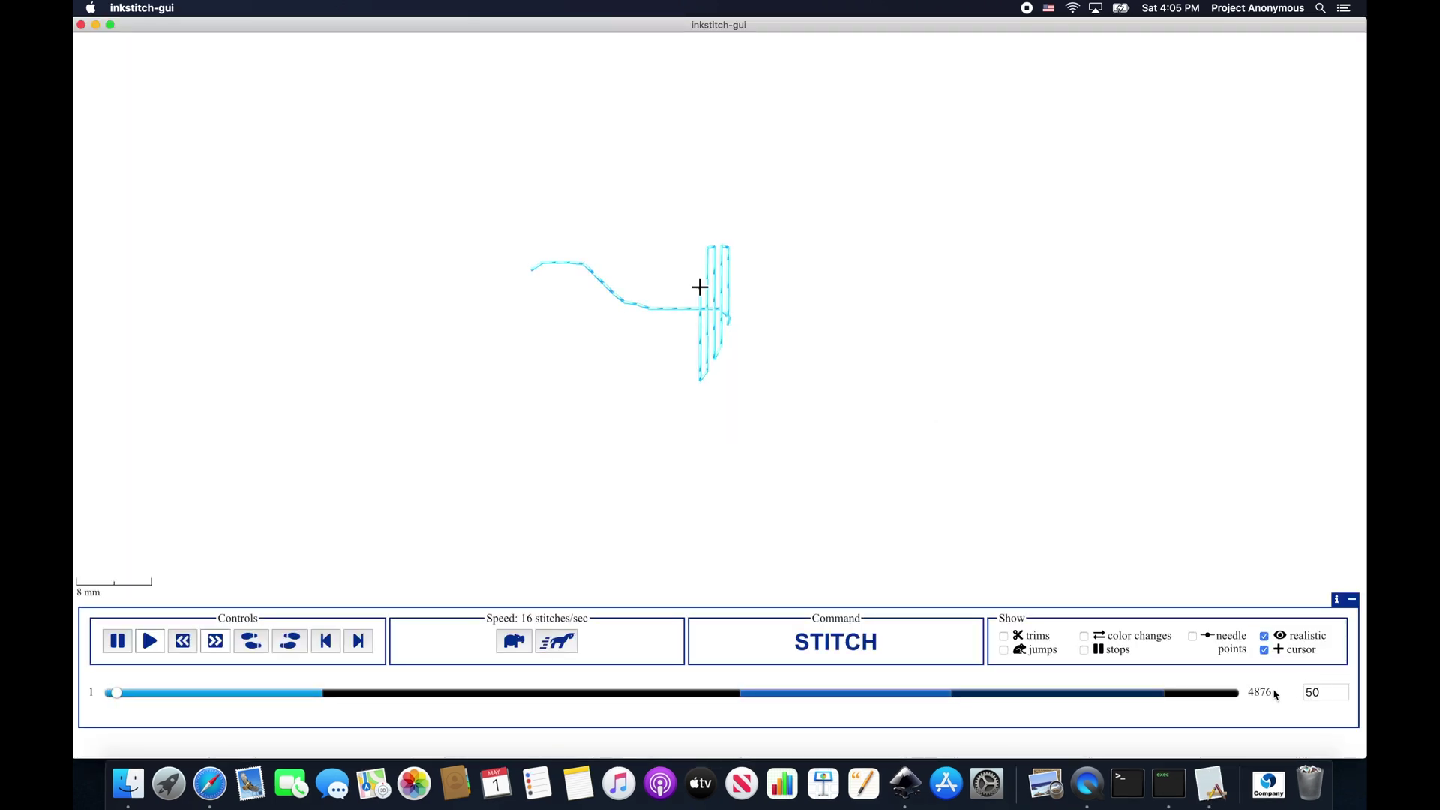
key("Tab")
type("4876")
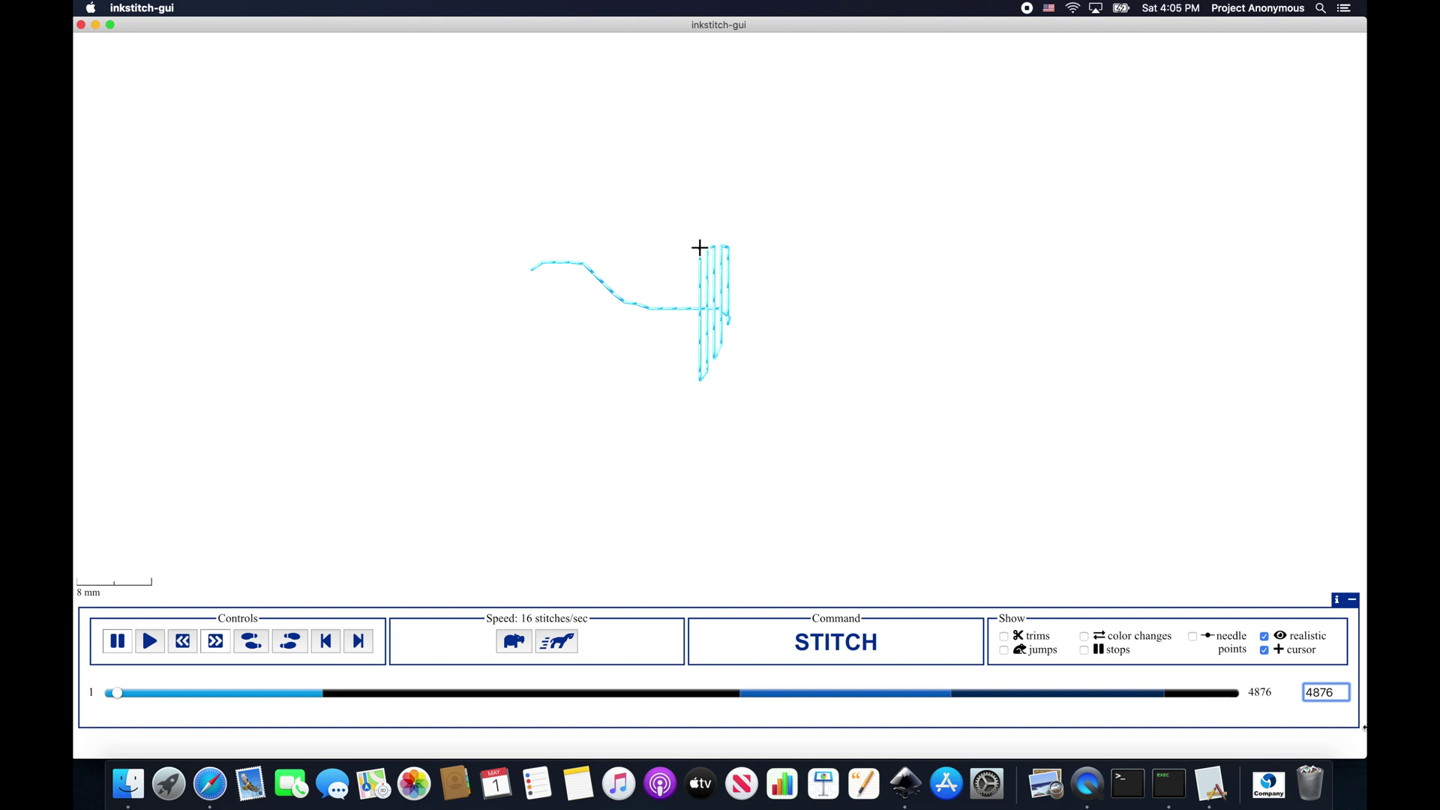
key("Return")
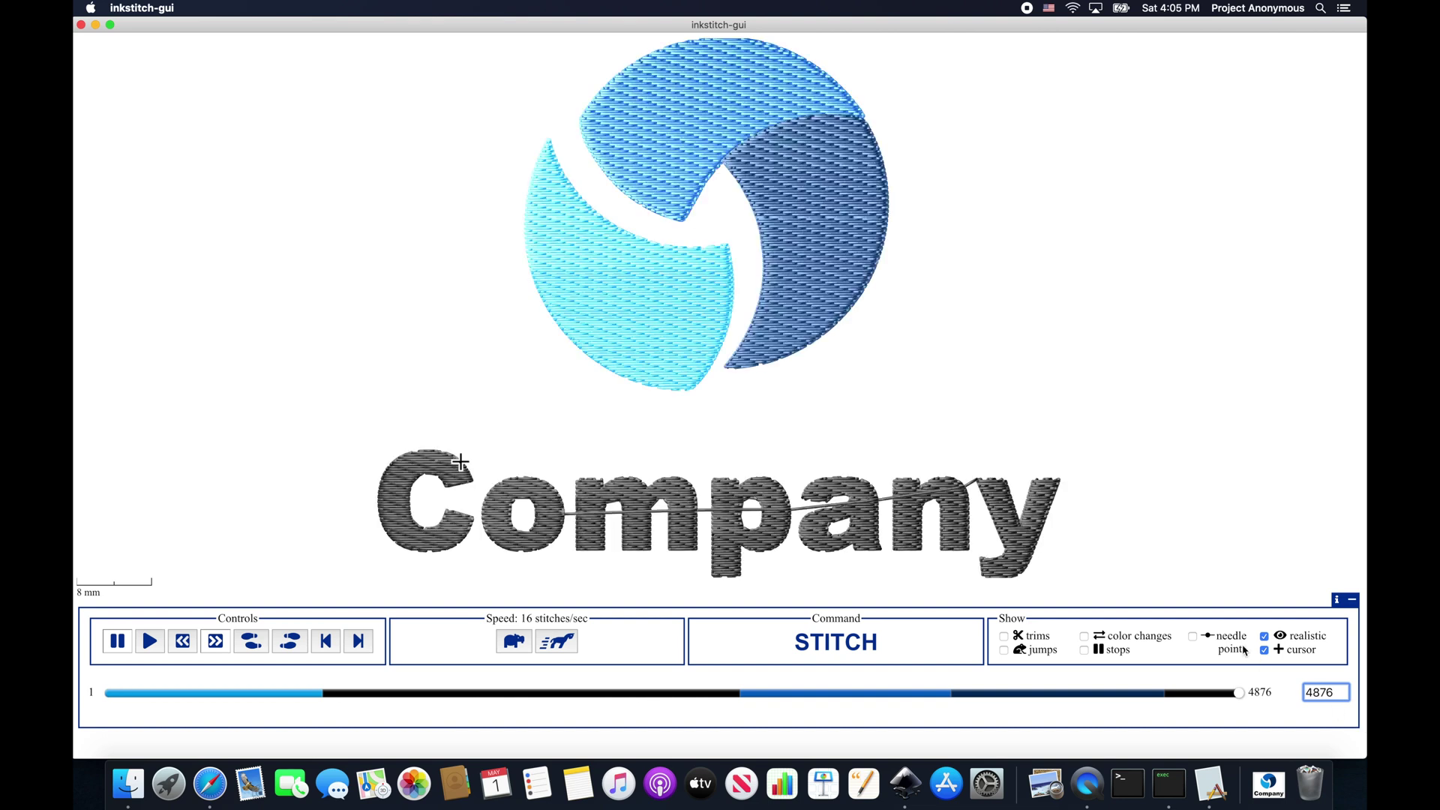